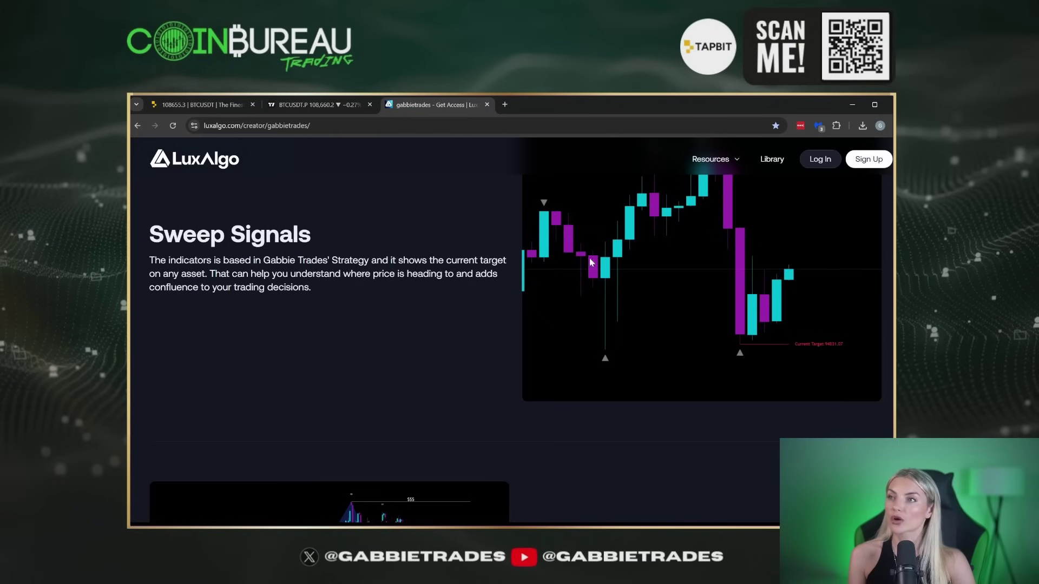
- Review the LiquidEdge Pro Suit overview, its access pricing and the Sweep Signals description
{"action": "scroll", "coordinate": [523, 321], "scroll_direction": "up", "scroll_amount": 15}
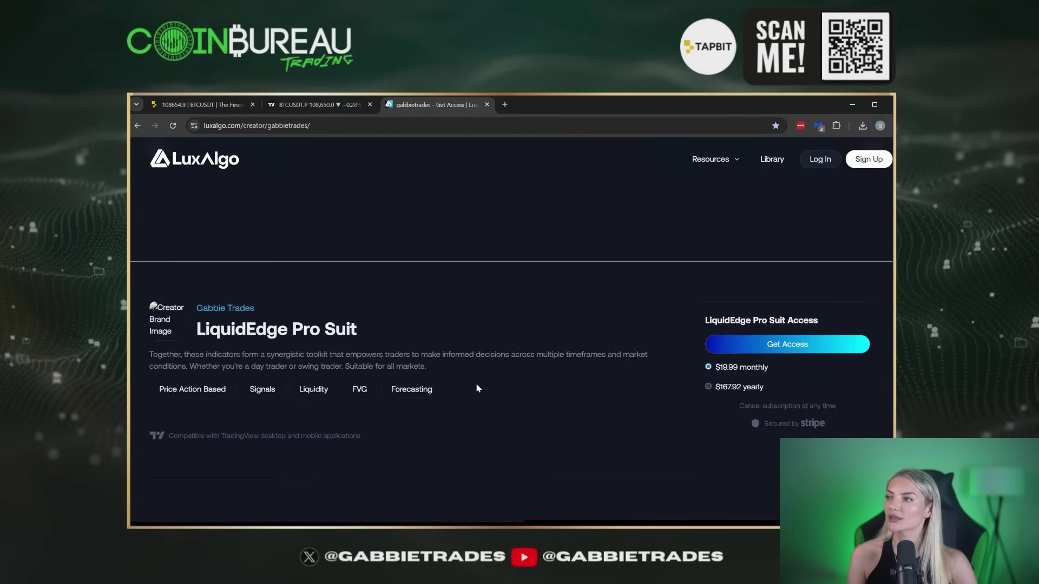
{"action": "scroll", "coordinate": [483, 389], "scroll_direction": "down", "scroll_amount": 5}
{"action": "scroll", "coordinate": [439, 359], "scroll_direction": "up", "scroll_amount": 2}
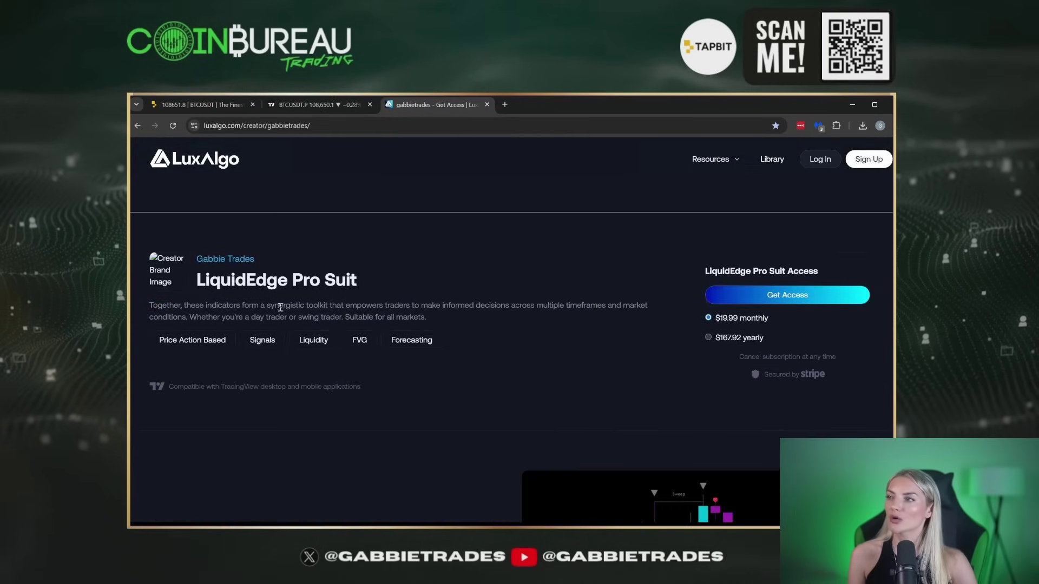
{"action": "scroll", "coordinate": [401, 349], "scroll_direction": "down", "scroll_amount": 2}
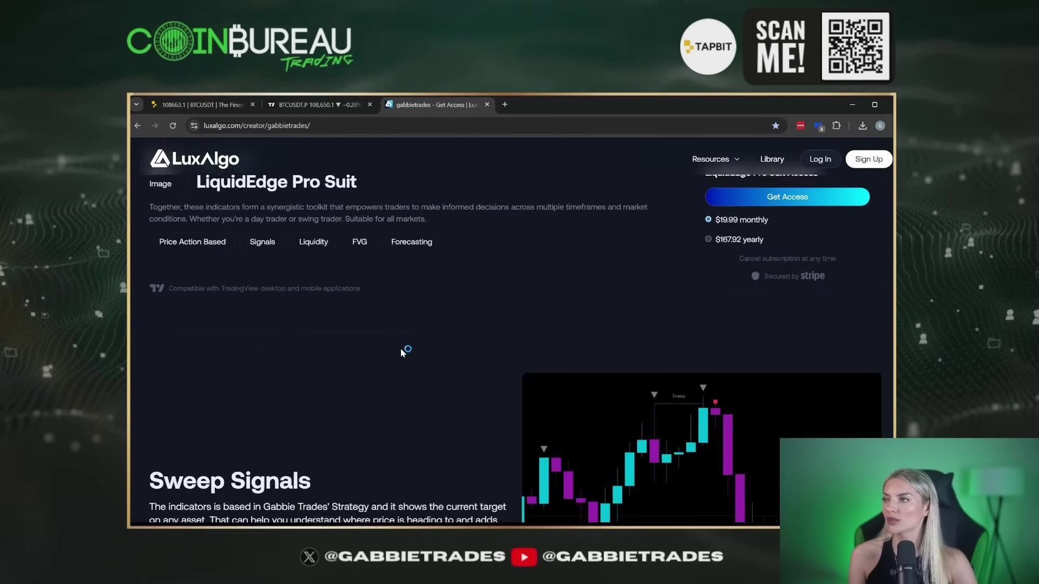
{"action": "scroll", "coordinate": [385, 339], "scroll_direction": "down", "scroll_amount": 2}
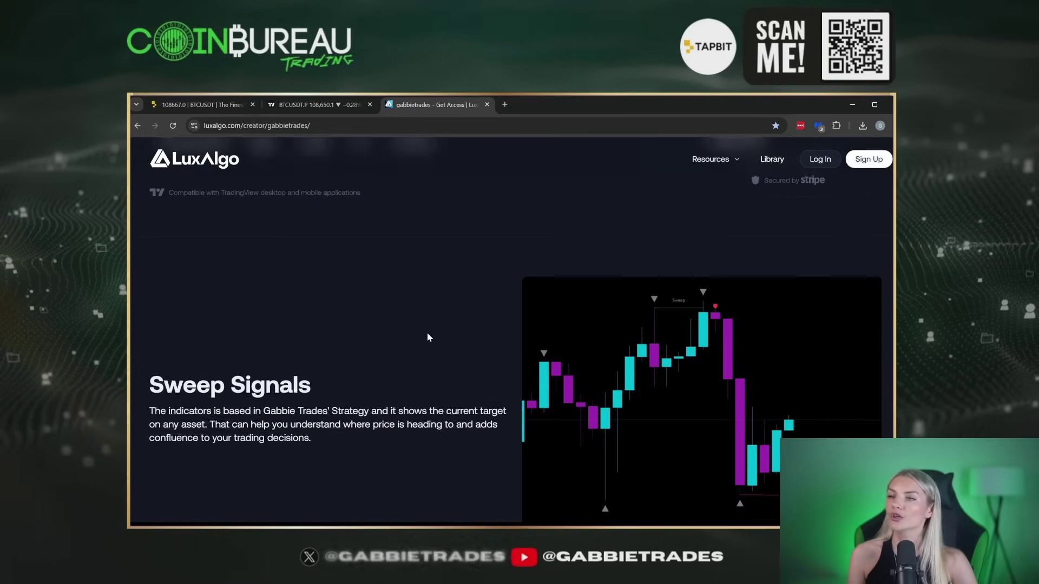
{"action": "scroll", "coordinate": [379, 335], "scroll_direction": "up", "scroll_amount": 3}
{"action": "scroll", "coordinate": [362, 341], "scroll_direction": "down", "scroll_amount": 3}
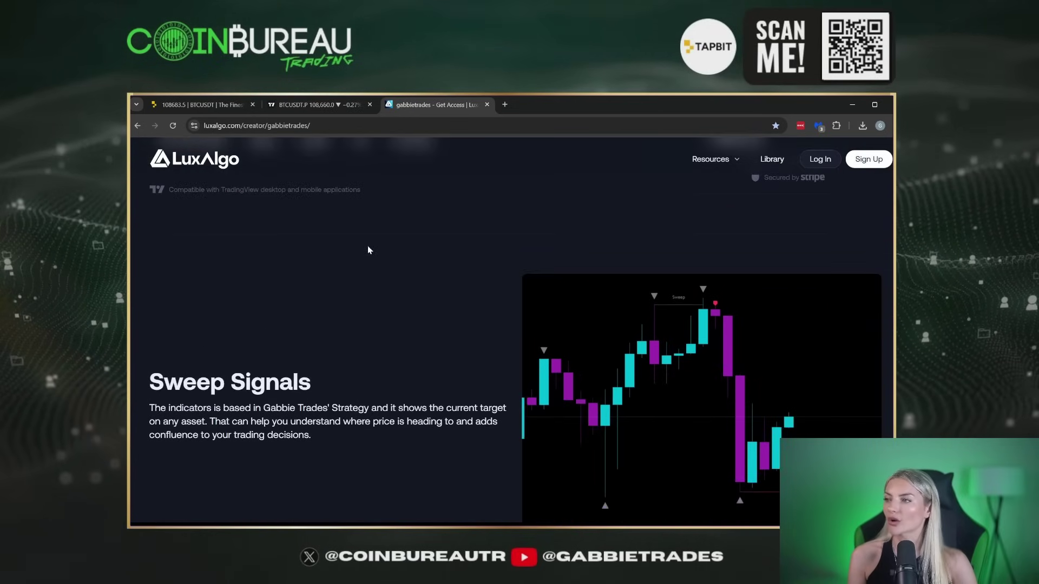
{"action": "scroll", "coordinate": [356, 297], "scroll_direction": "down", "scroll_amount": 2}
{"action": "scroll", "coordinate": [379, 295], "scroll_direction": "up", "scroll_amount": 3}
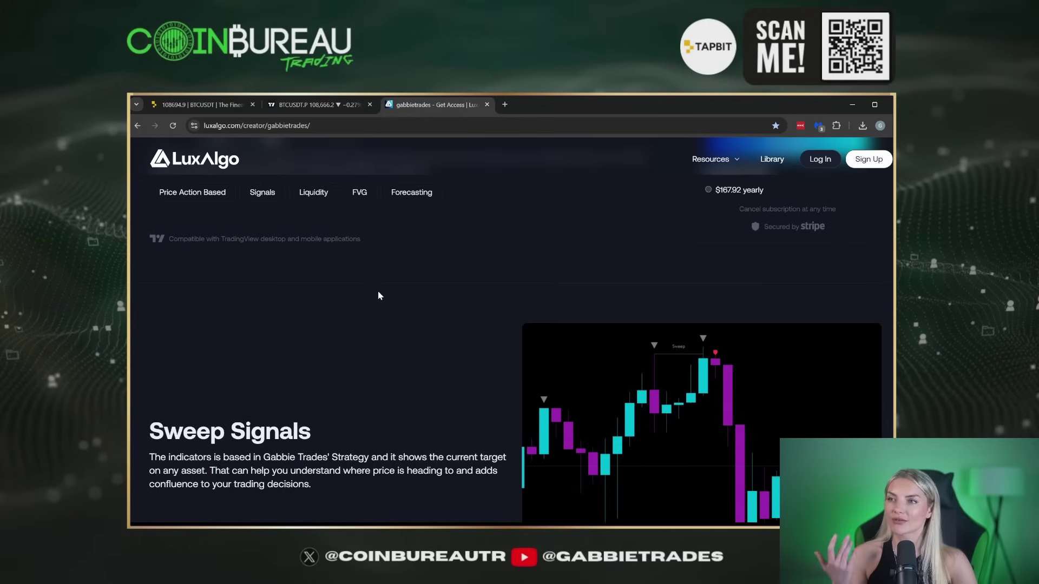
{"action": "scroll", "coordinate": [365, 341], "scroll_direction": "down", "scroll_amount": 4}
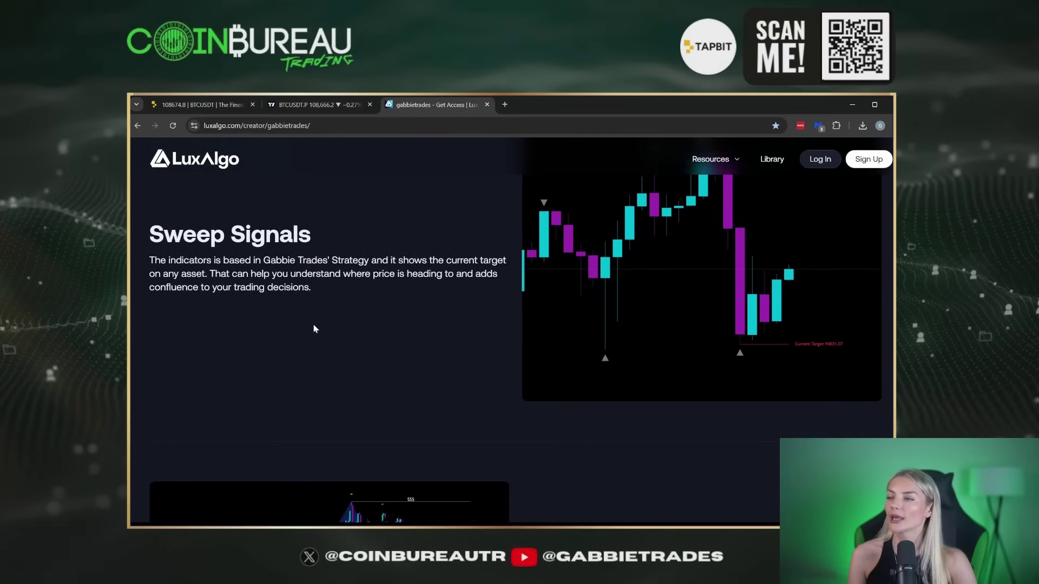
- Highlight the Sweep Signals and Liquidity headings while reading through the indicator descriptions down to FVG/OB/BB
{"action": "left_click_drag", "start_coordinate": [149, 244], "coordinate": [330, 236]}
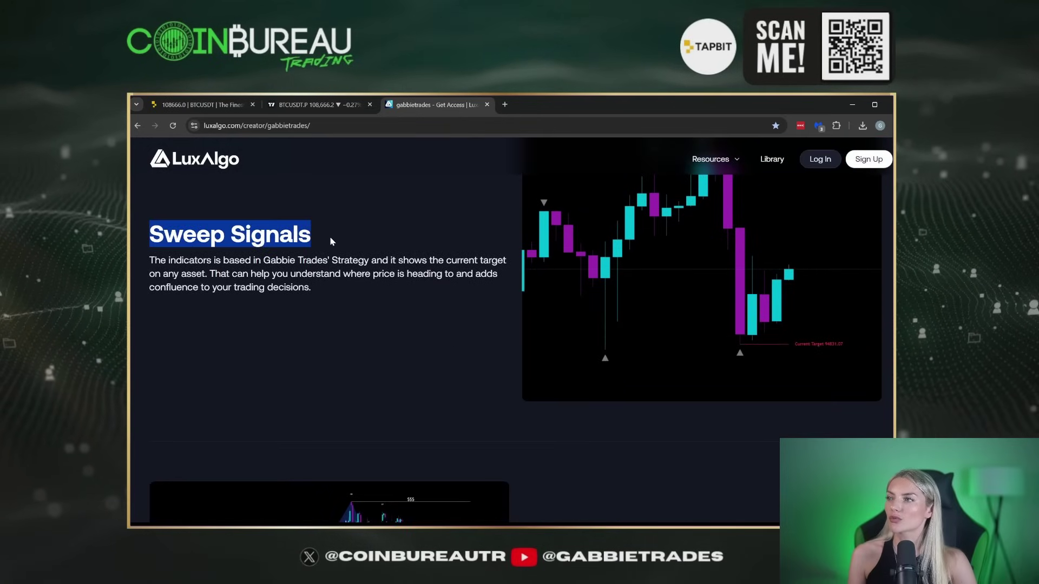
{"action": "left_click", "coordinate": [359, 300]}
{"action": "scroll", "coordinate": [368, 330], "scroll_direction": "down", "scroll_amount": 4}
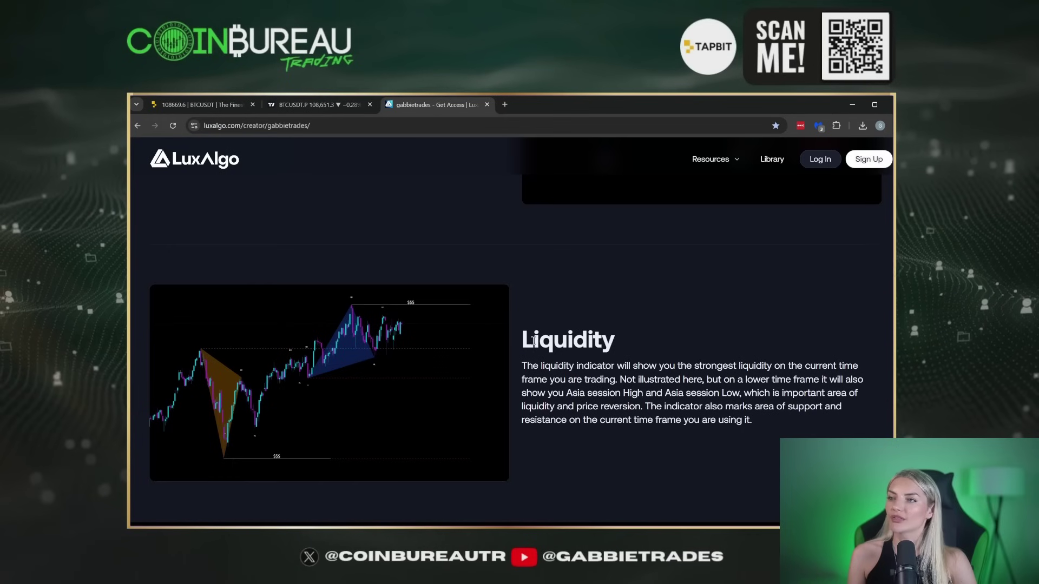
{"action": "left_click_drag", "start_coordinate": [534, 340], "coordinate": [649, 343]}
{"action": "scroll", "coordinate": [641, 340], "scroll_direction": "down", "scroll_amount": 4}
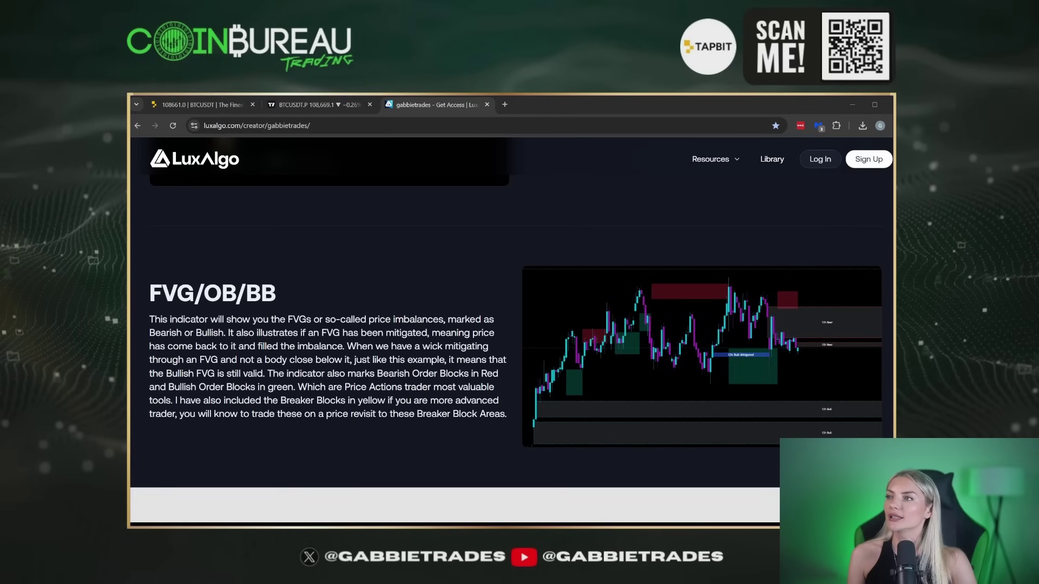
- Switch to the BTCUSDT chart in TradingView, expand its indicator list and hide the Gabbie - FVG/OB indicator
{"action": "left_click", "coordinate": [749, 105]}
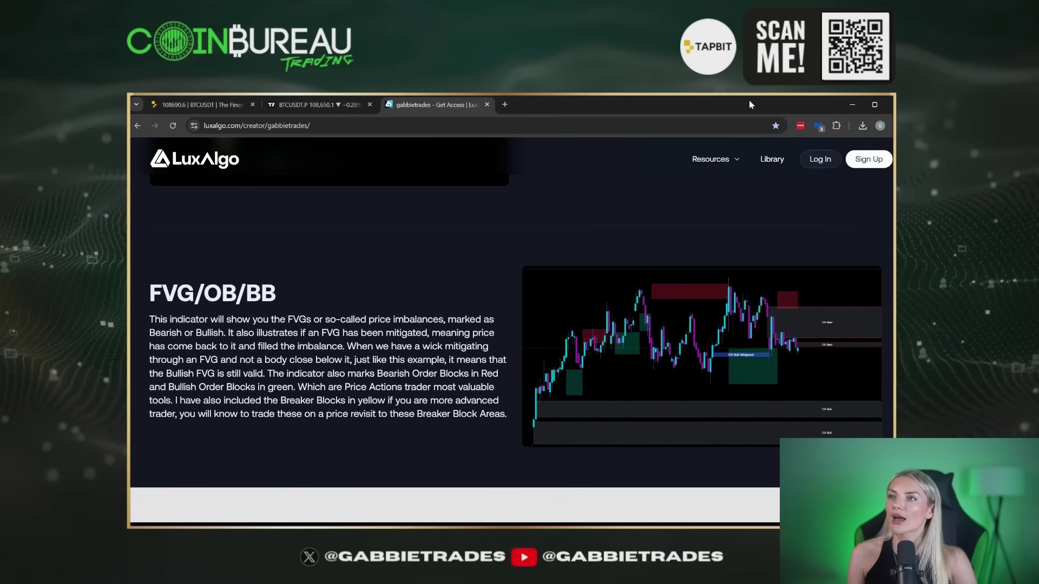
{"action": "left_click", "coordinate": [314, 105]}
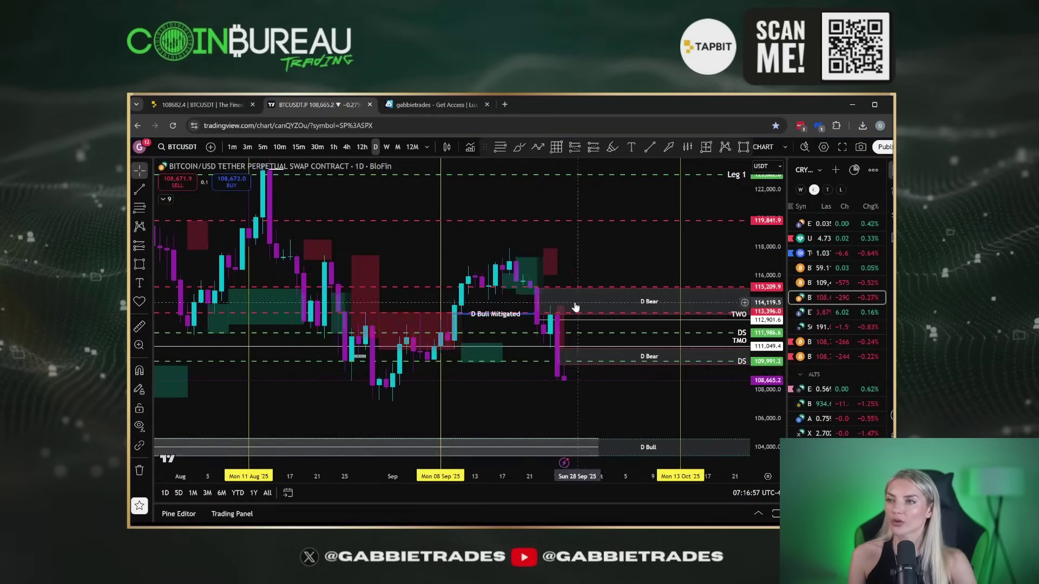
{"action": "scroll", "coordinate": [568, 259], "scroll_direction": "down", "scroll_amount": 3}
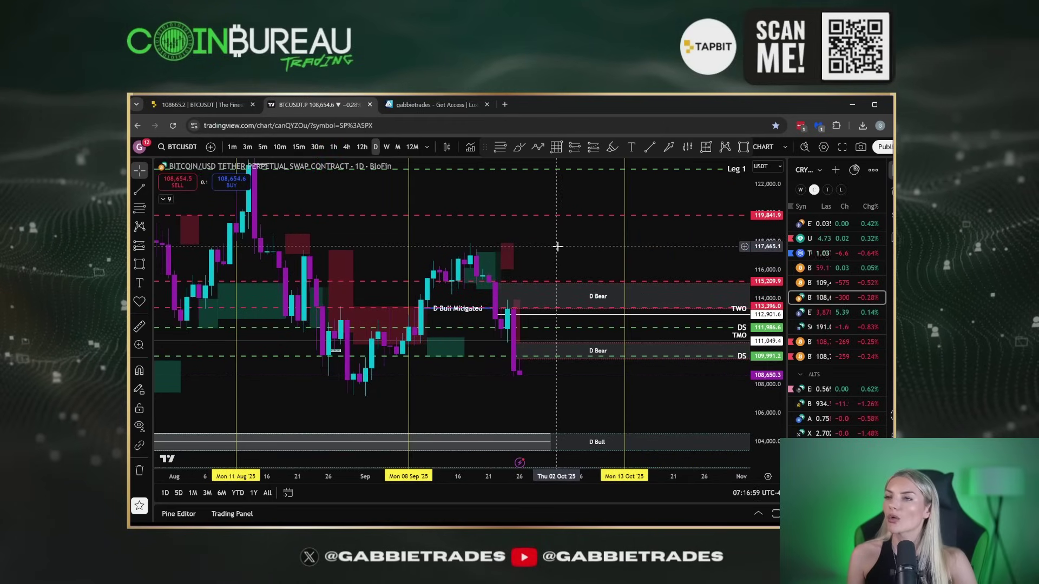
{"action": "left_click", "coordinate": [165, 200]}
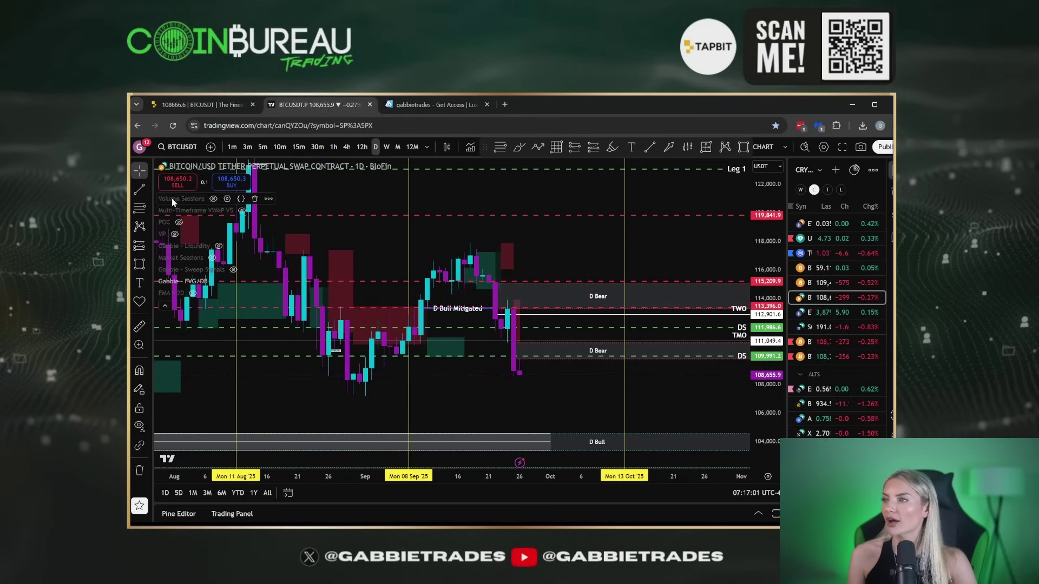
{"action": "left_click", "coordinate": [216, 282]}
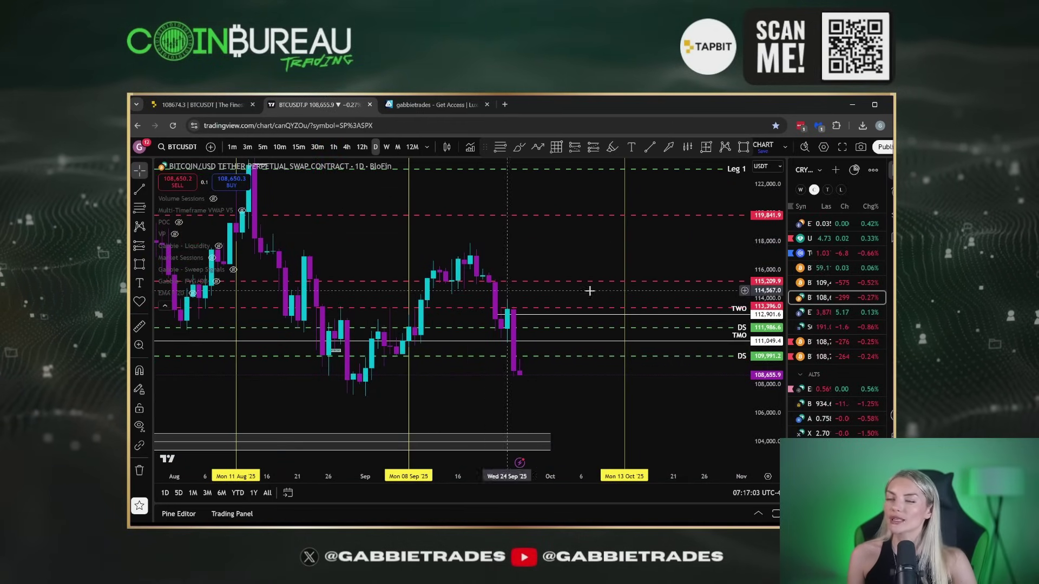
- Toggle the Gabbie - FVG/OB indicator on and off to compare the recent daily candles with and without its zones
{"action": "left_click_drag", "start_coordinate": [769, 326], "coordinate": [764, 291]}
{"action": "left_click_drag", "start_coordinate": [545, 293], "coordinate": [599, 282]}
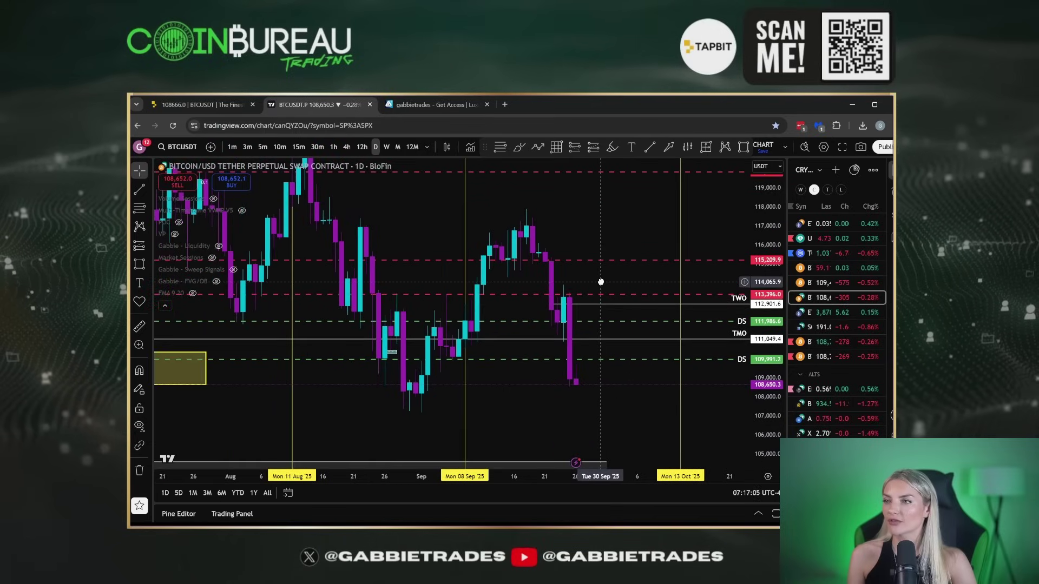
{"action": "scroll", "coordinate": [601, 281], "scroll_direction": "up", "scroll_amount": 1}
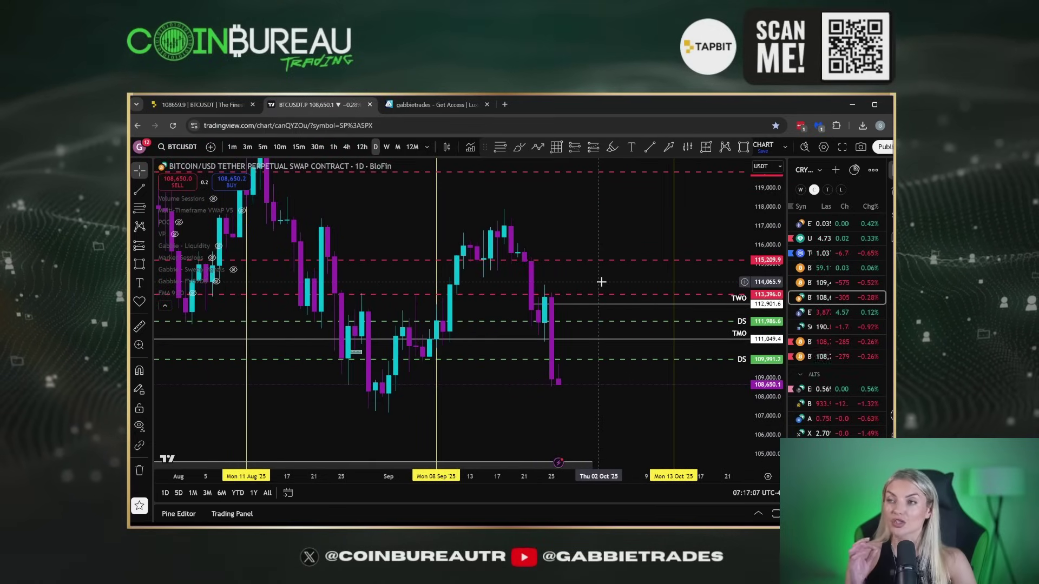
{"action": "scroll", "coordinate": [504, 278], "scroll_direction": "up", "scroll_amount": 1}
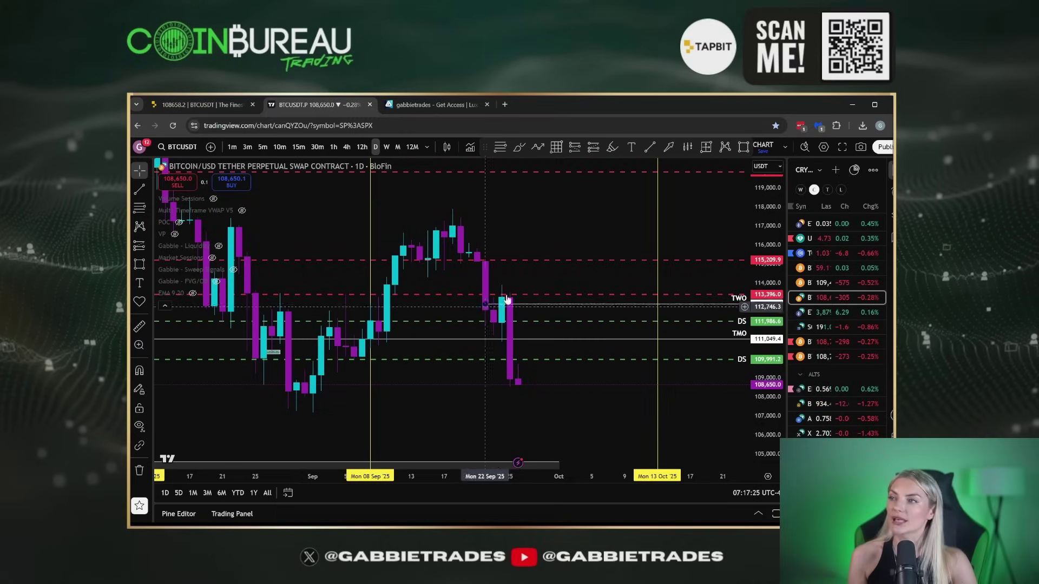
{"action": "mouse_move", "coordinate": [218, 283]}
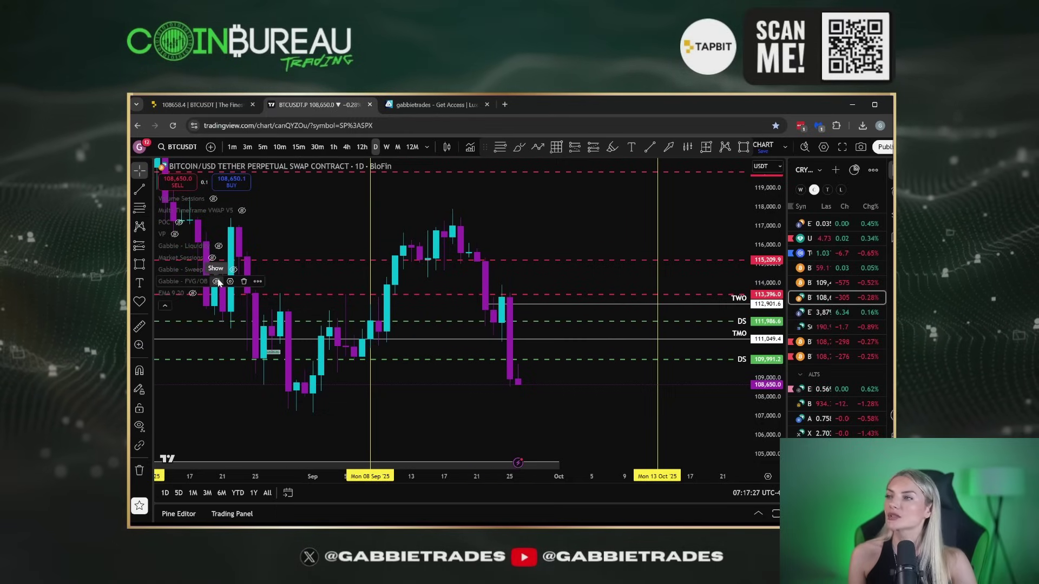
{"action": "left_click", "coordinate": [217, 282]}
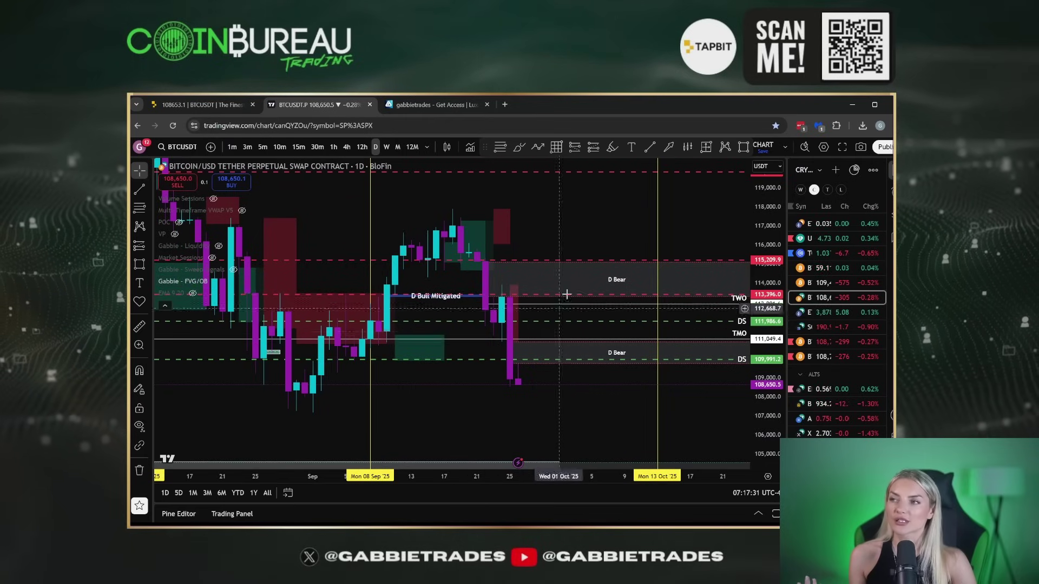
{"action": "mouse_move", "coordinate": [249, 286]}
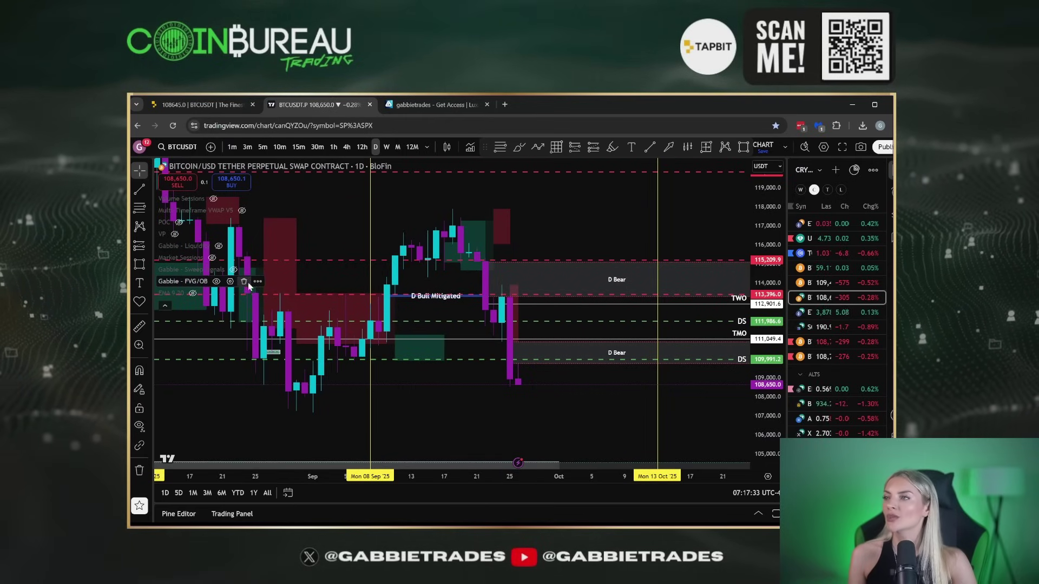
{"action": "left_click", "coordinate": [216, 282]}
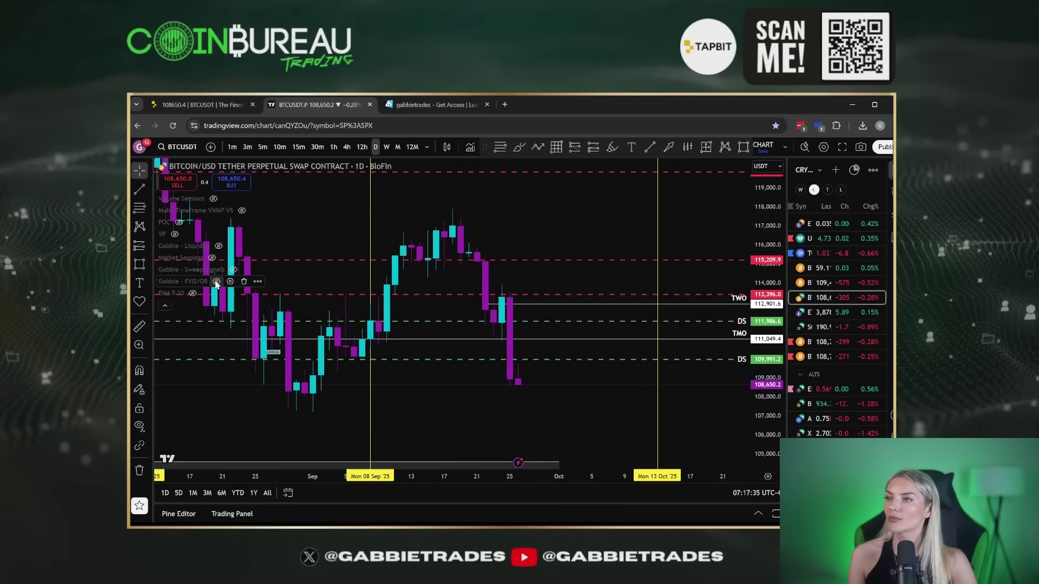
- Show the Gabbie - FVG/OB indicator again and examine its order blocks and fair value gaps on the daily chart
{"action": "scroll", "coordinate": [548, 333], "scroll_direction": "down", "scroll_amount": 2}
{"action": "scroll", "coordinate": [567, 255], "scroll_direction": "up", "scroll_amount": 3}
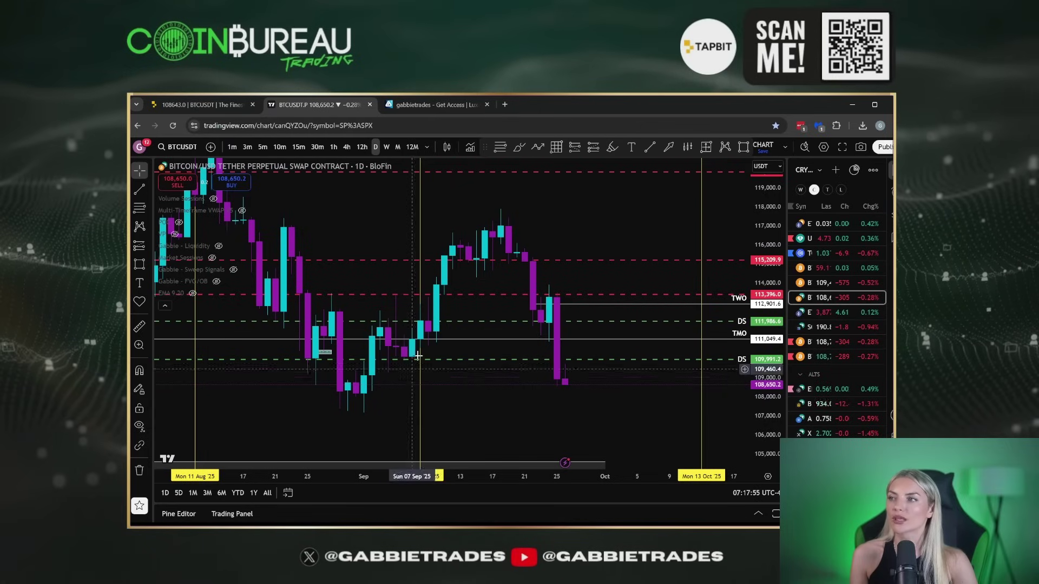
{"action": "mouse_move", "coordinate": [222, 218]}
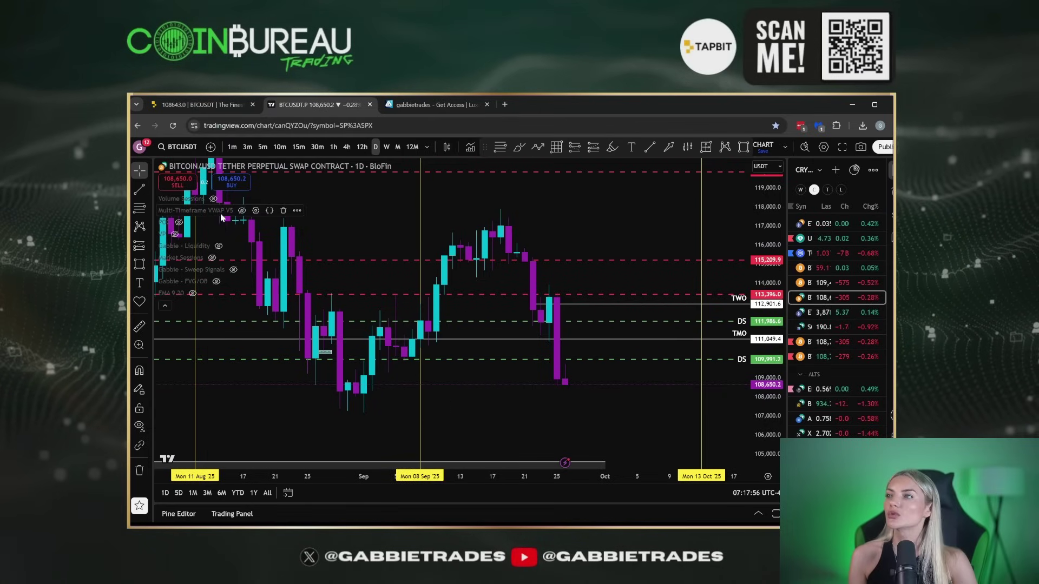
{"action": "left_click", "coordinate": [217, 281]}
{"action": "scroll", "coordinate": [633, 261], "scroll_direction": "down", "scroll_amount": 3}
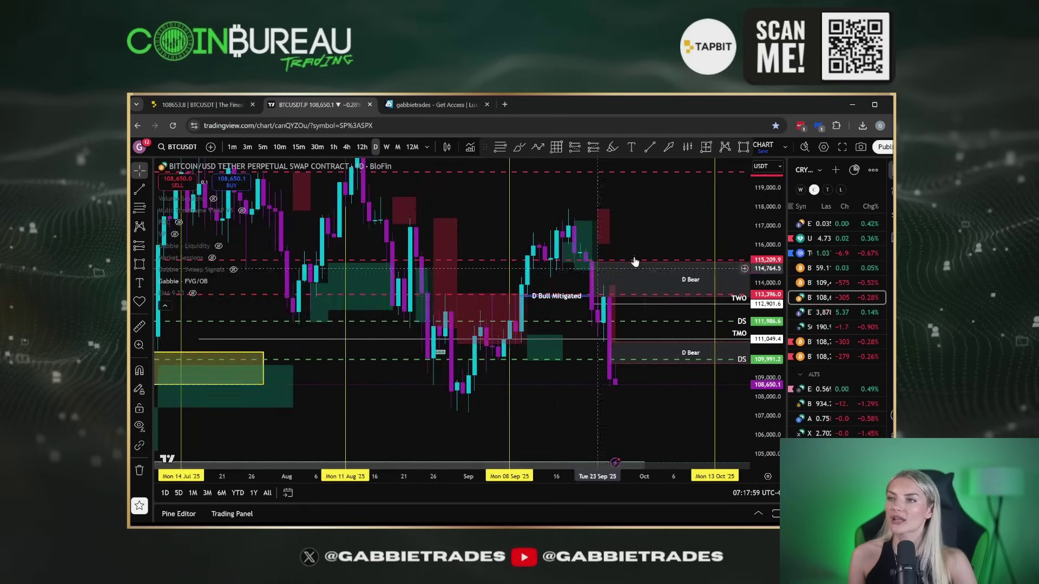
{"action": "left_click_drag", "start_coordinate": [648, 249], "coordinate": [690, 289]}
{"action": "scroll", "coordinate": [598, 301], "scroll_direction": "up", "scroll_amount": 5}
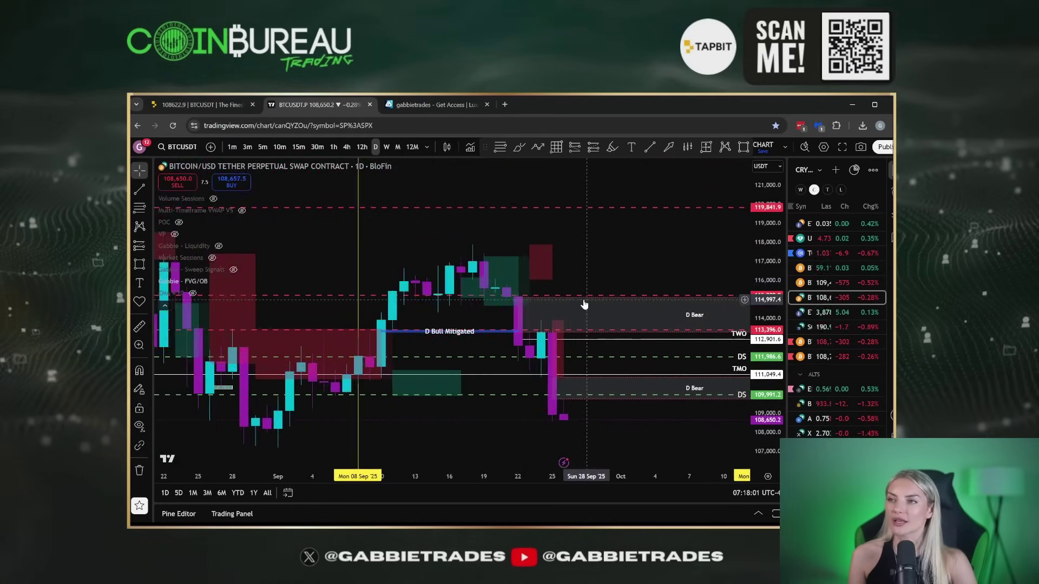
{"action": "scroll", "coordinate": [589, 306], "scroll_direction": "down", "scroll_amount": 5}
{"action": "left_click_drag", "start_coordinate": [492, 235], "coordinate": [512, 241]}
{"action": "mouse_move", "coordinate": [210, 264]}
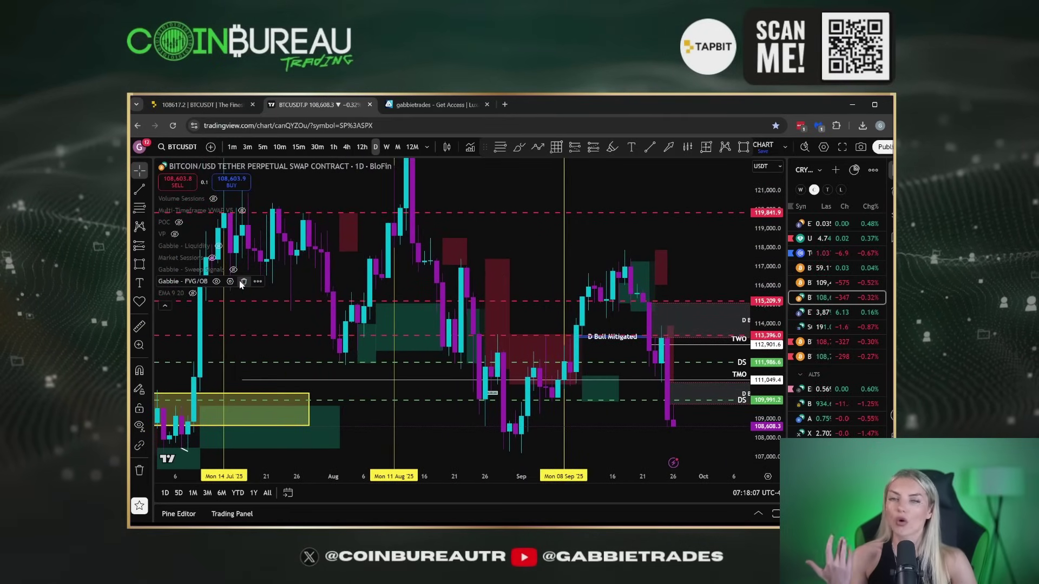
{"action": "left_click_drag", "start_coordinate": [556, 263], "coordinate": [465, 256]}
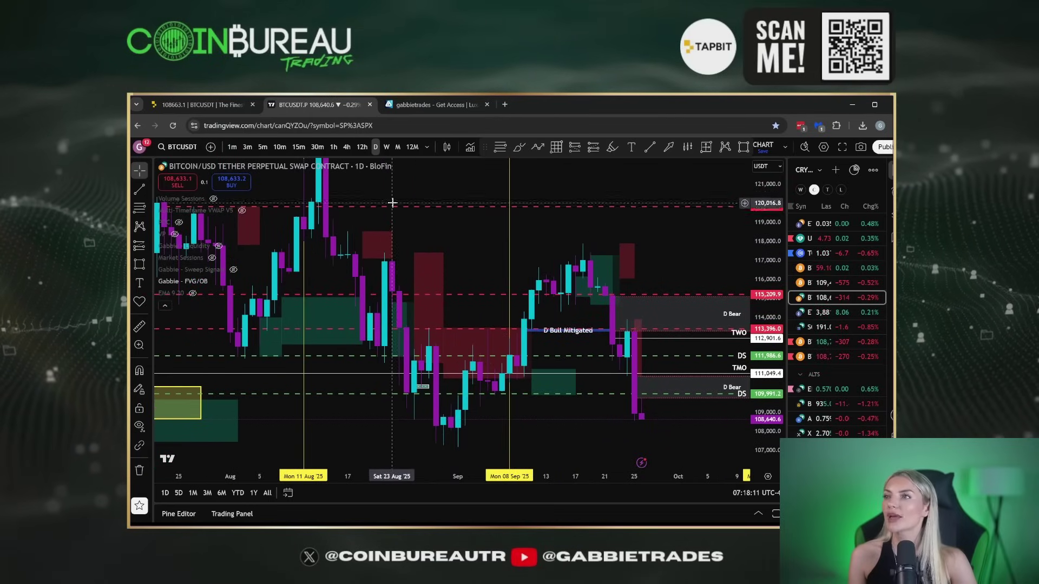
- Check the indicator's zones on the weekly timeframe, then return to daily and examine the August–September order blocks
{"action": "left_click", "coordinate": [386, 150]}
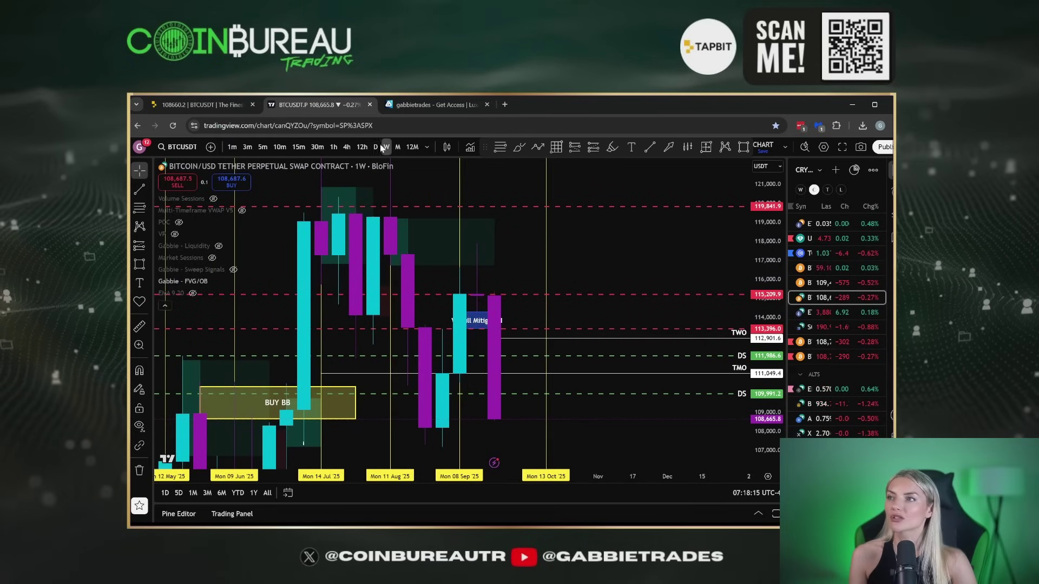
{"action": "left_click", "coordinate": [375, 148]}
{"action": "scroll", "coordinate": [529, 302], "scroll_direction": "up", "scroll_amount": 2}
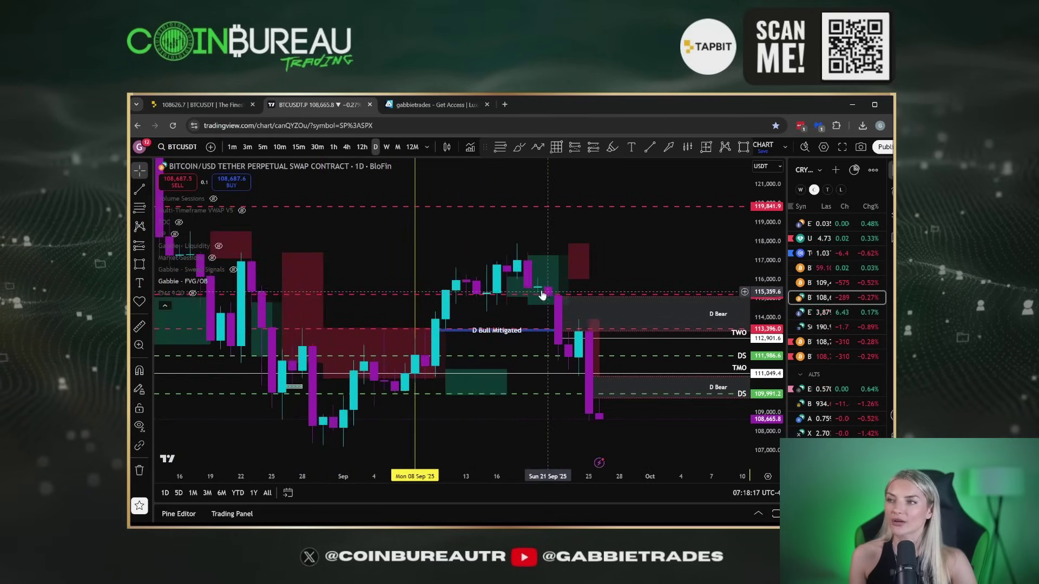
{"action": "scroll", "coordinate": [529, 302], "scroll_direction": "up", "scroll_amount": 1}
{"action": "left_click_drag", "start_coordinate": [461, 245], "coordinate": [538, 260]}
{"action": "scroll", "coordinate": [518, 241], "scroll_direction": "down", "scroll_amount": 2}
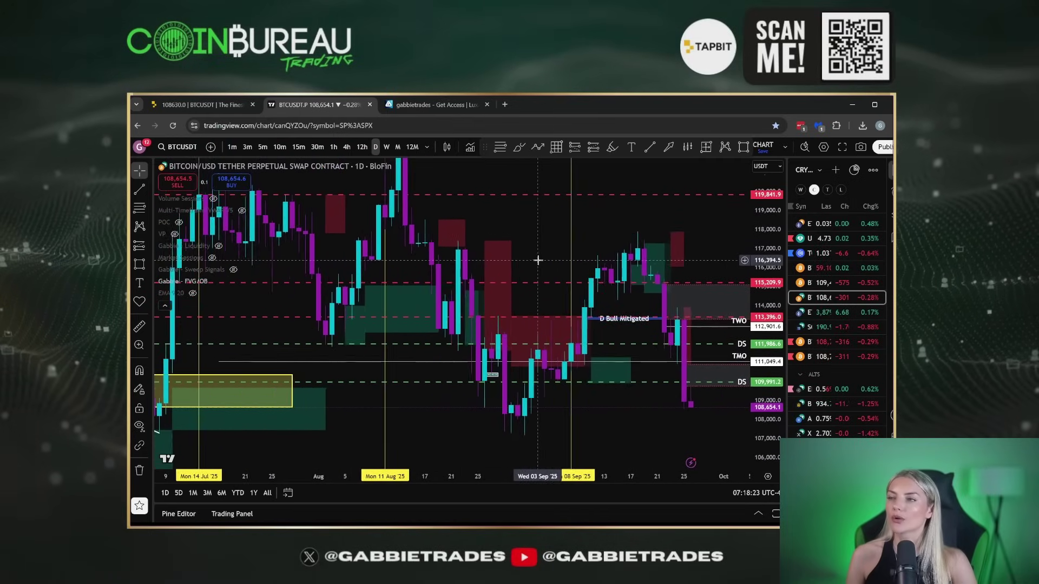
{"action": "scroll", "coordinate": [538, 260], "scroll_direction": "up", "scroll_amount": 1}
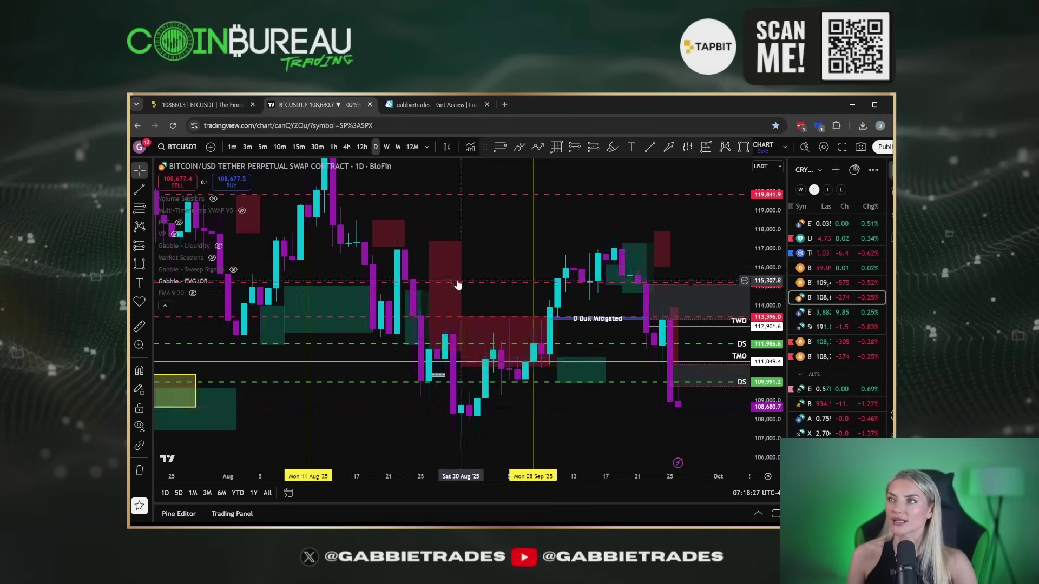
- Switch to the Tapbit BTCUSDT futures page and review the price chart and open positions
{"action": "left_click", "coordinate": [201, 105]}
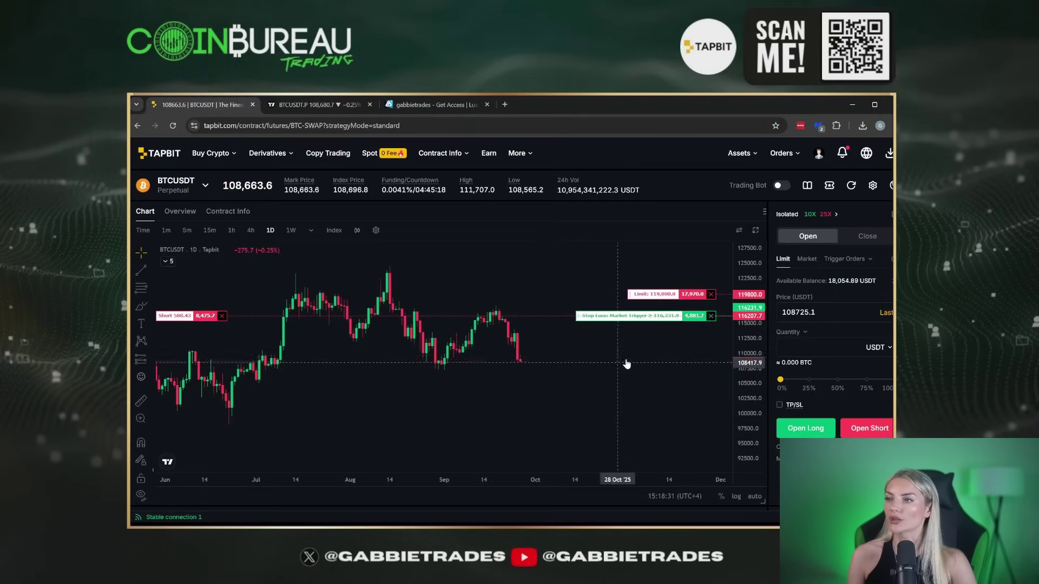
{"action": "scroll", "coordinate": [819, 290], "scroll_direction": "down", "scroll_amount": 5}
{"action": "scroll", "coordinate": [730, 390], "scroll_direction": "up", "scroll_amount": 3}
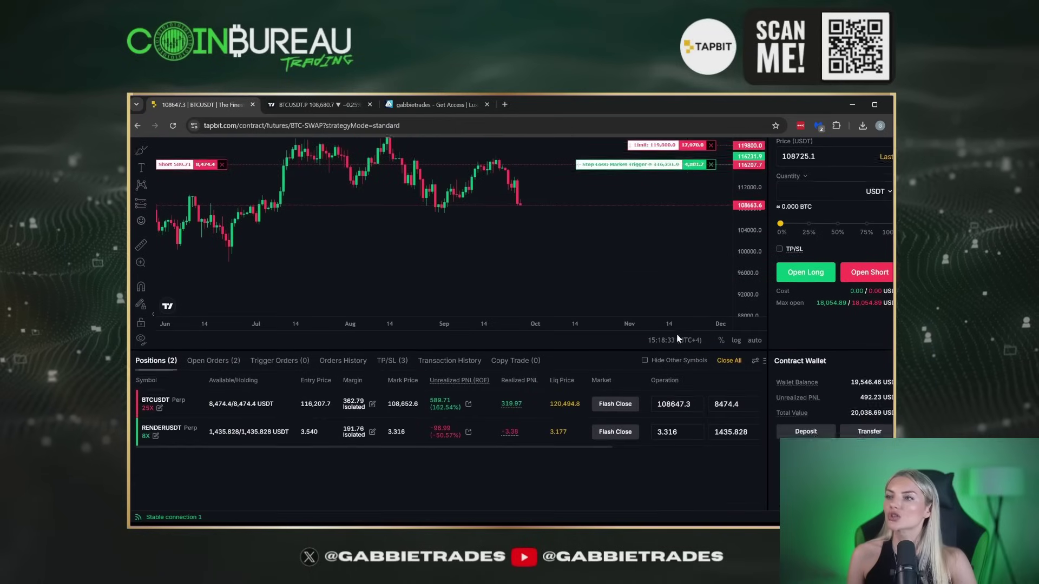
{"action": "scroll", "coordinate": [729, 389], "scroll_direction": "up", "scroll_amount": 1}
{"action": "scroll", "coordinate": [436, 435], "scroll_direction": "down", "scroll_amount": 2}
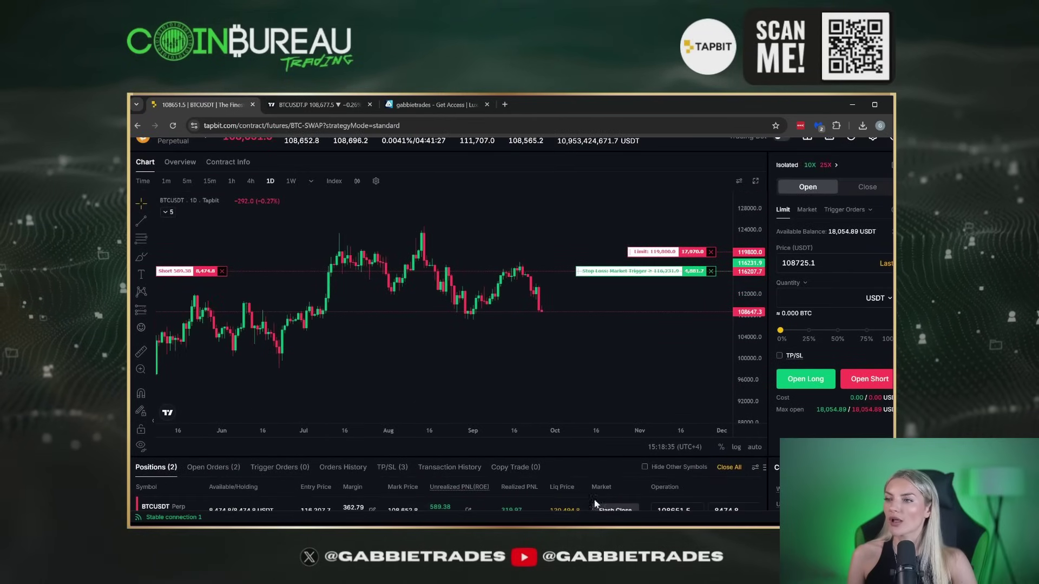
- Review the open positions on Tapbit, return to the TradingView BTCUSDT chart and collapse its indicator list
{"action": "scroll", "coordinate": [651, 396], "scroll_direction": "down", "scroll_amount": 1}
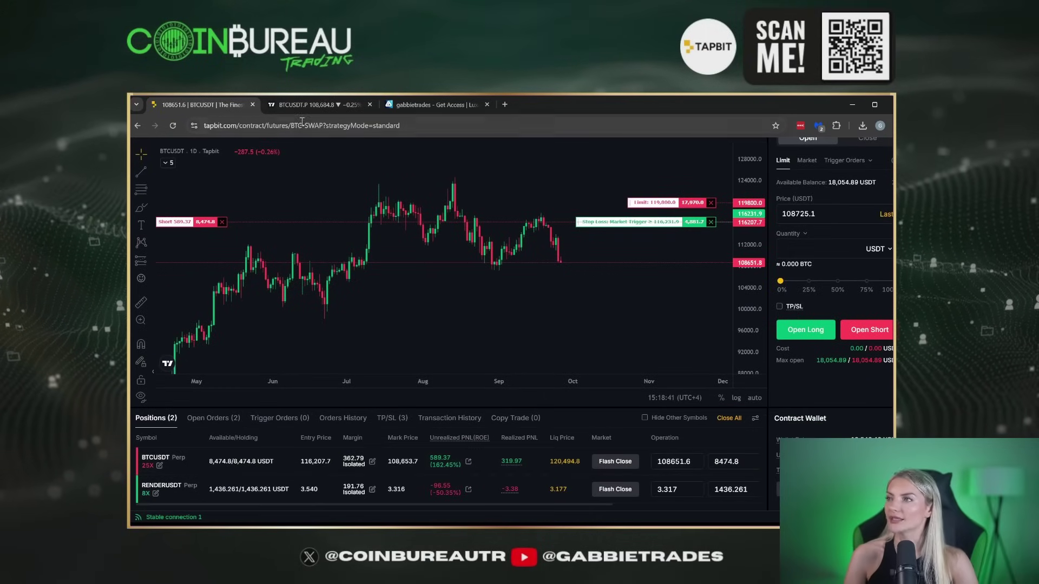
{"action": "left_click", "coordinate": [321, 106]}
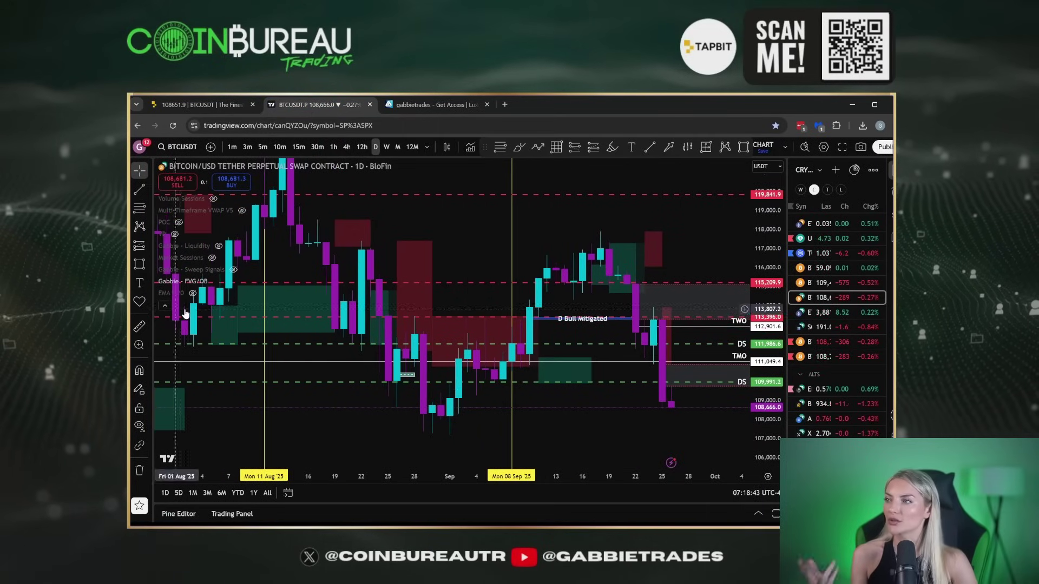
{"action": "left_click", "coordinate": [165, 306]}
- Examine the order blocks and fair value gaps on the daily chart from July to late September
{"action": "left_click_drag", "start_coordinate": [470, 243], "coordinate": [430, 249]}
{"action": "scroll", "coordinate": [458, 253], "scroll_direction": "down", "scroll_amount": 2}
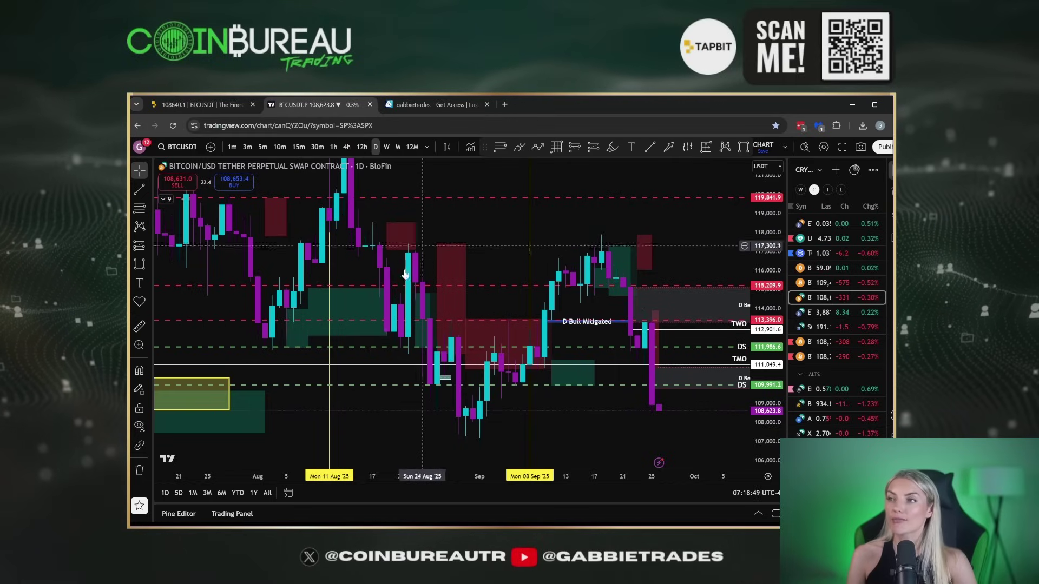
{"action": "scroll", "coordinate": [435, 257], "scroll_direction": "up", "scroll_amount": 2}
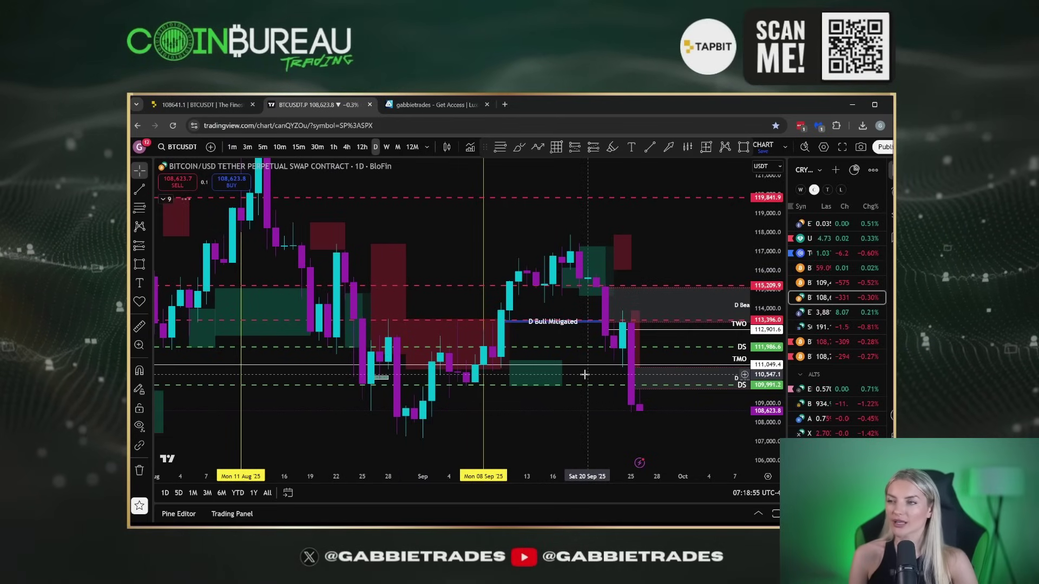
{"action": "scroll", "coordinate": [503, 413], "scroll_direction": "down", "scroll_amount": 3}
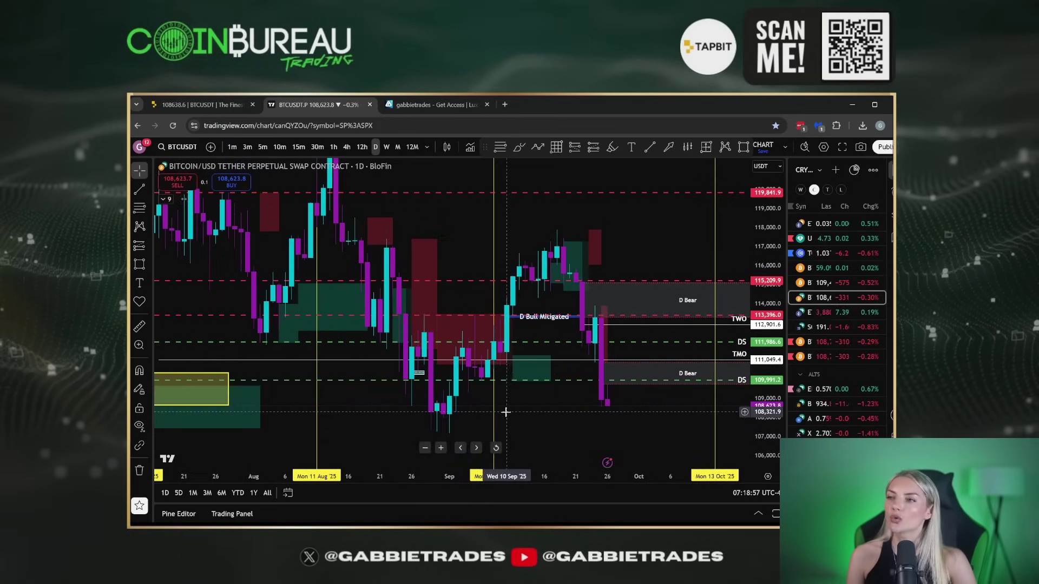
{"action": "scroll", "coordinate": [504, 413], "scroll_direction": "down", "scroll_amount": 3}
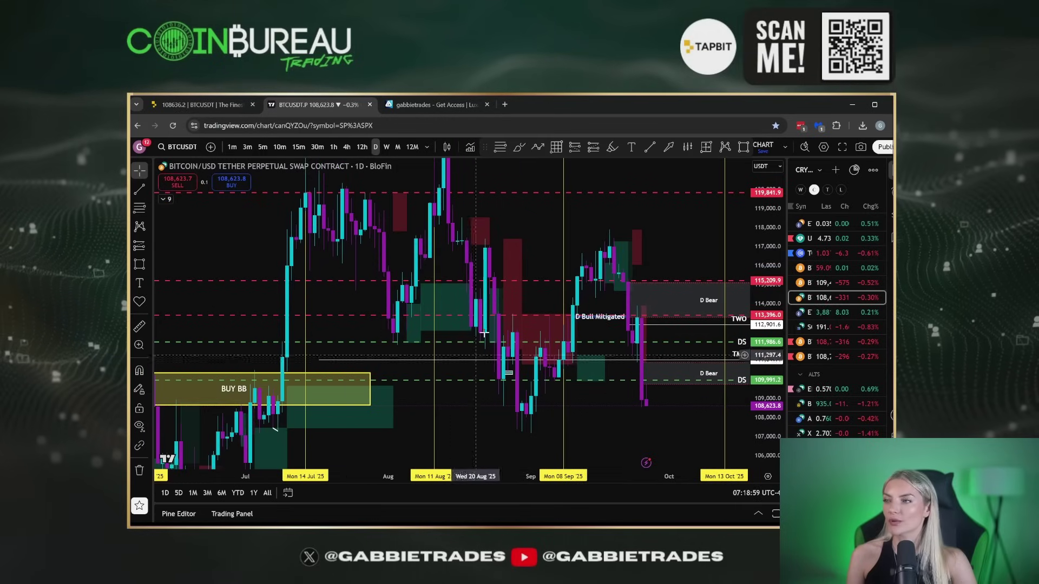
{"action": "left_click_drag", "start_coordinate": [593, 213], "coordinate": [632, 210]}
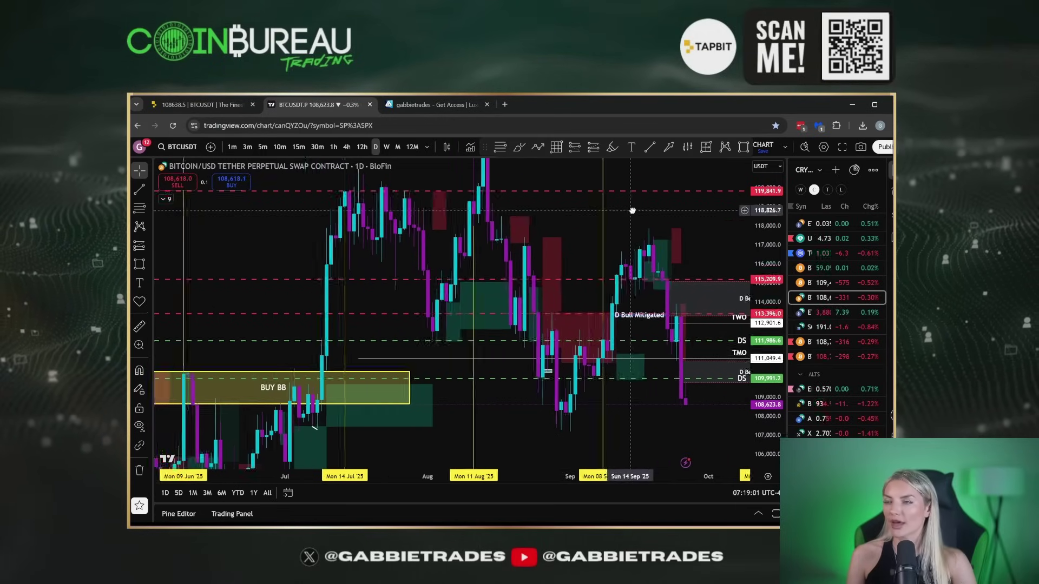
{"action": "scroll", "coordinate": [631, 210], "scroll_direction": "up", "scroll_amount": 2}
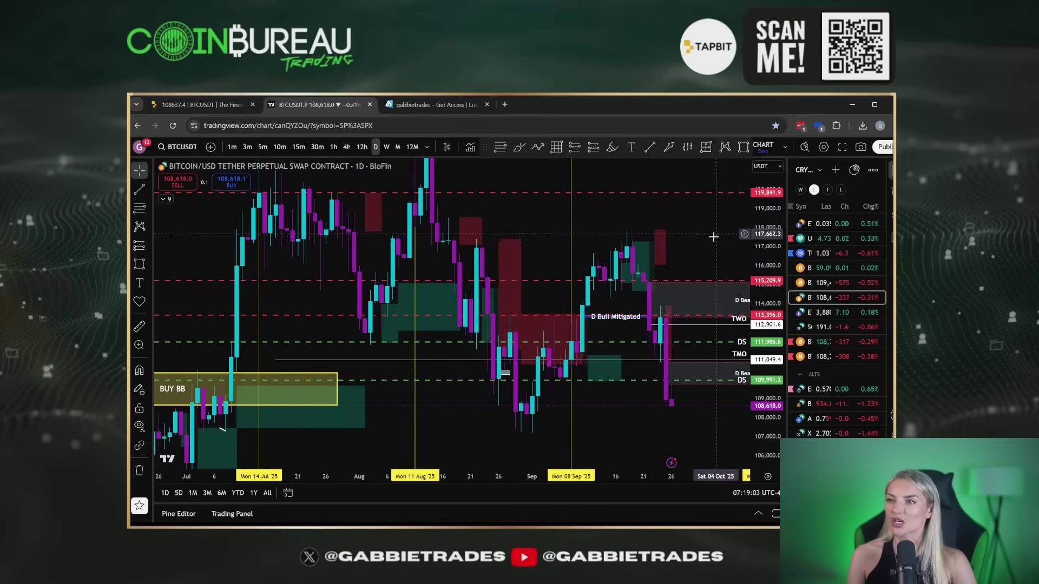
{"action": "left_click_drag", "start_coordinate": [713, 236], "coordinate": [717, 214]}
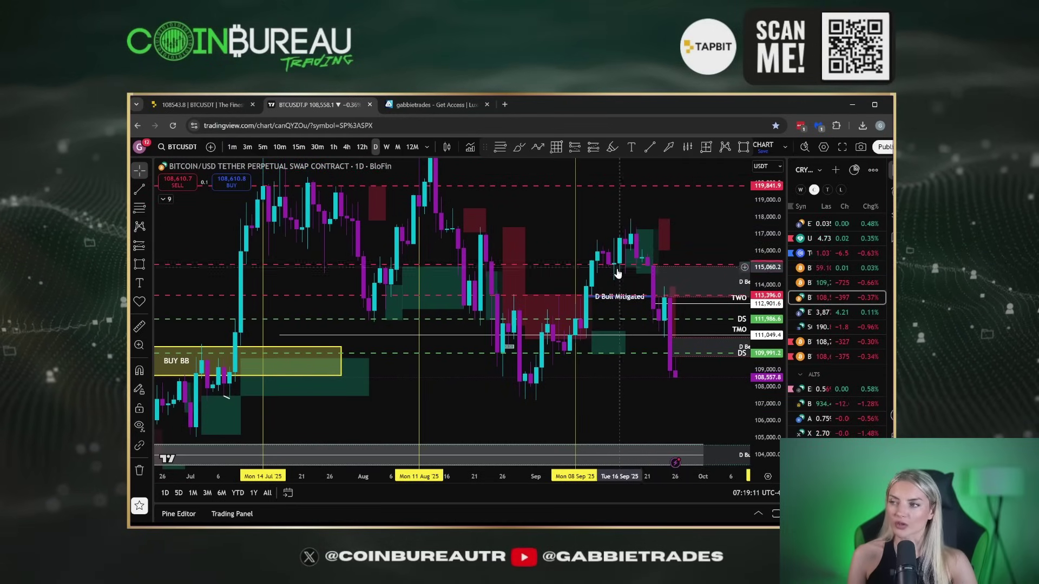
- Shorten the yellow BUY BB rectangle so that it ends at 25 June 2025
{"action": "left_click_drag", "start_coordinate": [470, 400], "coordinate": [492, 378]}
{"action": "scroll", "coordinate": [522, 396], "scroll_direction": "down", "scroll_amount": 1}
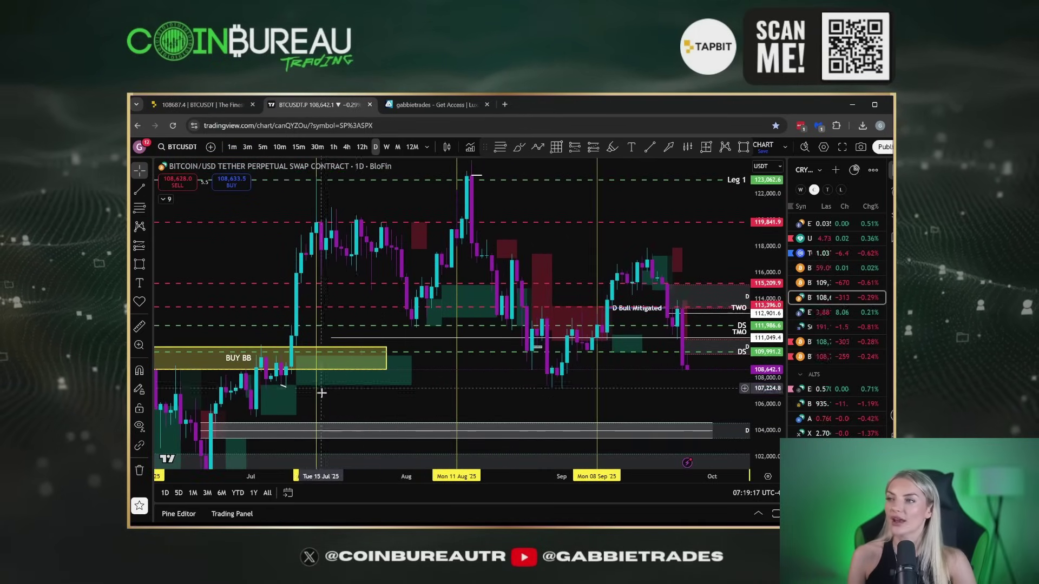
{"action": "left_click_drag", "start_coordinate": [375, 389], "coordinate": [471, 396]}
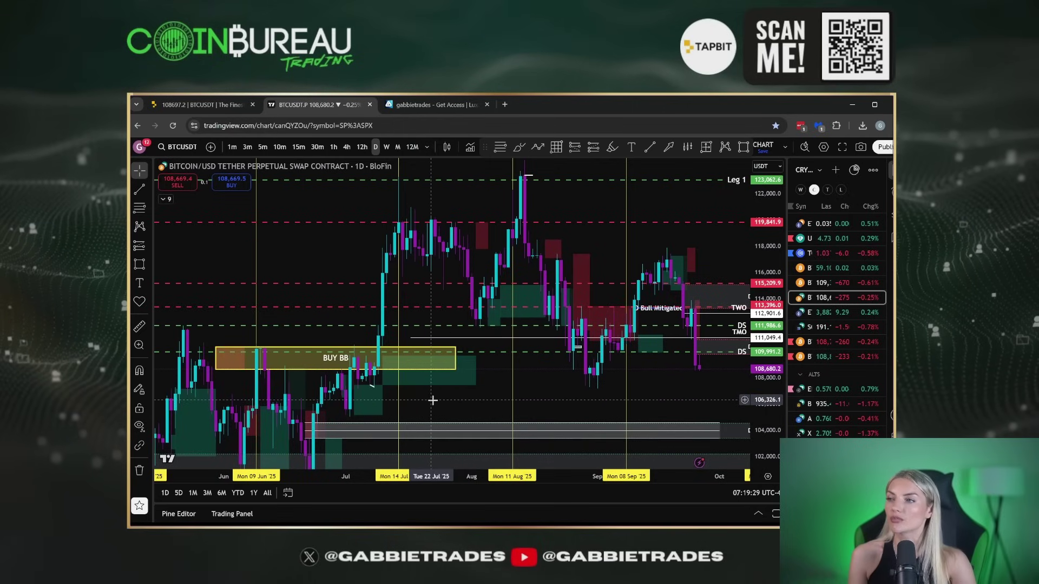
{"action": "left_click_drag", "start_coordinate": [456, 357], "coordinate": [321, 359]}
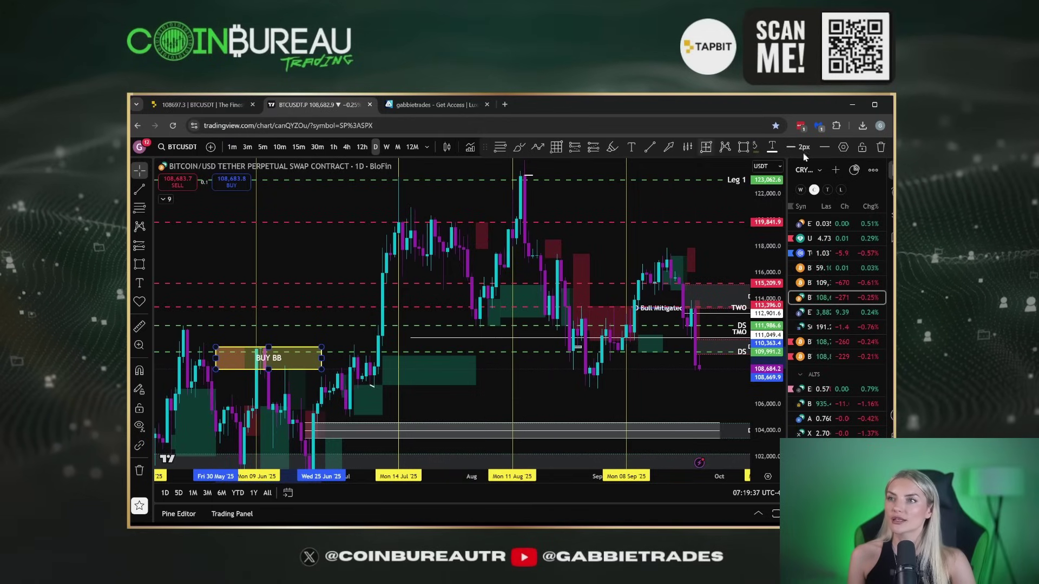
- Draw a rectangle with the BuyZone template over the green zone below 110,000, from 10 July to mid-September
{"action": "left_click", "coordinate": [748, 148]}
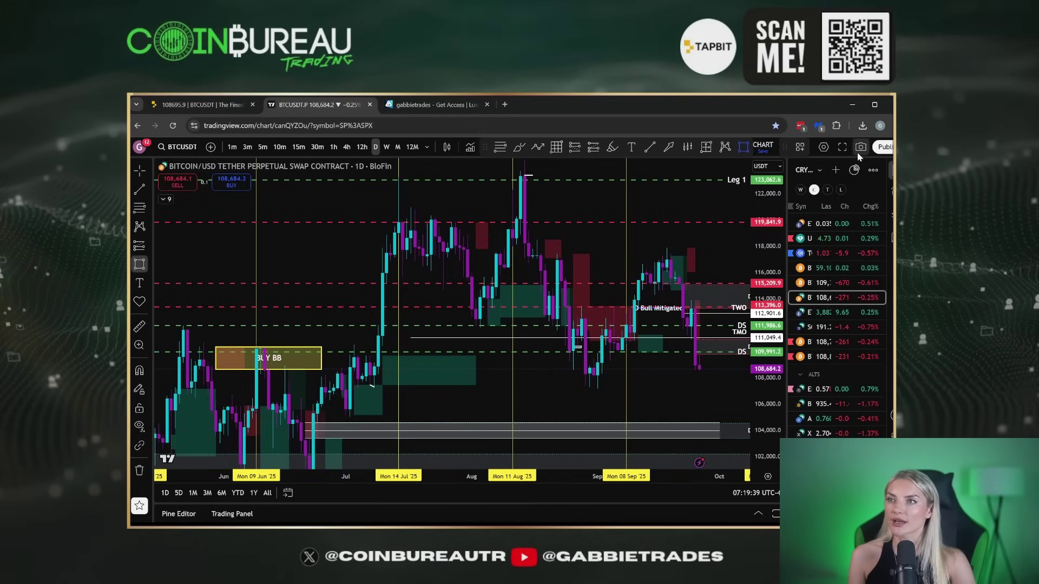
{"action": "left_click", "coordinate": [798, 150]}
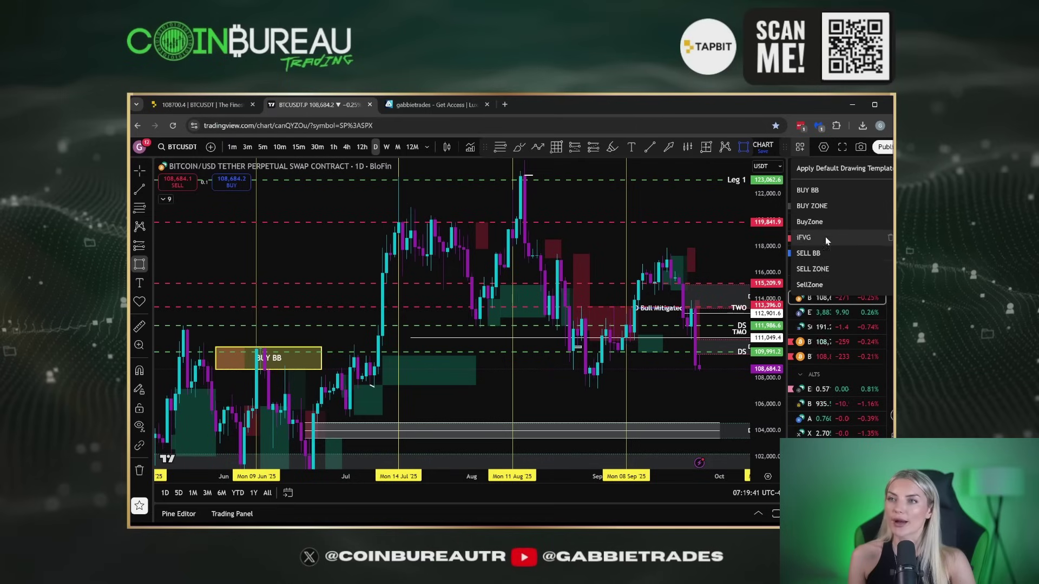
{"action": "left_click", "coordinate": [820, 222]}
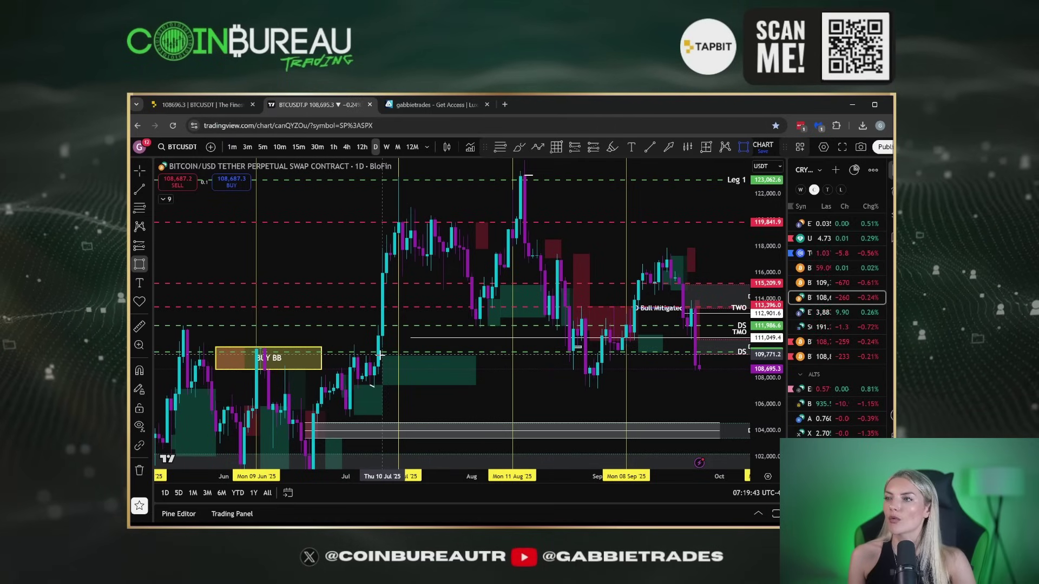
{"action": "left_click_drag", "start_coordinate": [378, 355], "coordinate": [651, 385]}
{"action": "left_click", "coordinate": [671, 389]}
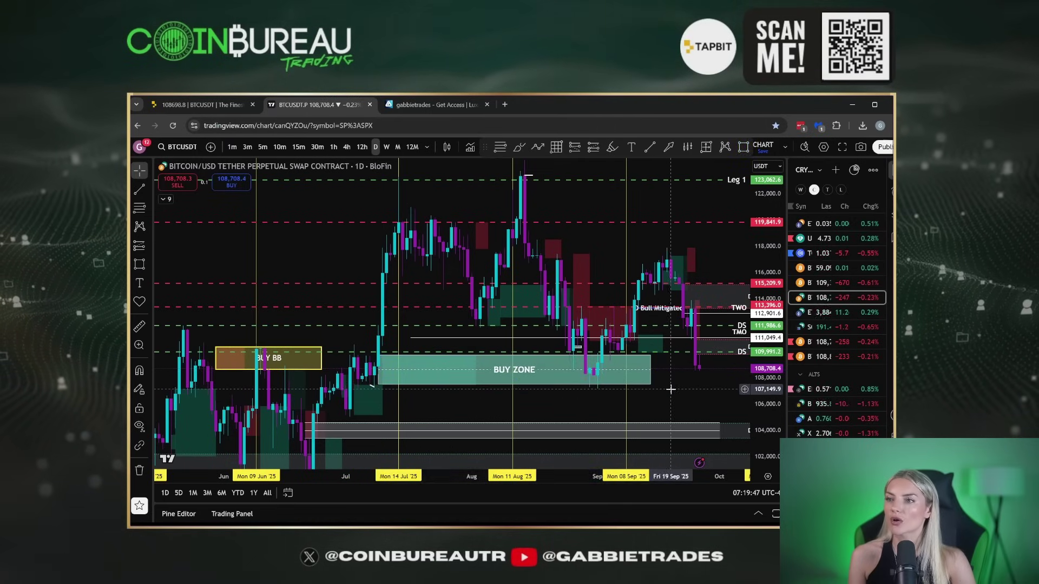
{"action": "left_click", "coordinate": [377, 361]}
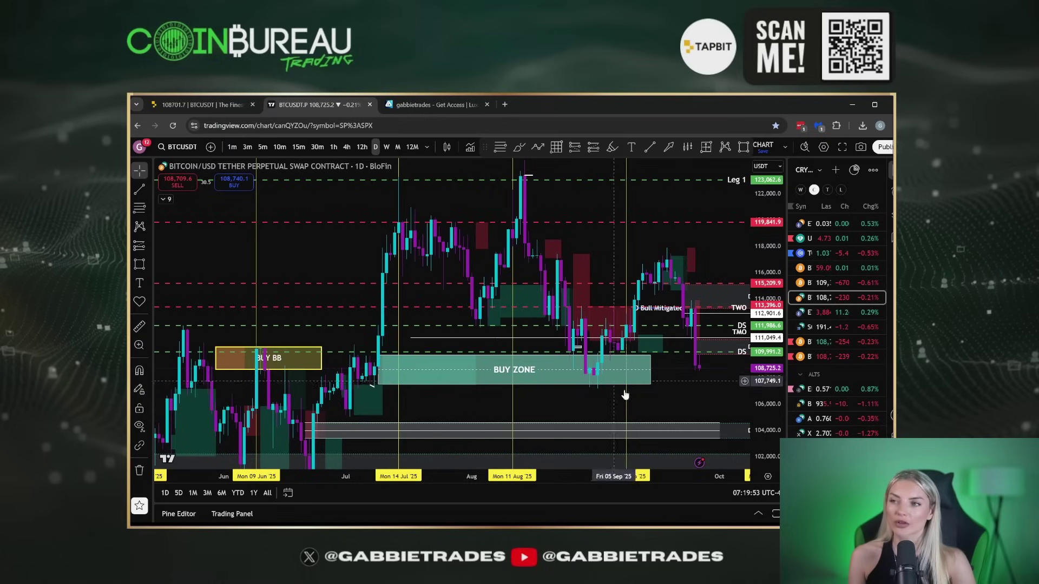
- Examine how the daily candles react to the BUY ZONE rectangle and the D Bear and D Bull zones
{"action": "left_click_drag", "start_coordinate": [651, 403], "coordinate": [577, 405]}
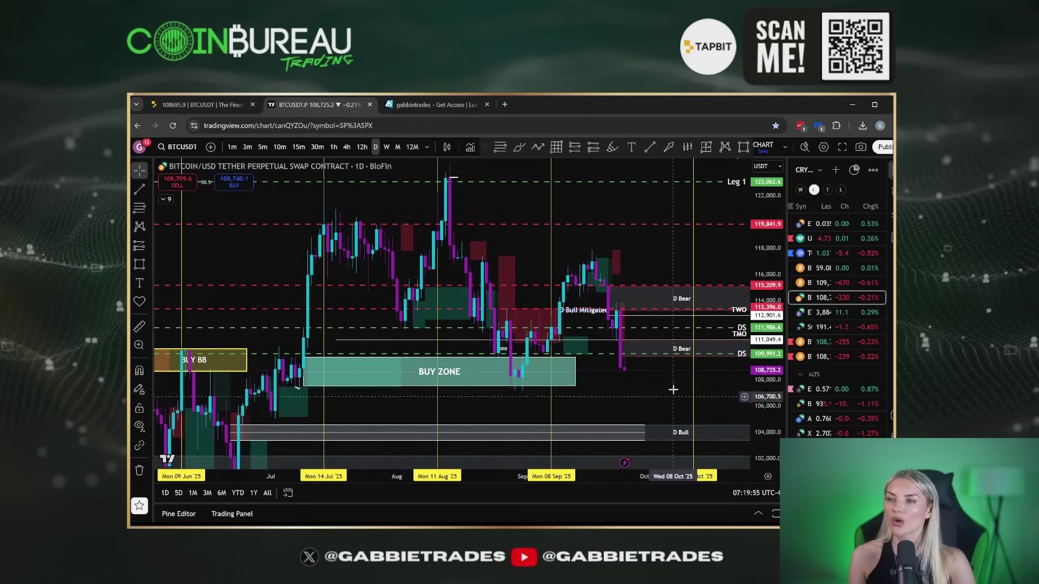
{"action": "scroll", "coordinate": [642, 401], "scroll_direction": "down", "scroll_amount": 2}
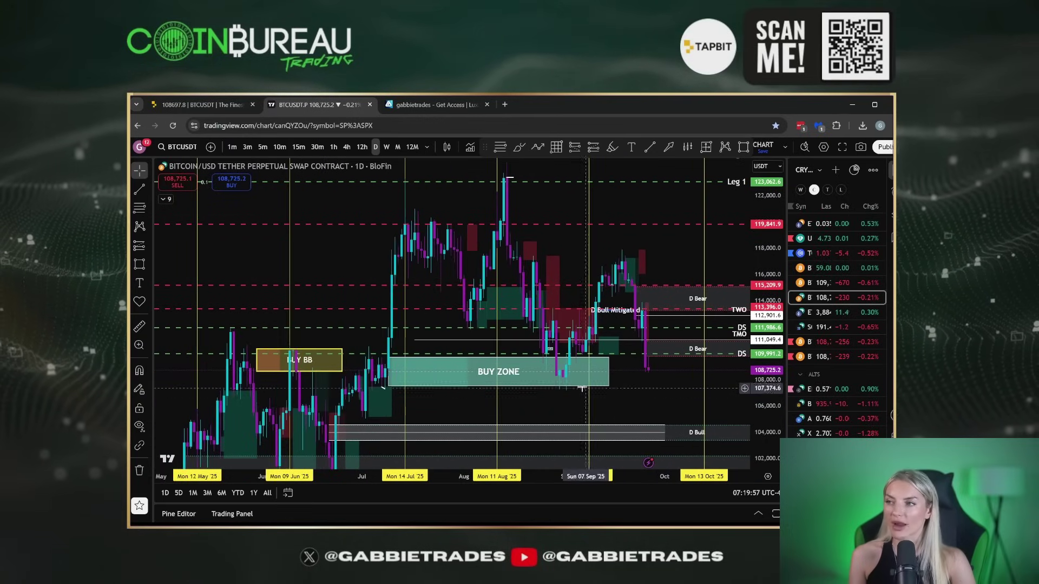
{"action": "scroll", "coordinate": [323, 344], "scroll_direction": "up", "scroll_amount": 2}
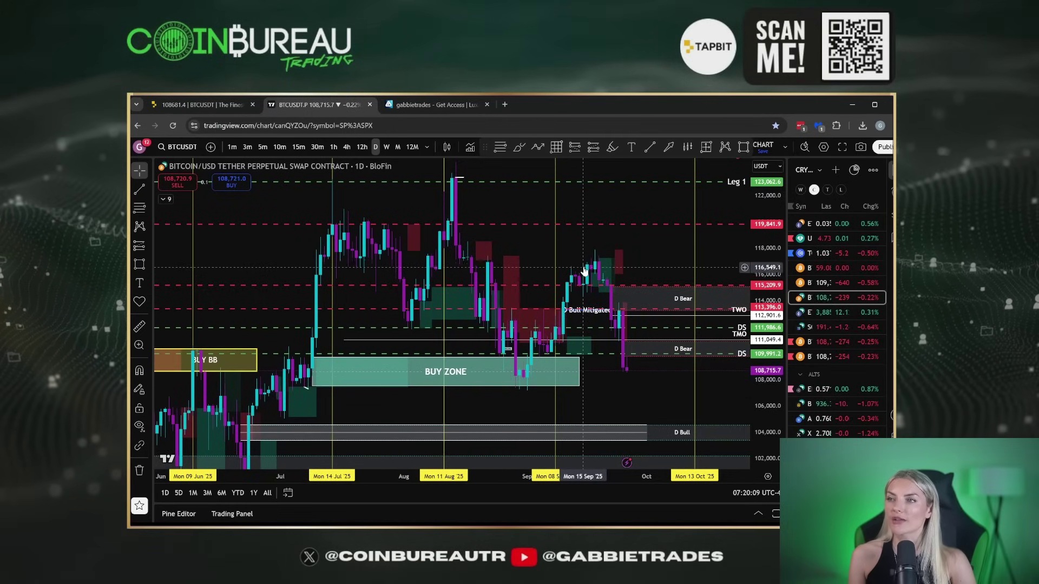
{"action": "scroll", "coordinate": [659, 231], "scroll_direction": "up", "scroll_amount": 3}
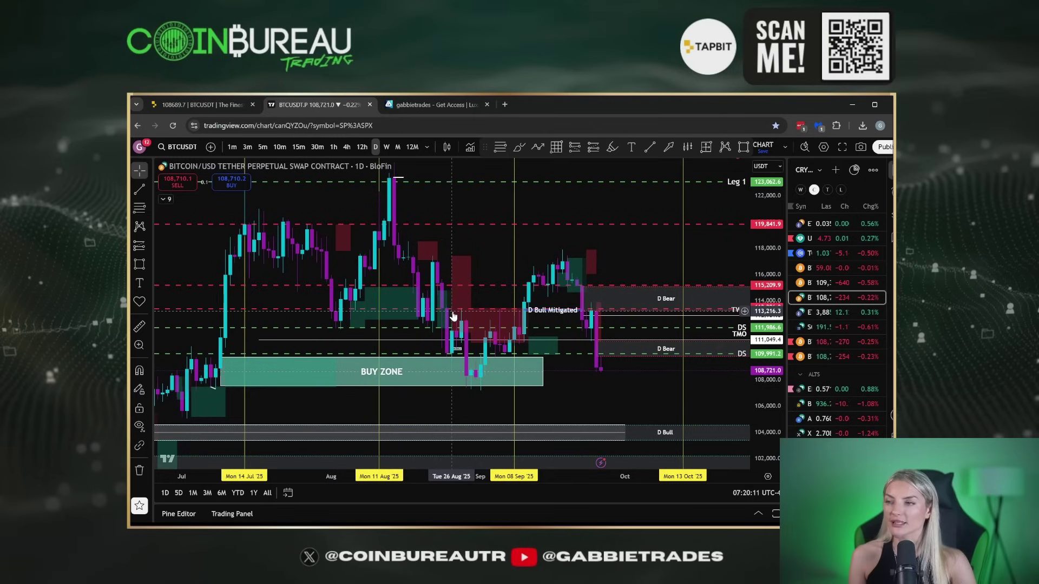
{"action": "left_click_drag", "start_coordinate": [627, 256], "coordinate": [580, 253]}
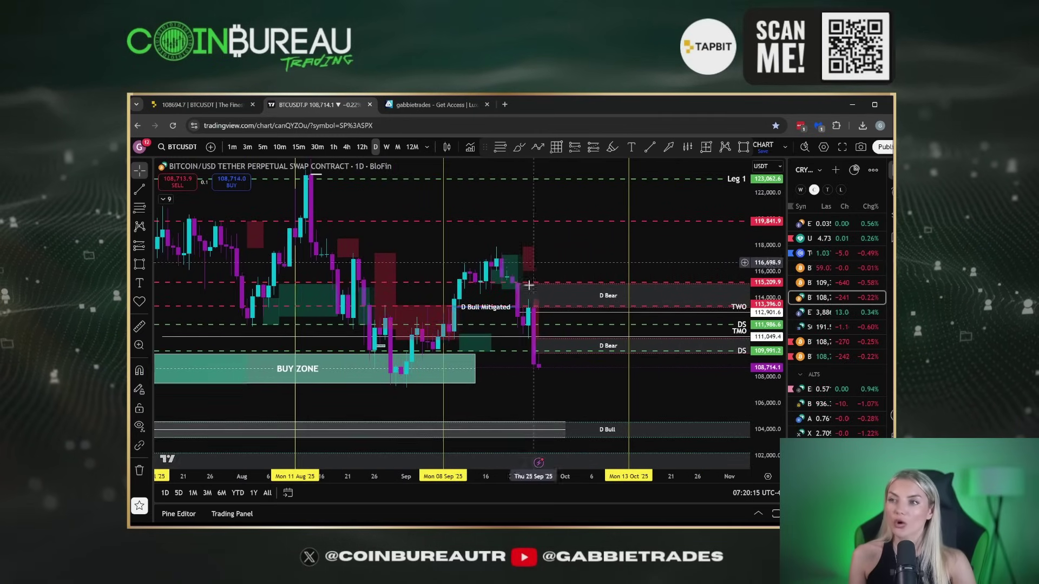
{"action": "scroll", "coordinate": [546, 394], "scroll_direction": "down", "scroll_amount": 4}
{"action": "mouse_move", "coordinate": [616, 394]}
{"action": "left_mouse_down"}
{"action": "mouse_move", "coordinate": [646, 379]}
{"action": "mouse_move", "coordinate": [598, 395]}
{"action": "left_mouse_up"}
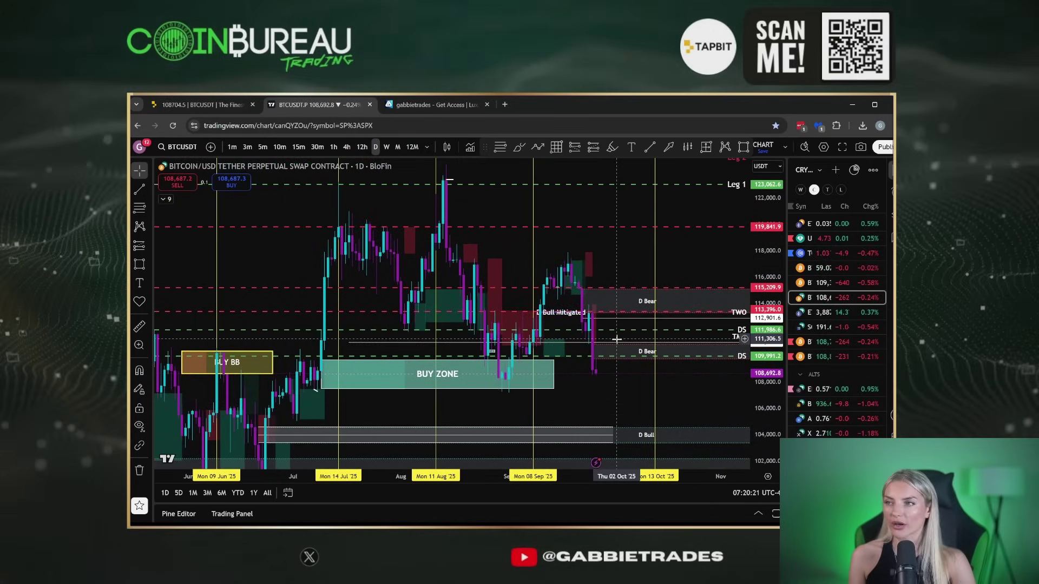
{"action": "scroll", "coordinate": [632, 260], "scroll_direction": "up", "scroll_amount": 2}
{"action": "scroll", "coordinate": [632, 261], "scroll_direction": "up", "scroll_amount": 2}
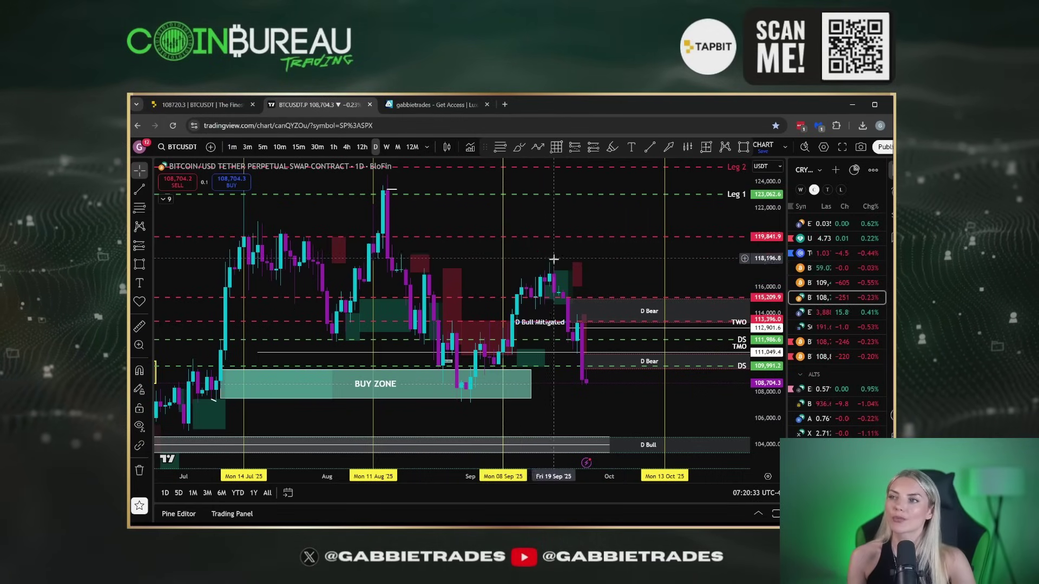
{"action": "left_click_drag", "start_coordinate": [544, 257], "coordinate": [561, 257]}
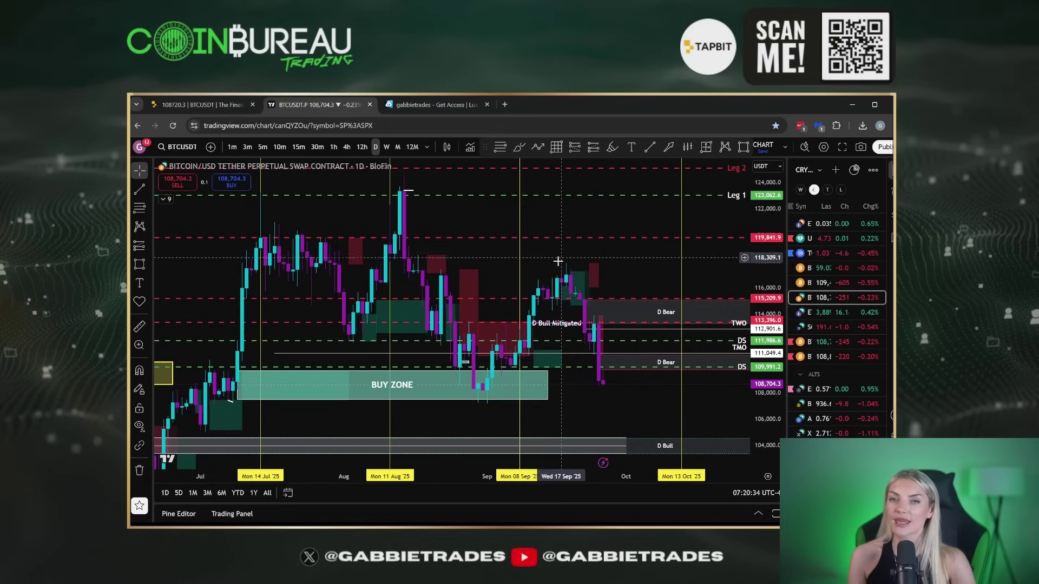
- Hide the Gabbie - FVG/OB indicator and show the Gabbie - Sweep Signals indicator instead
{"action": "left_click", "coordinate": [164, 199]}
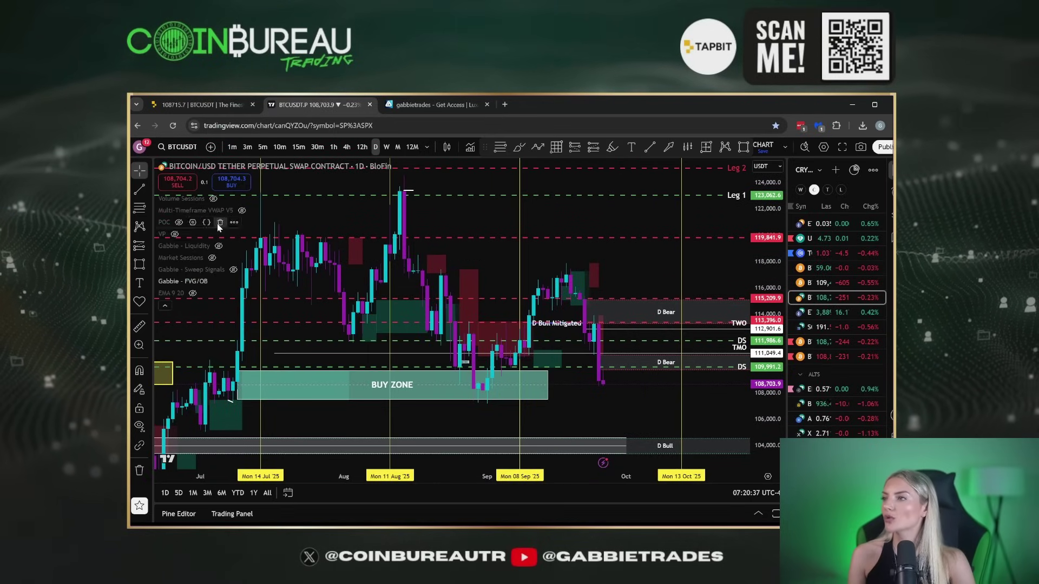
{"action": "left_click", "coordinate": [216, 282]}
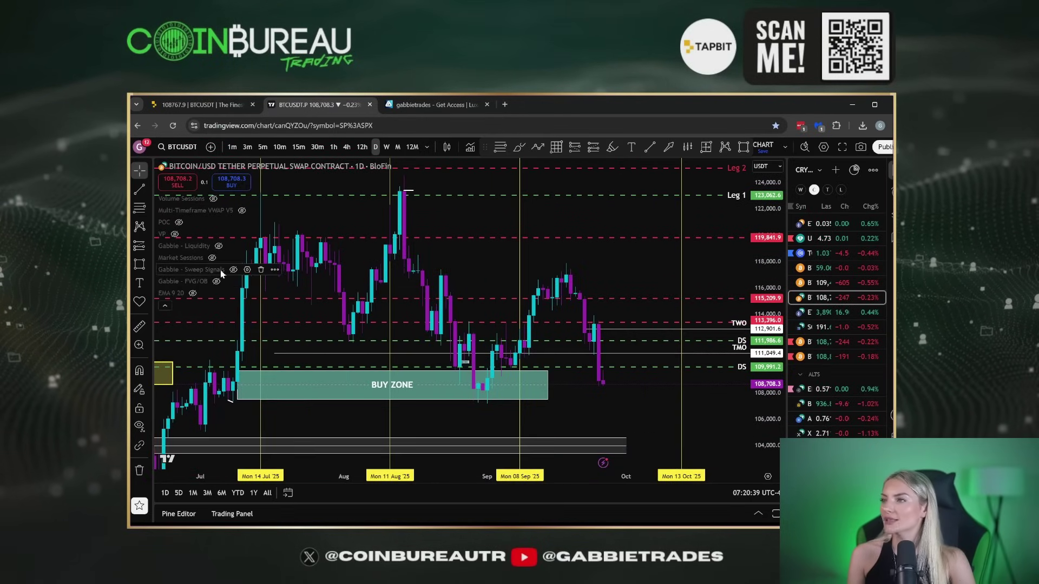
{"action": "left_click", "coordinate": [233, 269]}
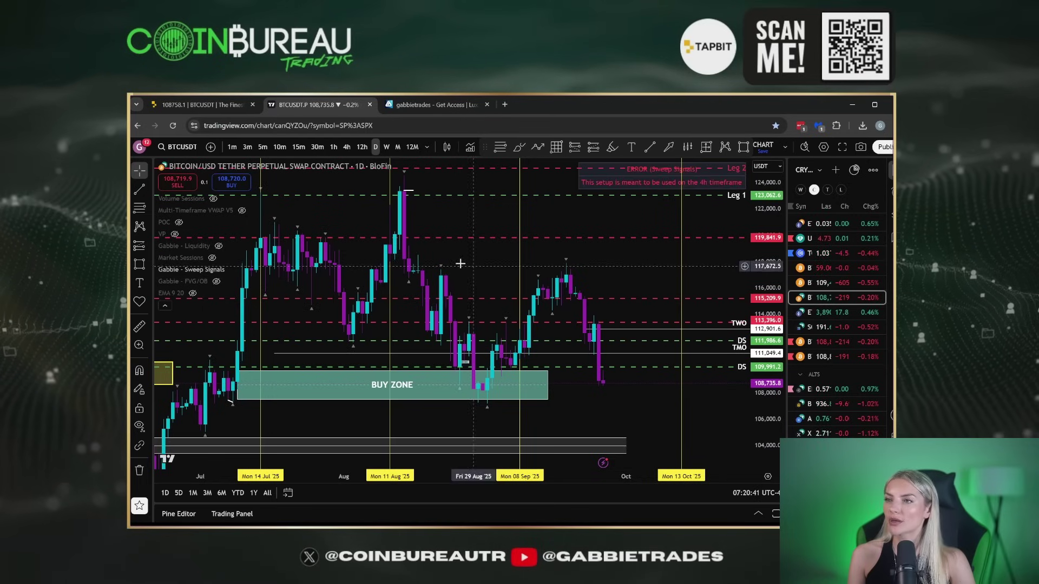
- Switch the chart to the 4-hour timeframe and examine the Sweep signal below the latest candles
{"action": "left_click_drag", "start_coordinate": [619, 271], "coordinate": [641, 269]}
{"action": "left_click", "coordinate": [346, 146]}
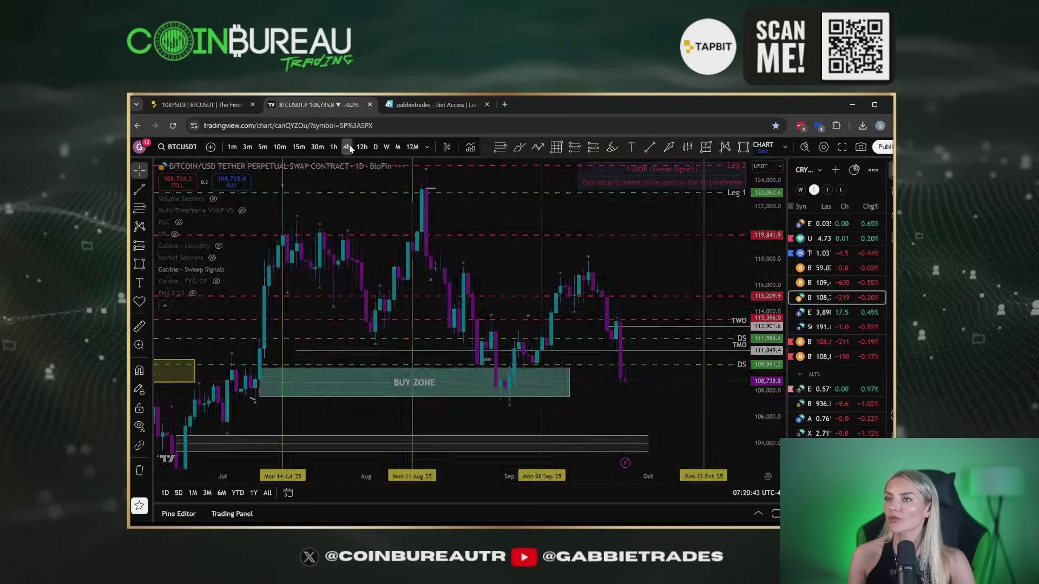
{"action": "left_click_drag", "start_coordinate": [587, 381], "coordinate": [491, 353]}
{"action": "left_click_drag", "start_coordinate": [760, 351], "coordinate": [760, 116]}
{"action": "scroll", "coordinate": [633, 301], "scroll_direction": "up", "scroll_amount": 2}
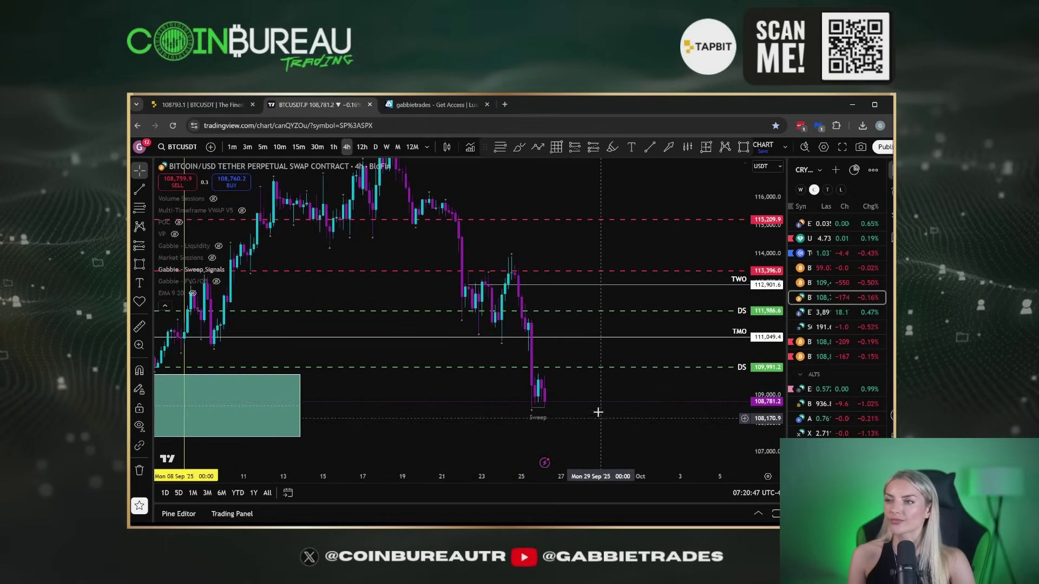
{"action": "left_click_drag", "start_coordinate": [608, 398], "coordinate": [736, 371]}
{"action": "scroll", "coordinate": [663, 371], "scroll_direction": "up", "scroll_amount": 4}
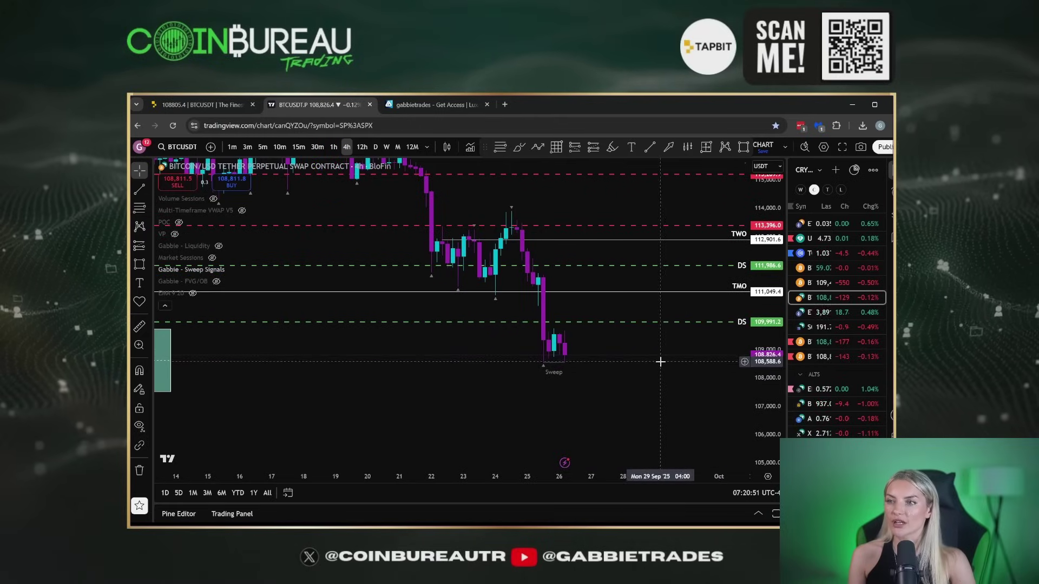
{"action": "left_click_drag", "start_coordinate": [775, 386], "coordinate": [774, 171]}
{"action": "left_click_drag", "start_coordinate": [627, 382], "coordinate": [716, 261]}
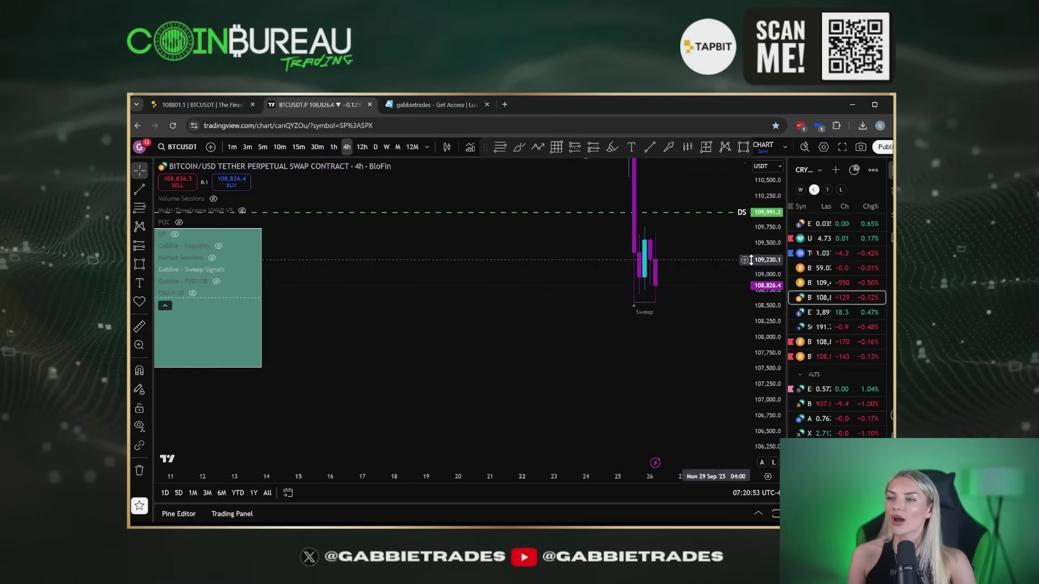
{"action": "scroll", "coordinate": [590, 297], "scroll_direction": "up", "scroll_amount": 6}
{"action": "left_click_drag", "start_coordinate": [634, 254], "coordinate": [585, 295]}
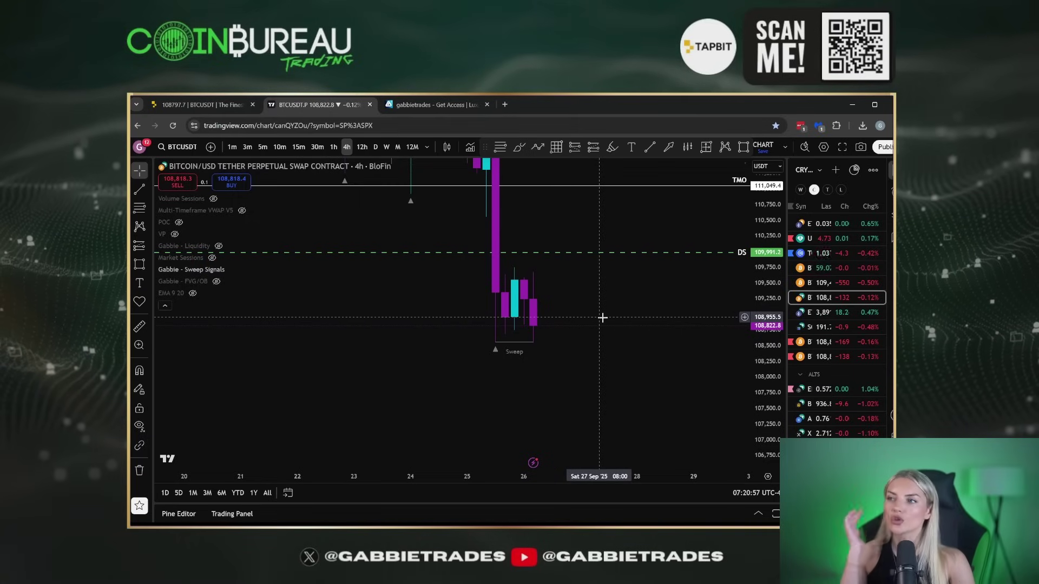
{"action": "left_click", "coordinate": [138, 190]}
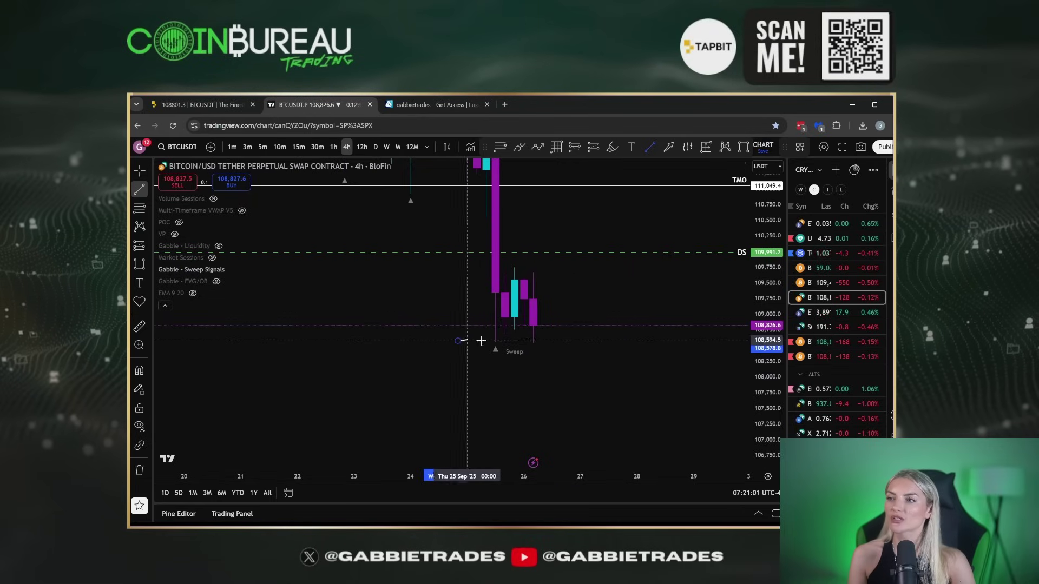
{"action": "left_click", "coordinate": [619, 343]}
{"action": "double_click", "coordinate": [620, 343]}
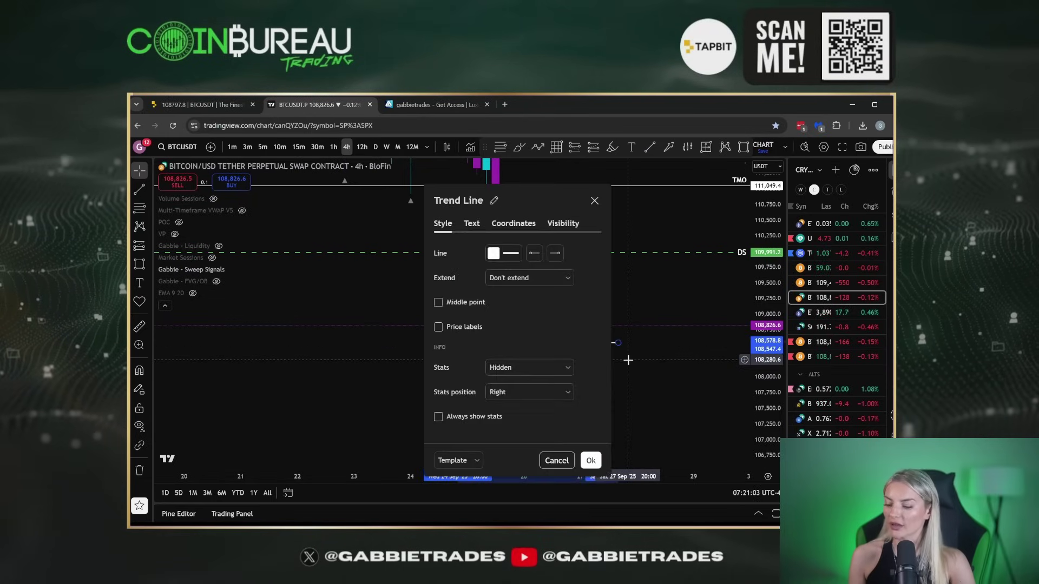
{"action": "key", "text": "Escape"}
{"action": "key", "text": "Delete"}
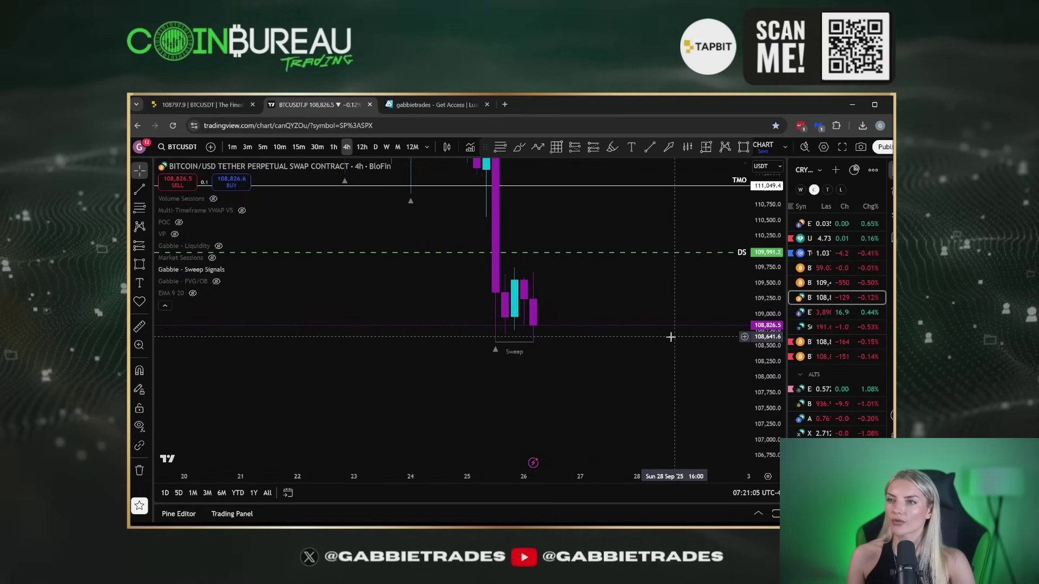
- Switch the chart to ETHUSDT and examine the Sweep line and latest 4-hour candles above the BUY BB zone
{"action": "left_click", "coordinate": [860, 316]}
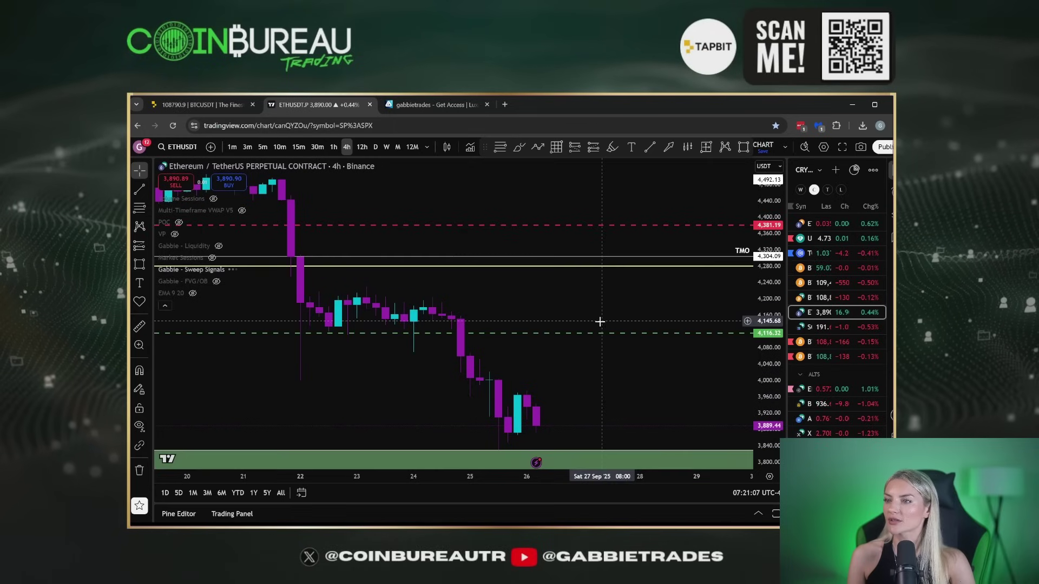
{"action": "scroll", "coordinate": [600, 322], "scroll_direction": "down", "scroll_amount": 1}
{"action": "left_click_drag", "start_coordinate": [441, 401], "coordinate": [459, 328]}
{"action": "scroll", "coordinate": [415, 329], "scroll_direction": "up", "scroll_amount": 4}
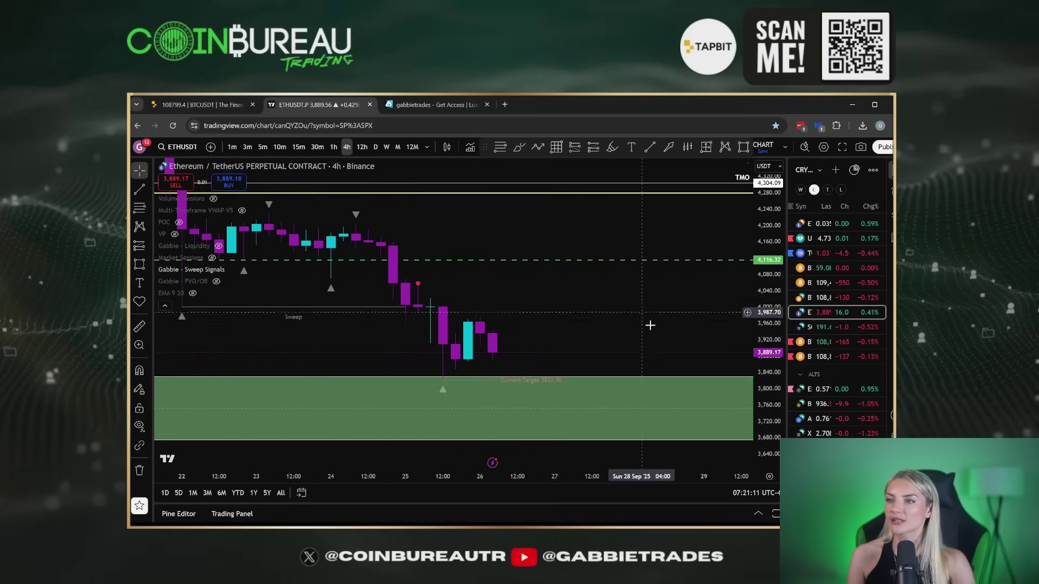
{"action": "left_click_drag", "start_coordinate": [649, 324], "coordinate": [621, 271]}
{"action": "scroll", "coordinate": [647, 276], "scroll_direction": "down", "scroll_amount": 8}
{"action": "left_click_drag", "start_coordinate": [690, 282], "coordinate": [503, 280]}
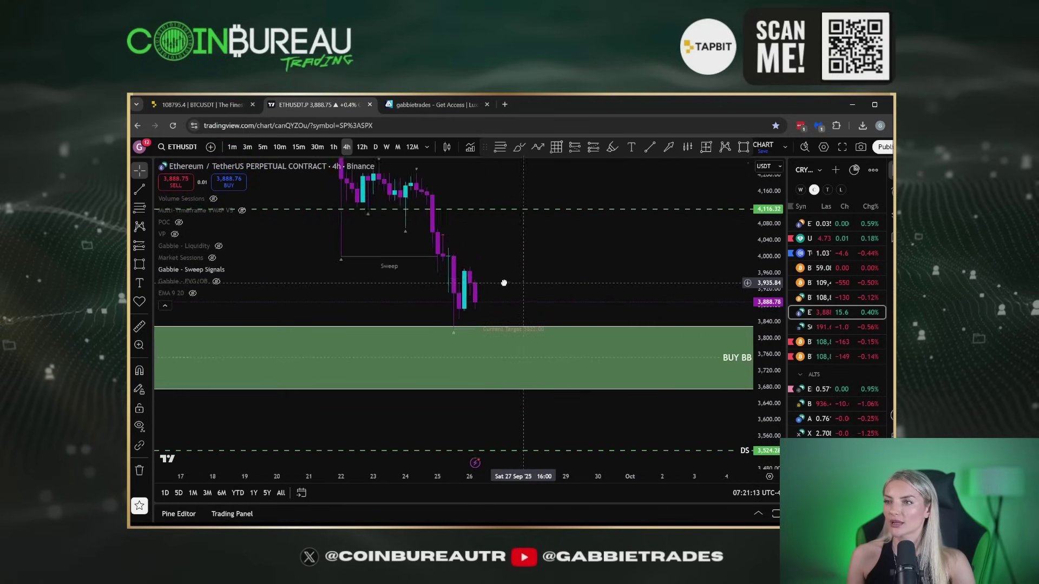
- Shorten the BUY BB rectangle so that it ends at about 4 September 2025
{"action": "scroll", "coordinate": [622, 273], "scroll_direction": "down", "scroll_amount": 3}
{"action": "left_click_drag", "start_coordinate": [673, 282], "coordinate": [363, 279]}
{"action": "scroll", "coordinate": [586, 276], "scroll_direction": "down", "scroll_amount": 5}
{"action": "left_click_drag", "start_coordinate": [600, 282], "coordinate": [479, 248]}
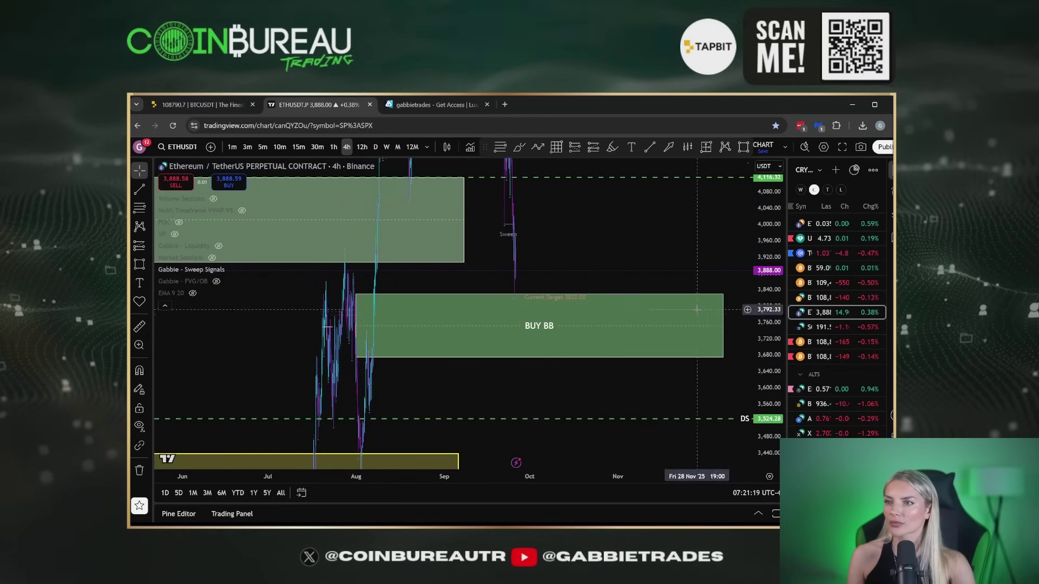
{"action": "left_click_drag", "start_coordinate": [720, 325], "coordinate": [454, 325]}
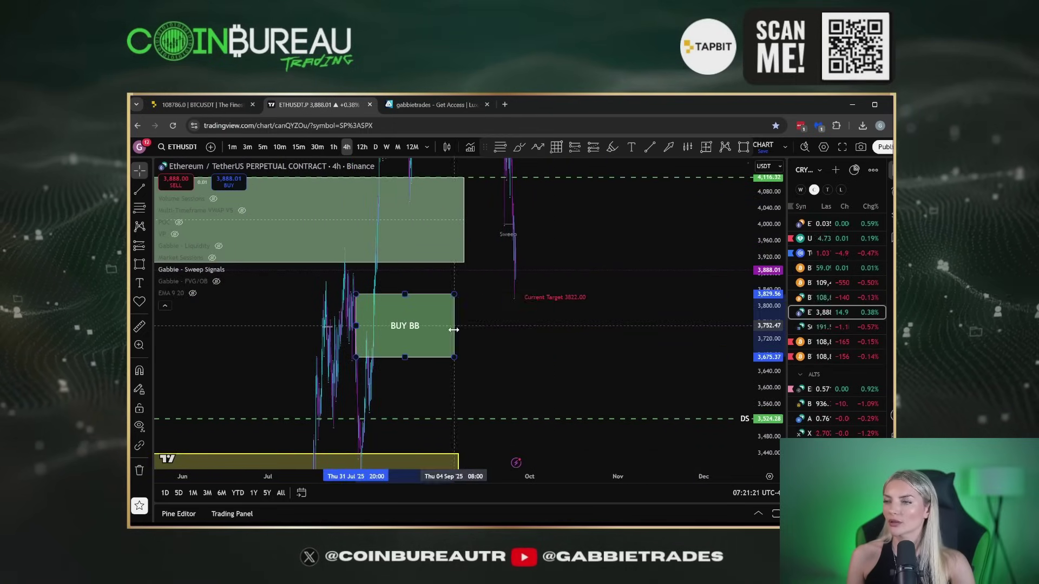
- Examine the Sweep line and the Current Target 3822.00 marker around the latest ETHUSDT candles
{"action": "left_click_drag", "start_coordinate": [581, 272], "coordinate": [692, 317]}
{"action": "scroll", "coordinate": [691, 318], "scroll_direction": "up", "scroll_amount": 5}
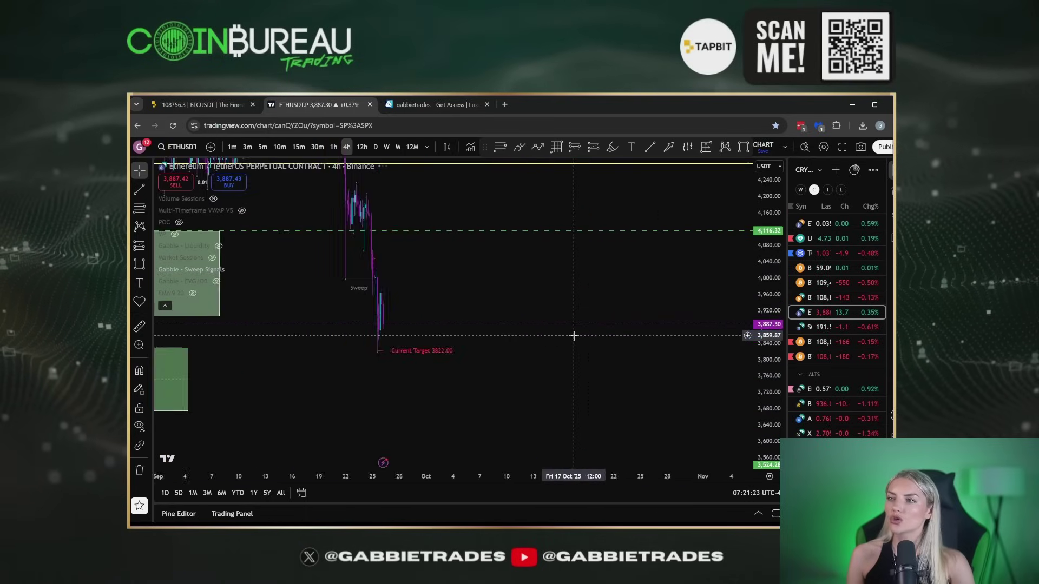
{"action": "left_click_drag", "start_coordinate": [622, 305], "coordinate": [688, 317]}
{"action": "scroll", "coordinate": [515, 315], "scroll_direction": "up", "scroll_amount": 3}
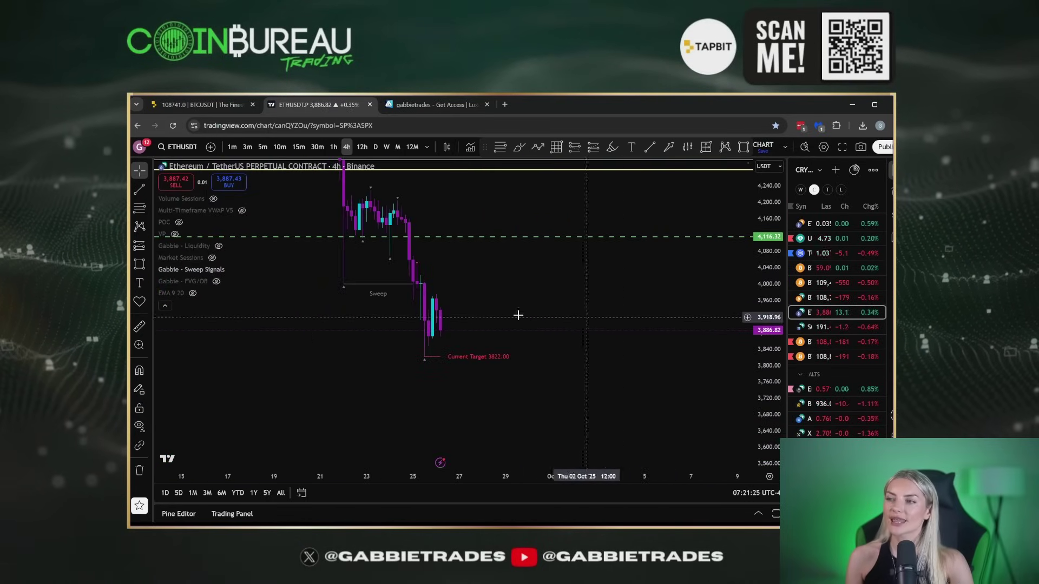
{"action": "left_click_drag", "start_coordinate": [547, 304], "coordinate": [647, 305]}
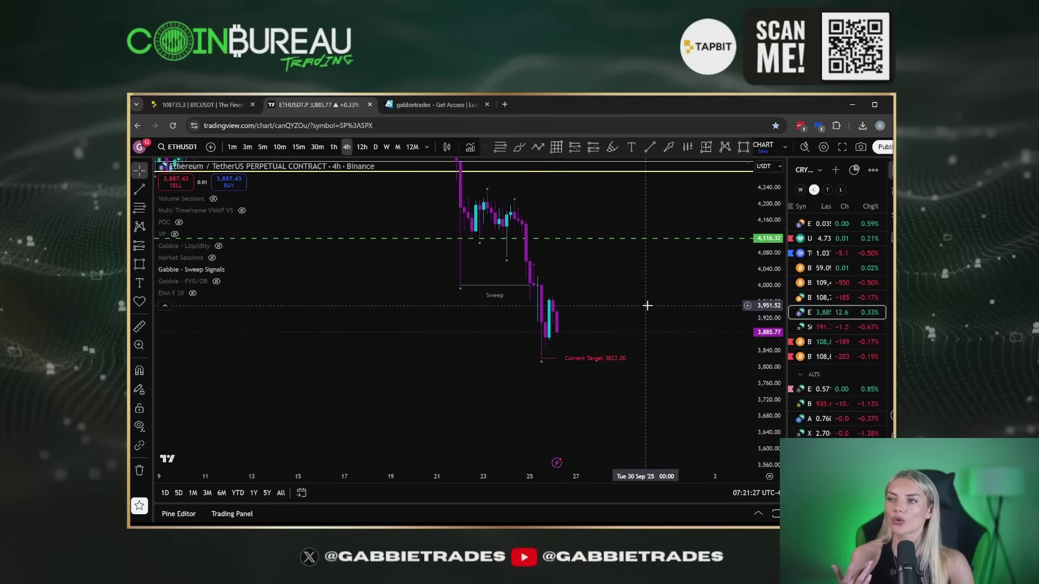
{"action": "scroll", "coordinate": [647, 306], "scroll_direction": "up", "scroll_amount": 2}
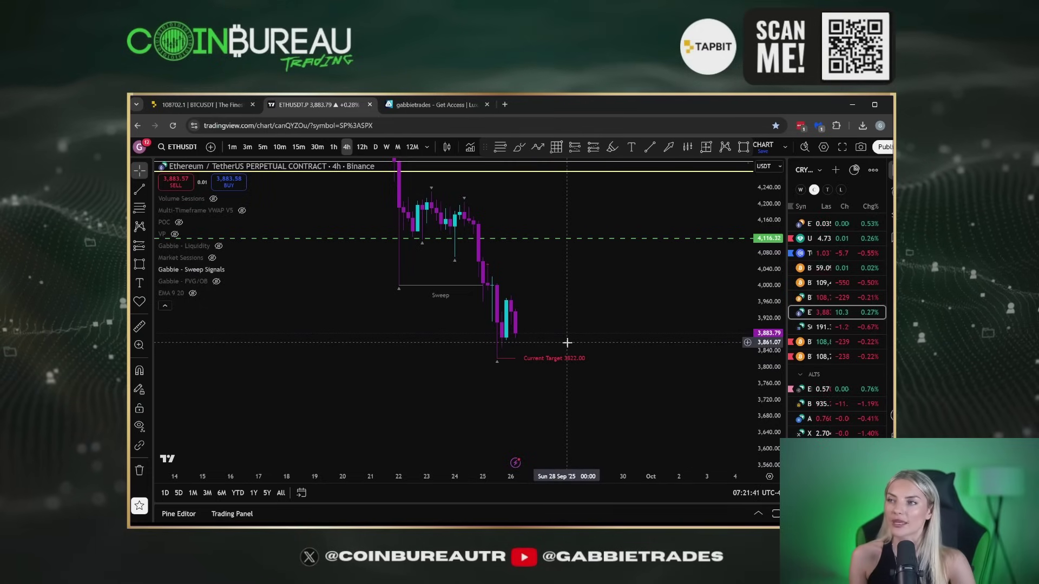
{"action": "left_click_drag", "start_coordinate": [566, 342], "coordinate": [651, 360]}
{"action": "scroll", "coordinate": [655, 359], "scroll_direction": "up", "scroll_amount": 2}
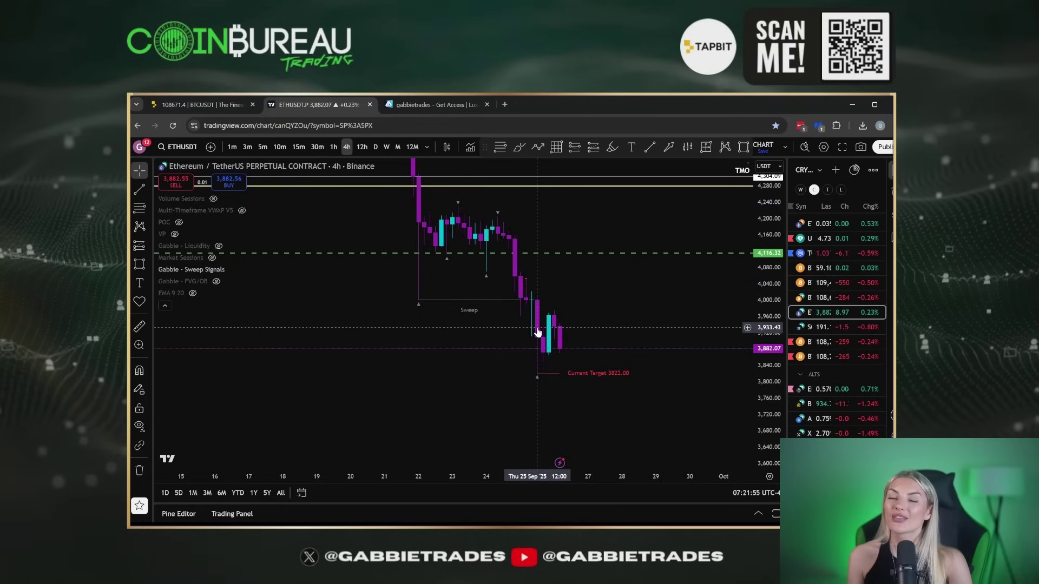
- Draw three vertical trend lines in the empty area around 29 September, the longest in the middle from about 4,053 to 3,926
{"action": "left_click_drag", "start_coordinate": [601, 308], "coordinate": [495, 350]}
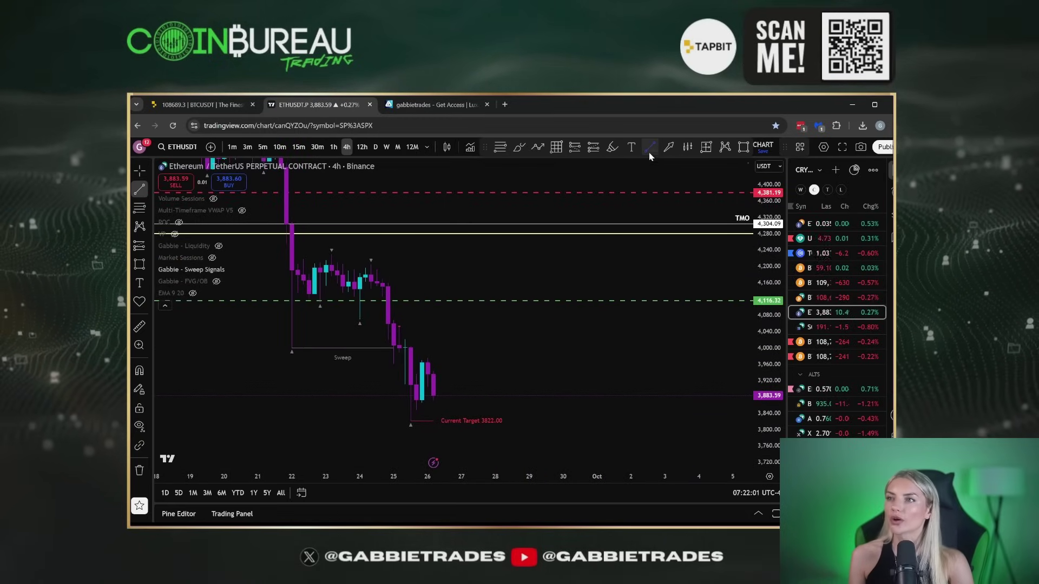
{"action": "left_click", "coordinate": [529, 327]}
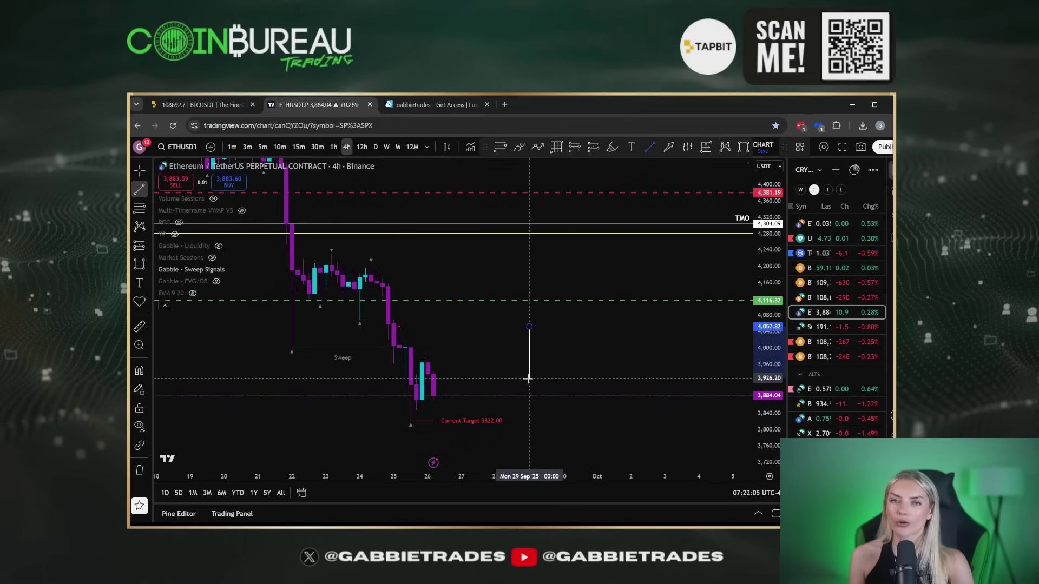
{"action": "left_click", "coordinate": [529, 379]}
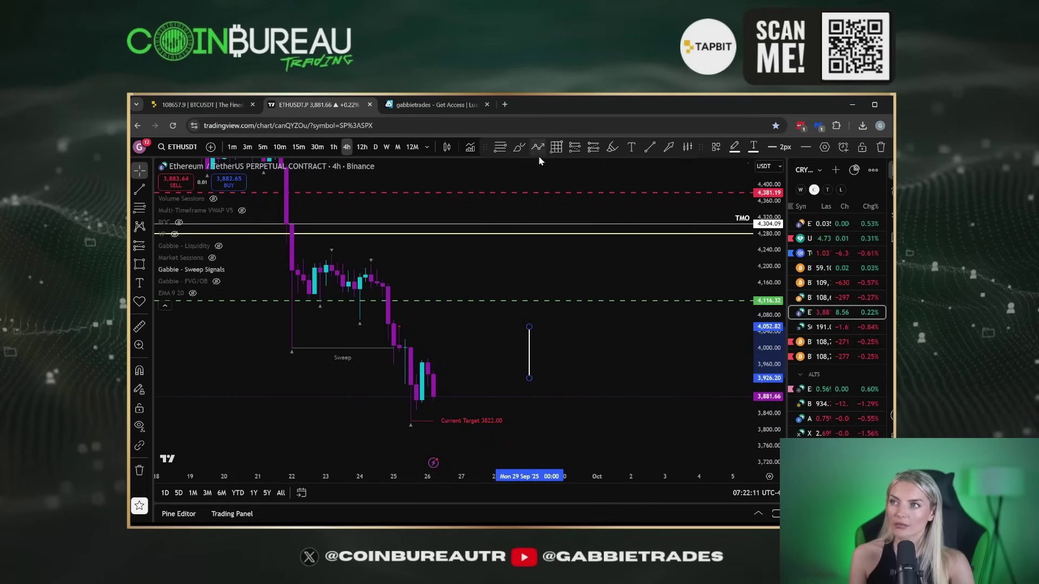
{"action": "left_click", "coordinate": [650, 151]}
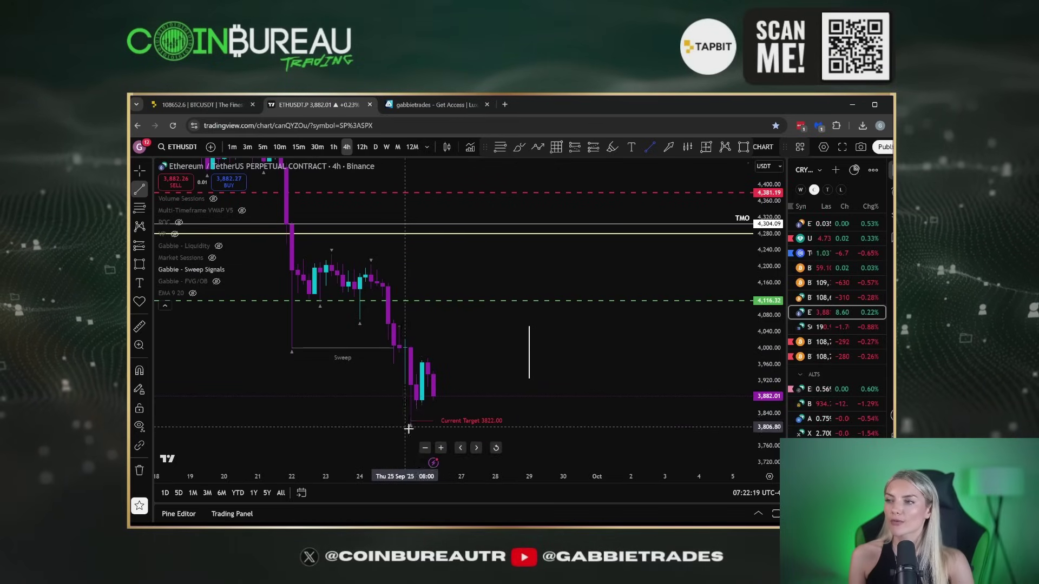
{"action": "left_click_drag", "start_coordinate": [510, 321], "coordinate": [512, 355]}
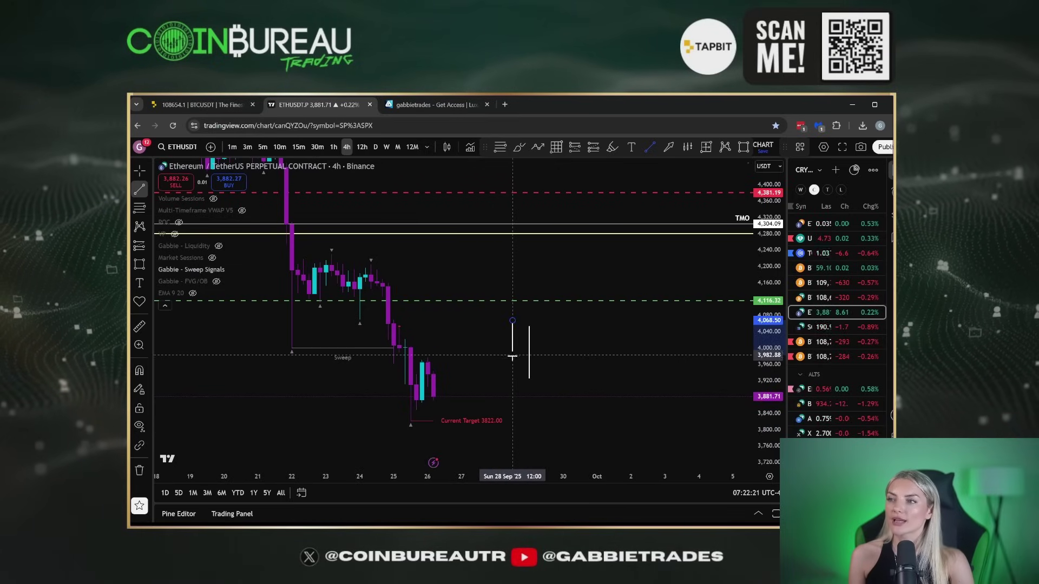
{"action": "left_click", "coordinate": [650, 148]}
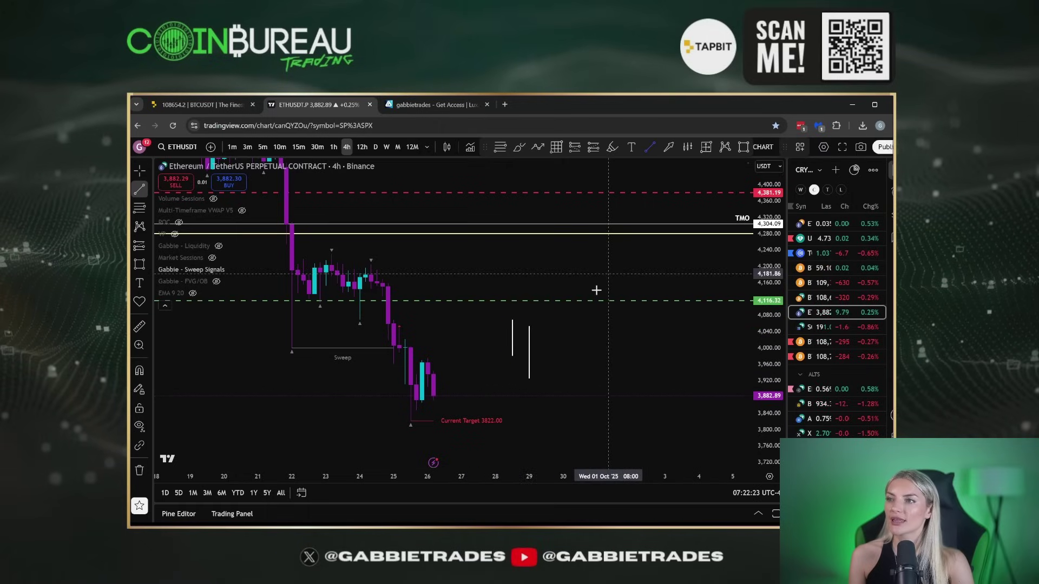
{"action": "left_click", "coordinate": [546, 359]}
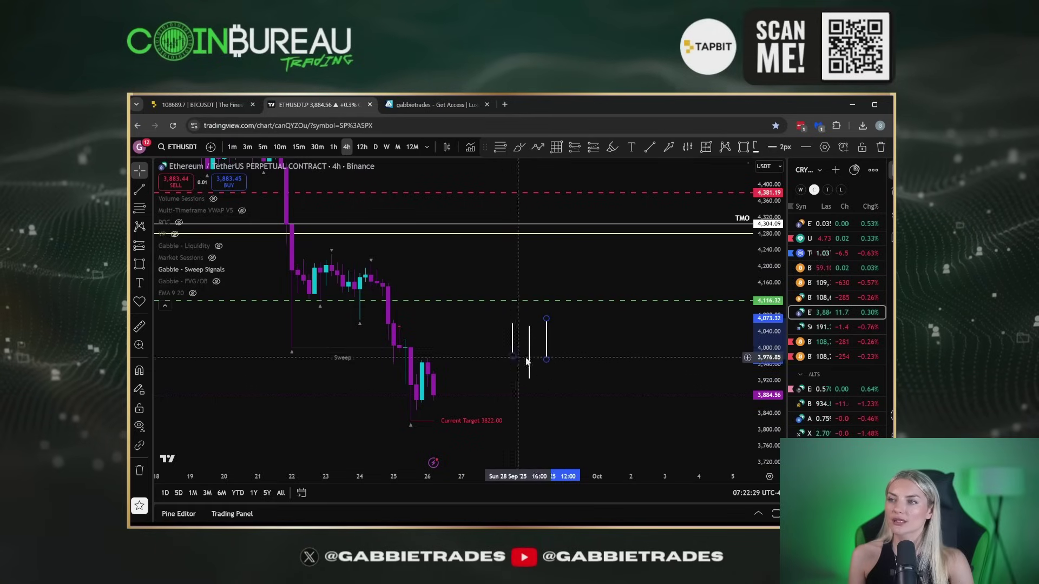
- Add two shorter, higher vertical trend lines flanking the group, at 28 September from about 4,095 to 4,031 and 30 September from about 4,112 to 4,042
{"action": "left_click", "coordinate": [649, 149]}
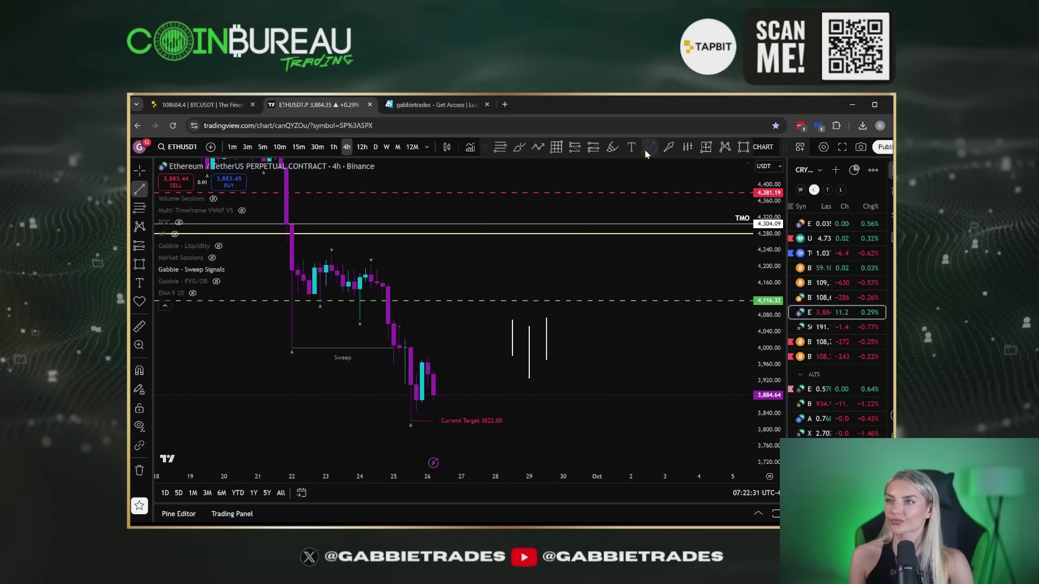
{"action": "left_click", "coordinate": [495, 310]}
{"action": "left_click", "coordinate": [495, 335]}
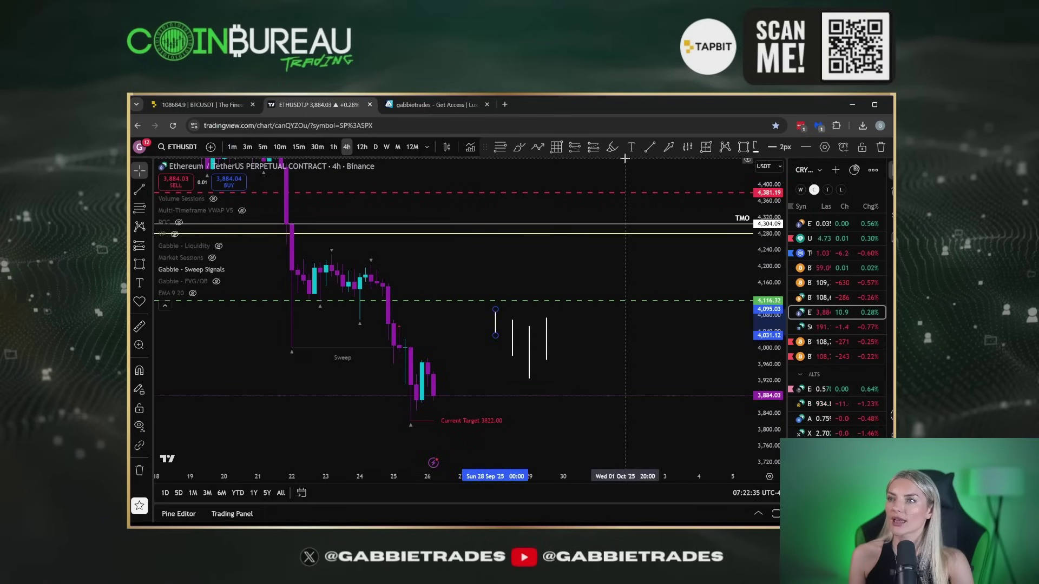
{"action": "left_click", "coordinate": [649, 150]}
{"action": "left_click", "coordinate": [568, 302]}
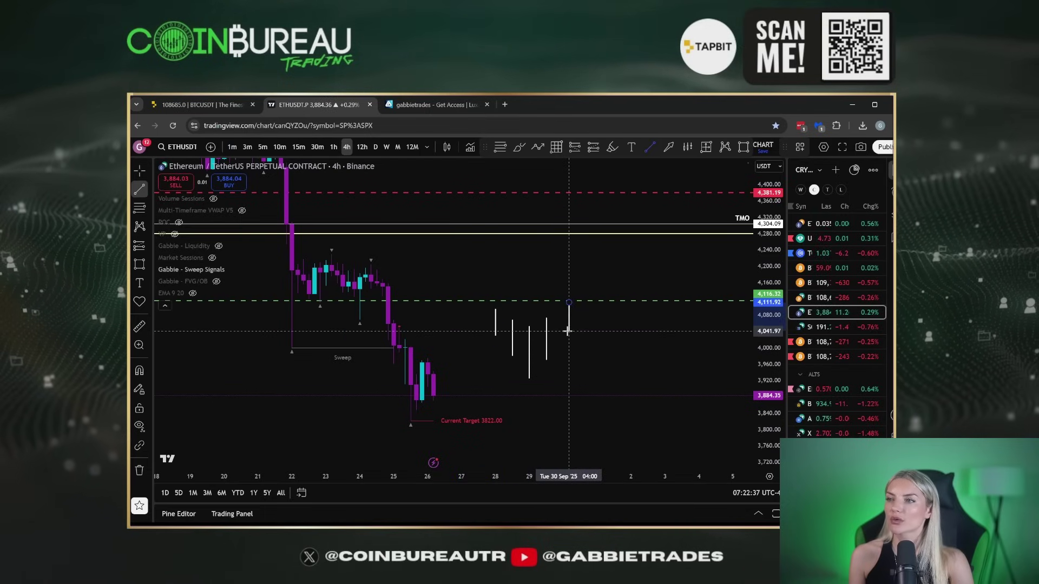
{"action": "left_click", "coordinate": [569, 331]}
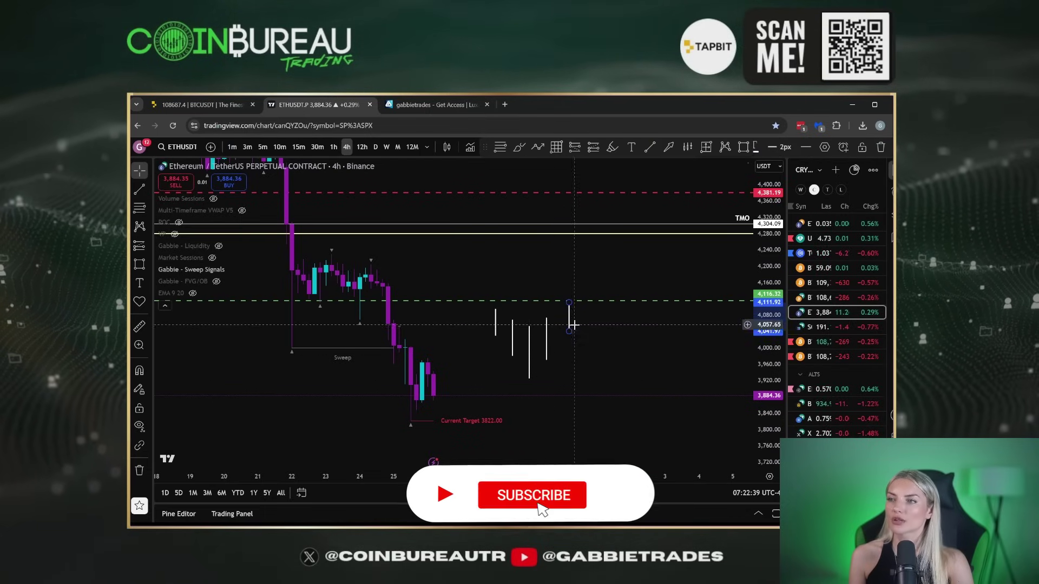
- With the Brush, circle the tip of the longest vertical line and mark the Sweep line, its sweeping candle and the Current Target low
{"action": "mouse_move", "coordinate": [165, 203]}
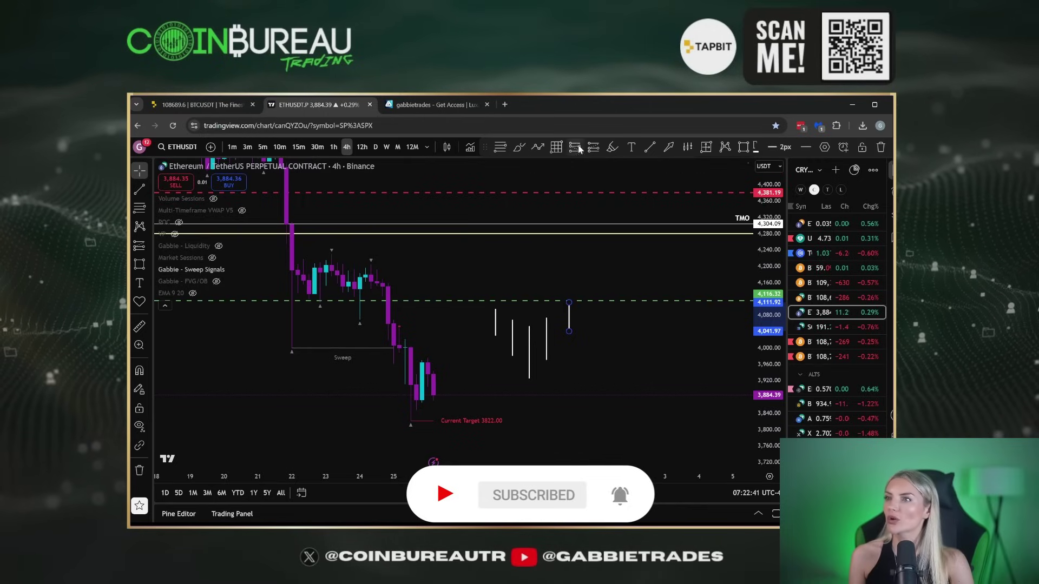
{"action": "left_click", "coordinate": [519, 147]}
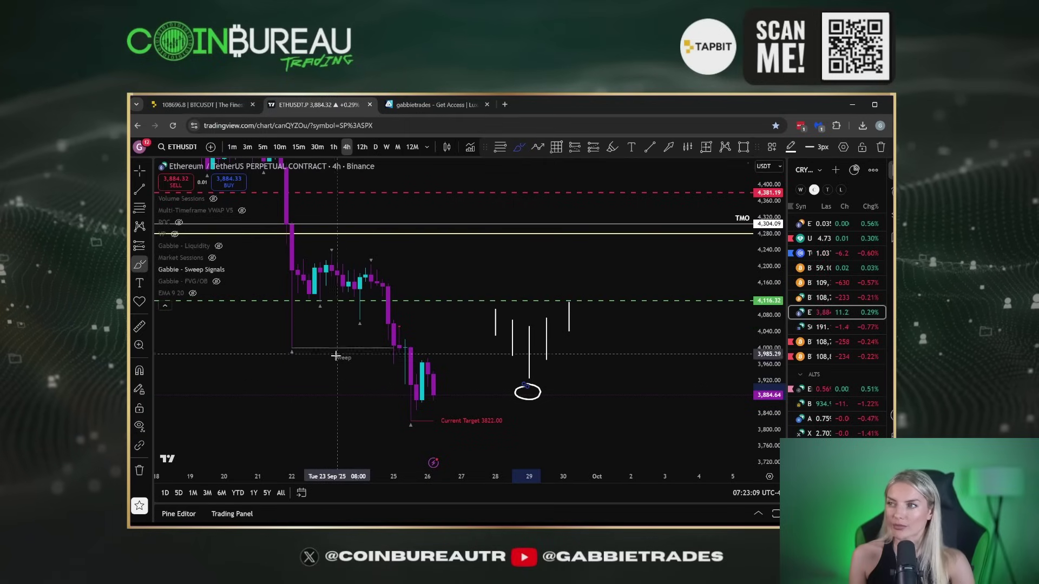
{"action": "mouse_move", "coordinate": [274, 351]}
{"action": "left_mouse_down"}
{"action": "mouse_move", "coordinate": [319, 361]}
{"action": "mouse_move", "coordinate": [394, 347]}
{"action": "mouse_move", "coordinate": [398, 358]}
{"action": "left_mouse_up"}
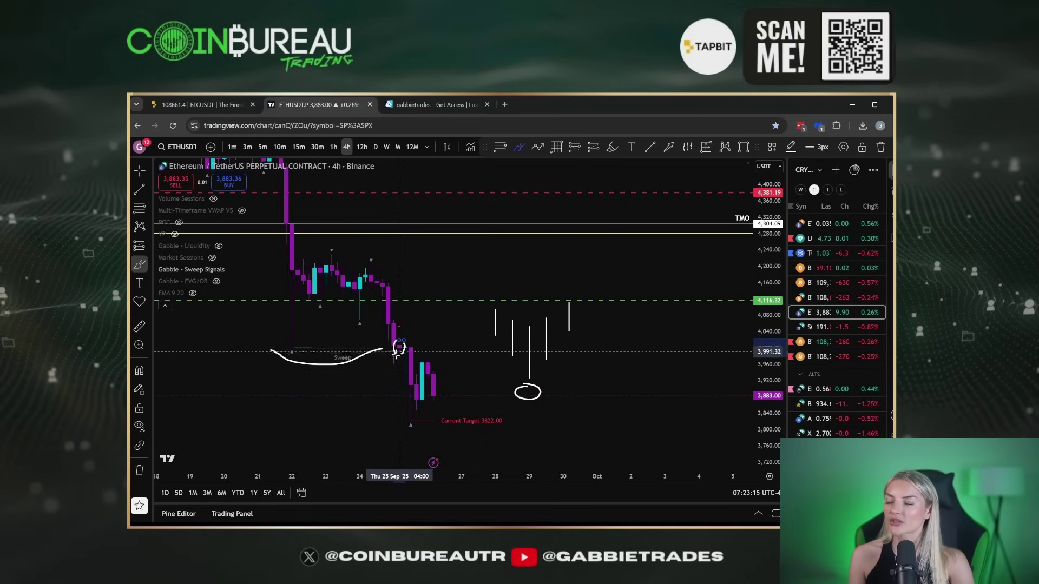
{"action": "scroll", "coordinate": [411, 367], "scroll_direction": "down", "scroll_amount": 2}
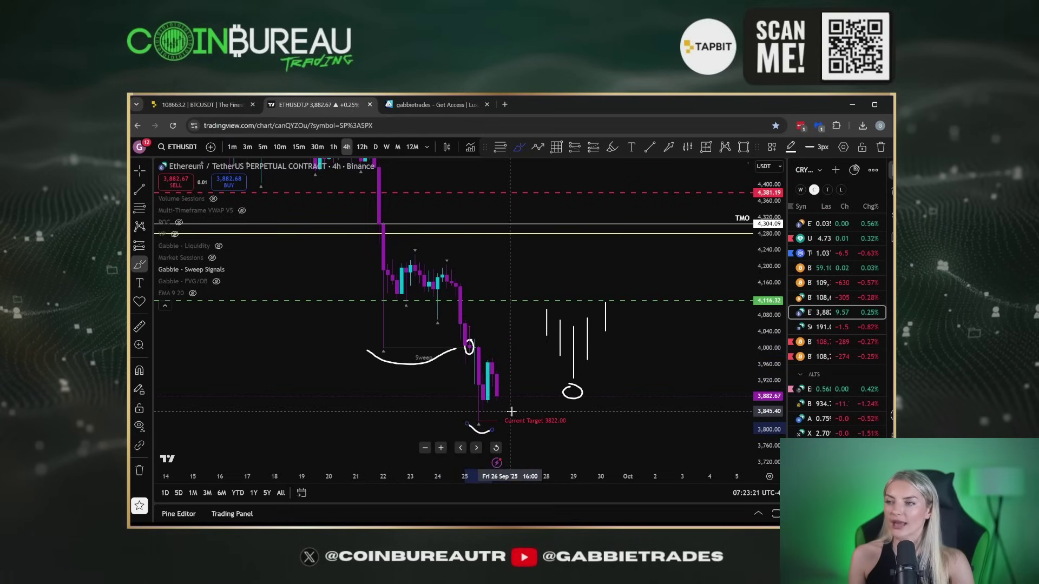
- Brush a curve under the early-August pullback low, just above the DS level and below the BUY BB zone
{"action": "scroll", "coordinate": [490, 429], "scroll_direction": "down", "scroll_amount": 2}
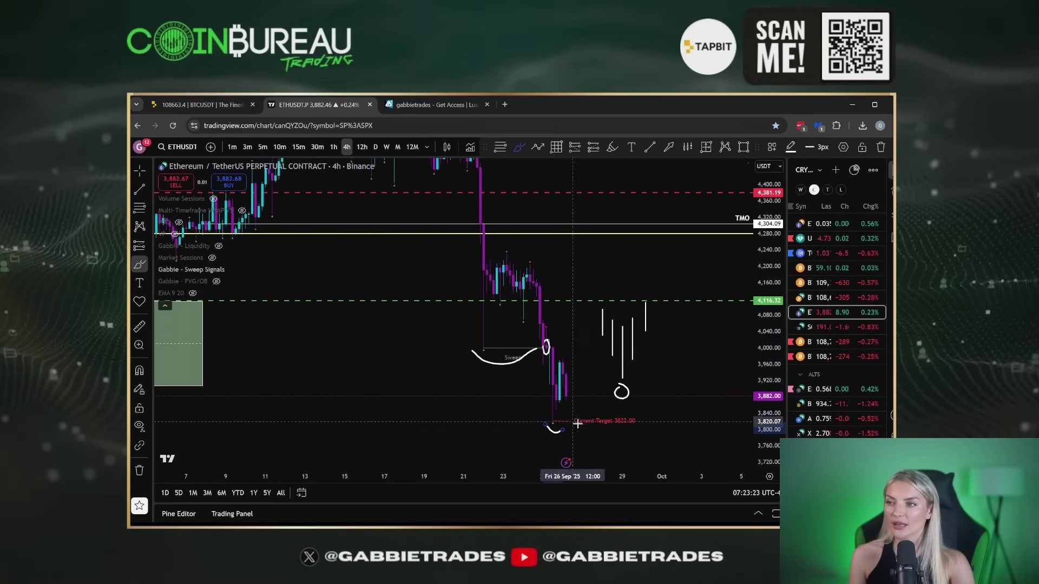
{"action": "scroll", "coordinate": [542, 405], "scroll_direction": "down", "scroll_amount": 3}
{"action": "scroll", "coordinate": [542, 404], "scroll_direction": "down", "scroll_amount": 3}
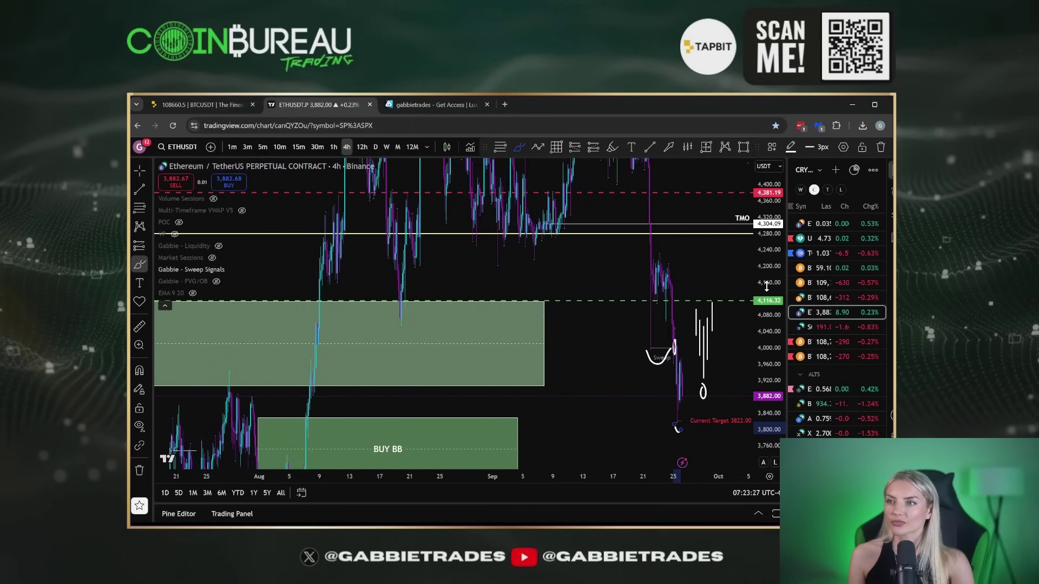
{"action": "left_click_drag", "start_coordinate": [766, 287], "coordinate": [766, 338]}
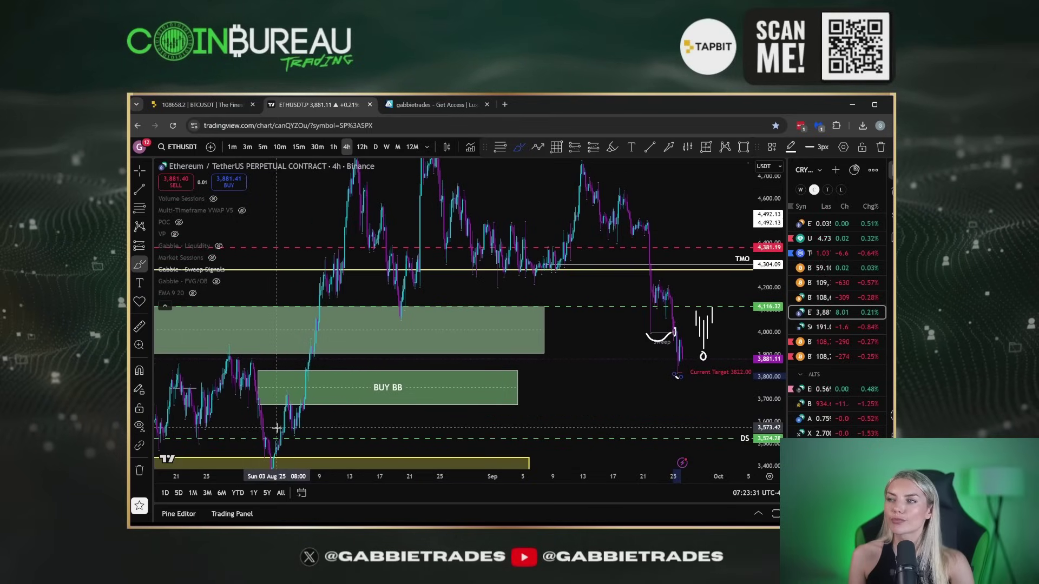
{"action": "mouse_move", "coordinate": [277, 428]}
{"action": "left_mouse_down"}
{"action": "mouse_move", "coordinate": [305, 437]}
{"action": "mouse_move", "coordinate": [333, 428]}
{"action": "left_mouse_up"}
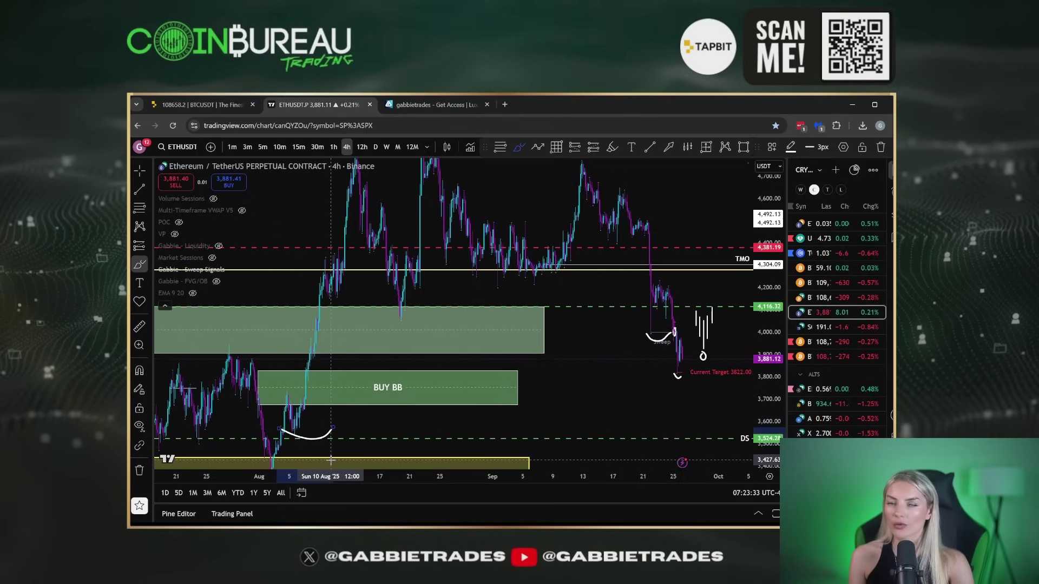
- Brush two left-pointing arrows, one below the Current Target 3822.00 label and one sloping down toward the DS level near 15 September
{"action": "scroll", "coordinate": [469, 325], "scroll_direction": "up", "scroll_amount": 3}
{"action": "scroll", "coordinate": [469, 325], "scroll_direction": "up", "scroll_amount": 4}
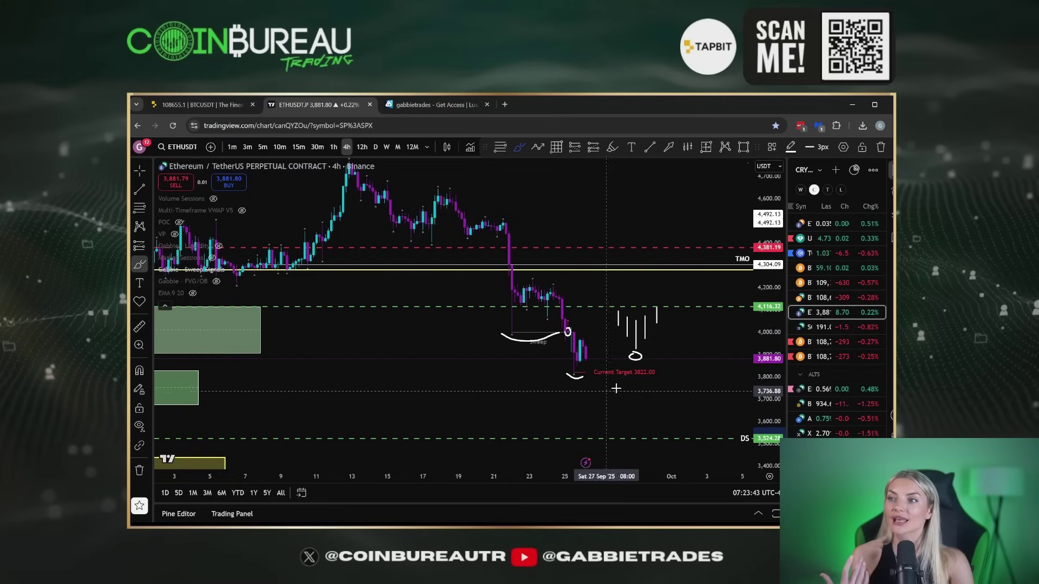
{"action": "left_click_drag", "start_coordinate": [690, 386], "coordinate": [630, 385]}
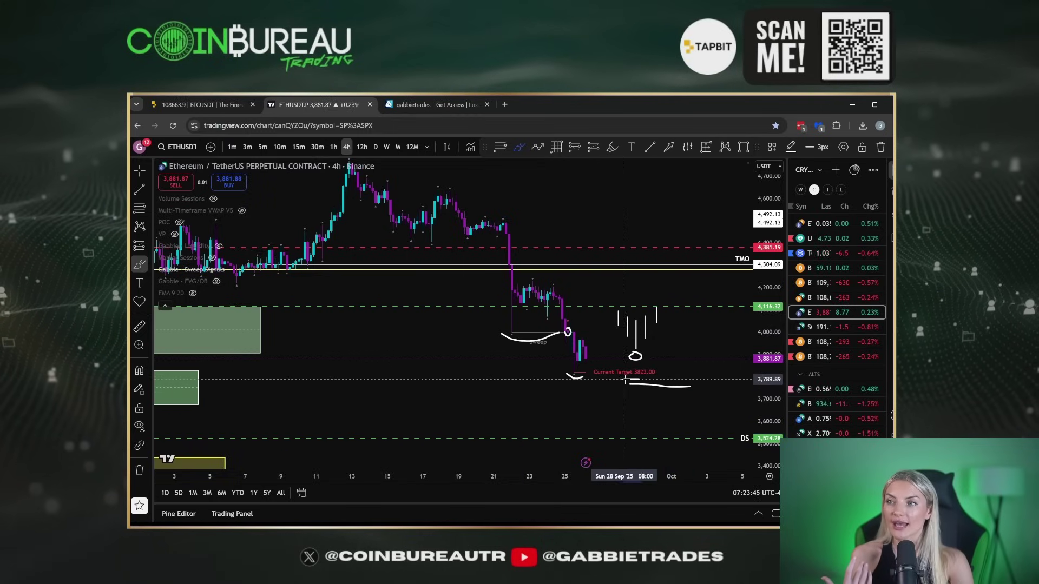
{"action": "mouse_move", "coordinate": [479, 401]}
{"action": "left_mouse_down"}
{"action": "mouse_move", "coordinate": [388, 427]}
{"action": "mouse_move", "coordinate": [392, 434]}
{"action": "left_mouse_up"}
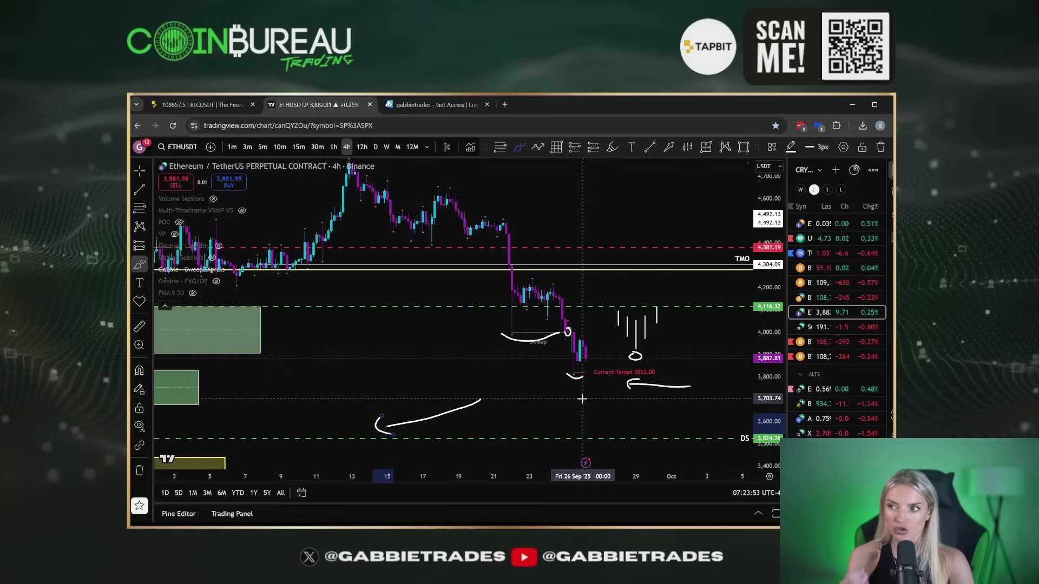
- Clear the brush strokes, arrows and vertical trend lines from the ETHUSDT chart and return to the cursor
{"action": "key", "text": "Delete"}
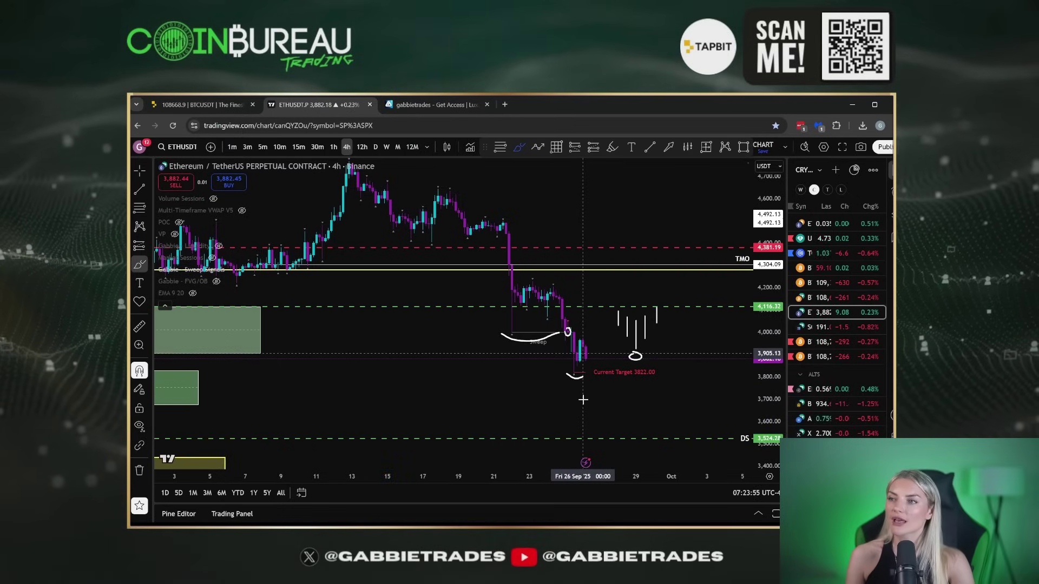
{"action": "key", "text": "ctrl+z"}
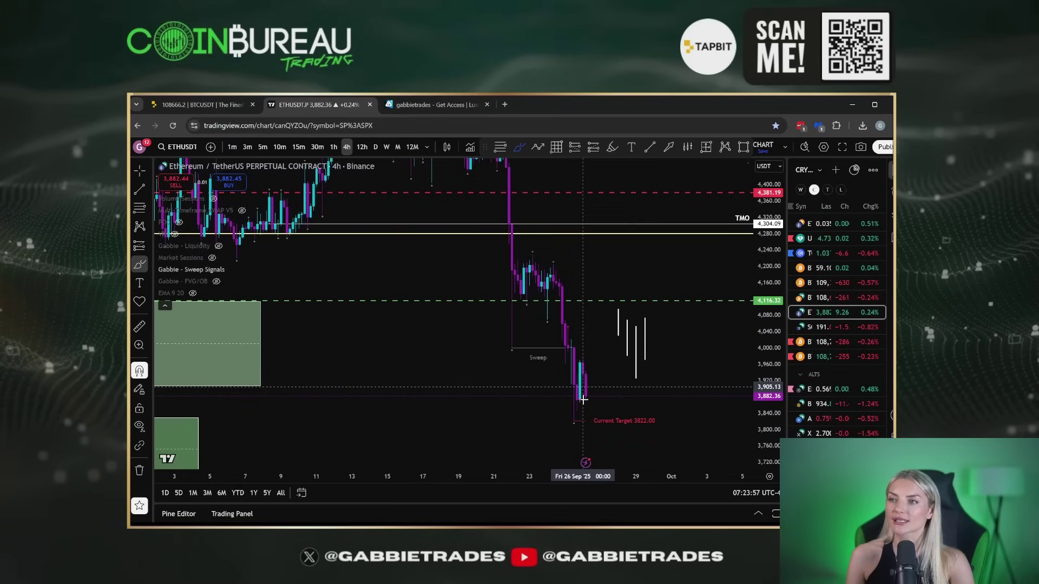
{"action": "left_click", "coordinate": [140, 179]}
- Hide the Gabbie - Sweep Signals indicator and show the Gabbie - Liquidity indicator on the ETHUSDT chart
{"action": "scroll", "coordinate": [476, 401], "scroll_direction": "up", "scroll_amount": 5}
{"action": "left_click_drag", "start_coordinate": [485, 382], "coordinate": [661, 345]}
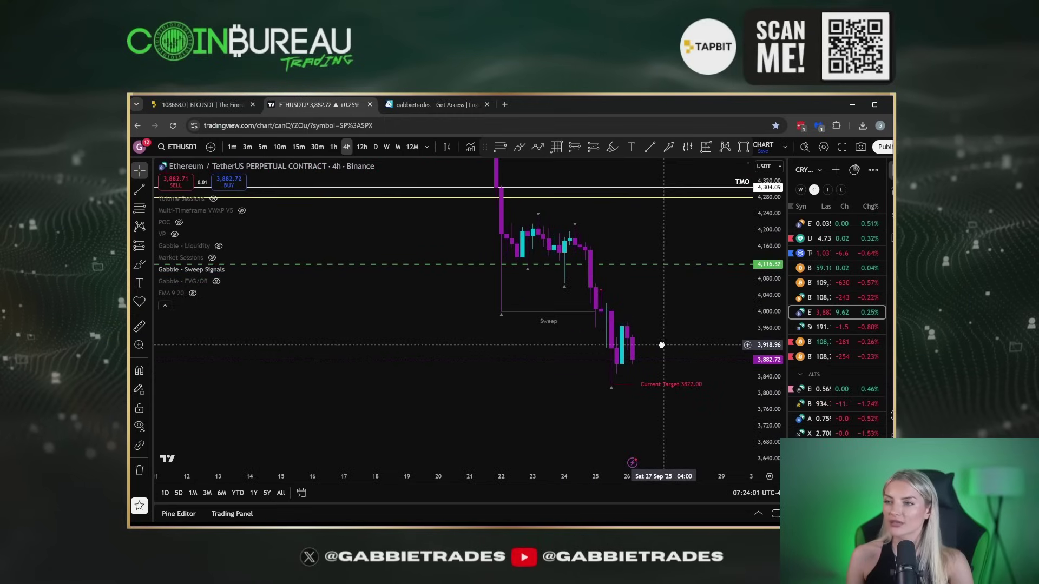
{"action": "scroll", "coordinate": [610, 401], "scroll_direction": "down", "scroll_amount": 3}
{"action": "scroll", "coordinate": [596, 417], "scroll_direction": "up", "scroll_amount": 5}
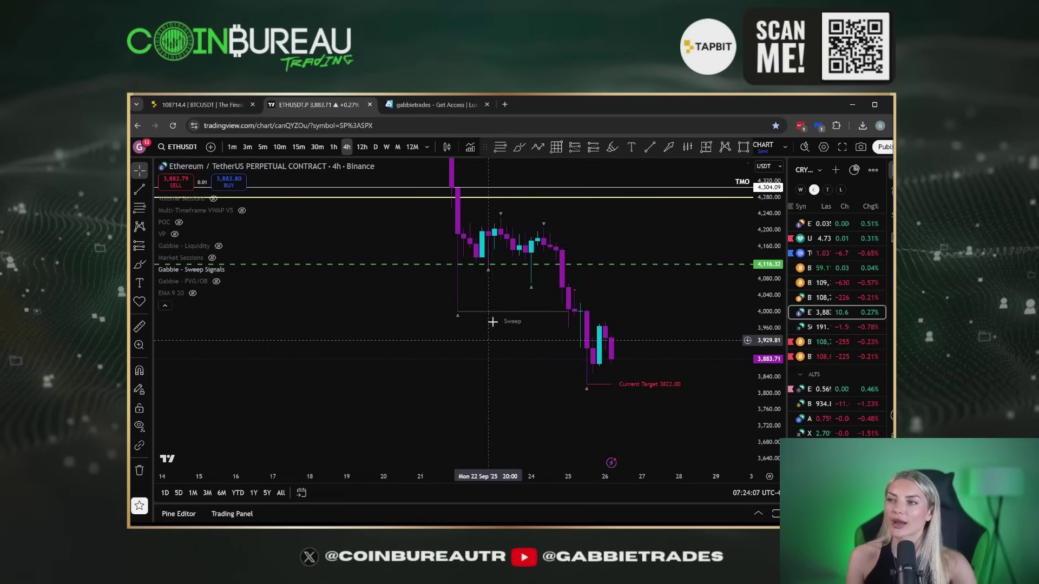
{"action": "scroll", "coordinate": [535, 322], "scroll_direction": "up", "scroll_amount": 2}
{"action": "left_click_drag", "start_coordinate": [661, 324], "coordinate": [640, 316]}
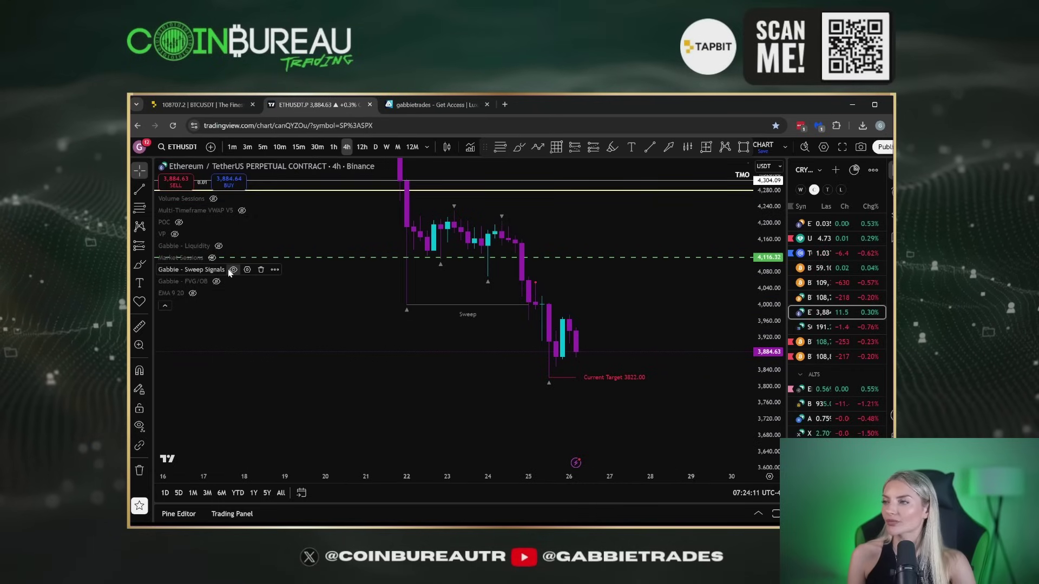
{"action": "left_click", "coordinate": [230, 269]}
{"action": "left_click", "coordinate": [219, 246]}
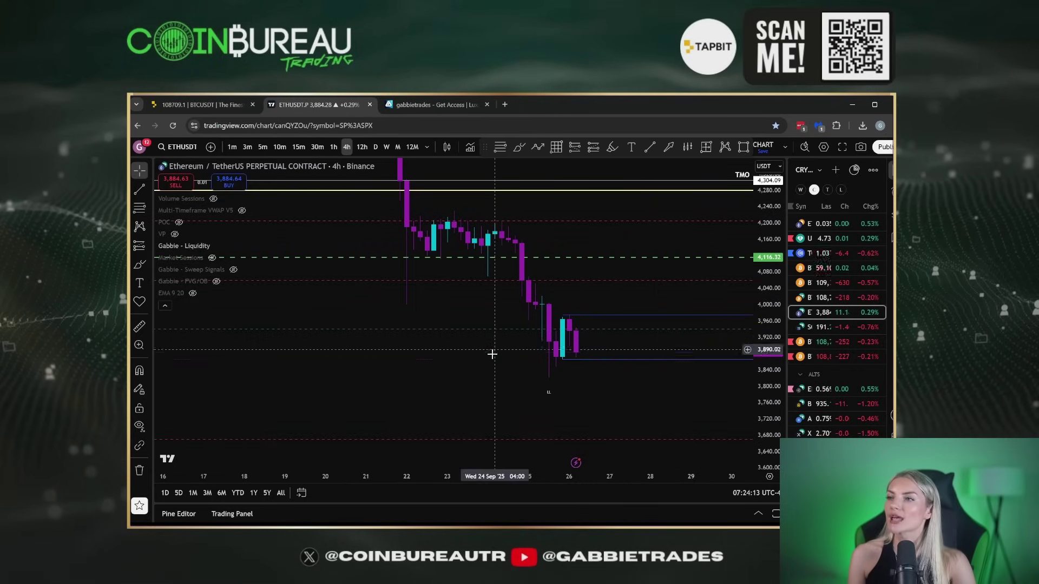
- Examine the liquidity lines, blue triangle patterns and $$$ levels across August and September on the ETHUSDT 4h chart
{"action": "scroll", "coordinate": [491, 353], "scroll_direction": "down", "scroll_amount": 5}
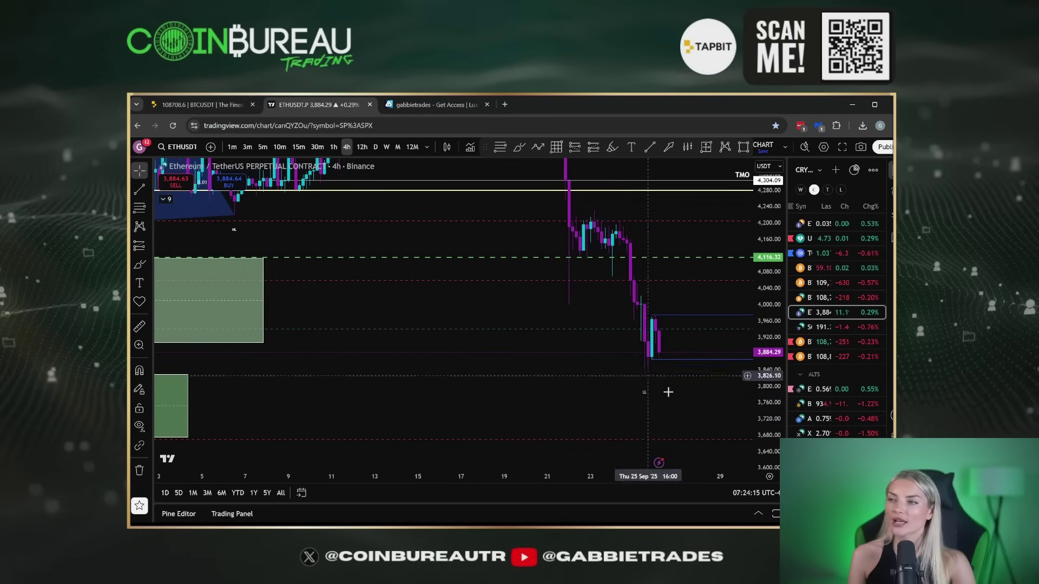
{"action": "scroll", "coordinate": [593, 394], "scroll_direction": "down", "scroll_amount": 3}
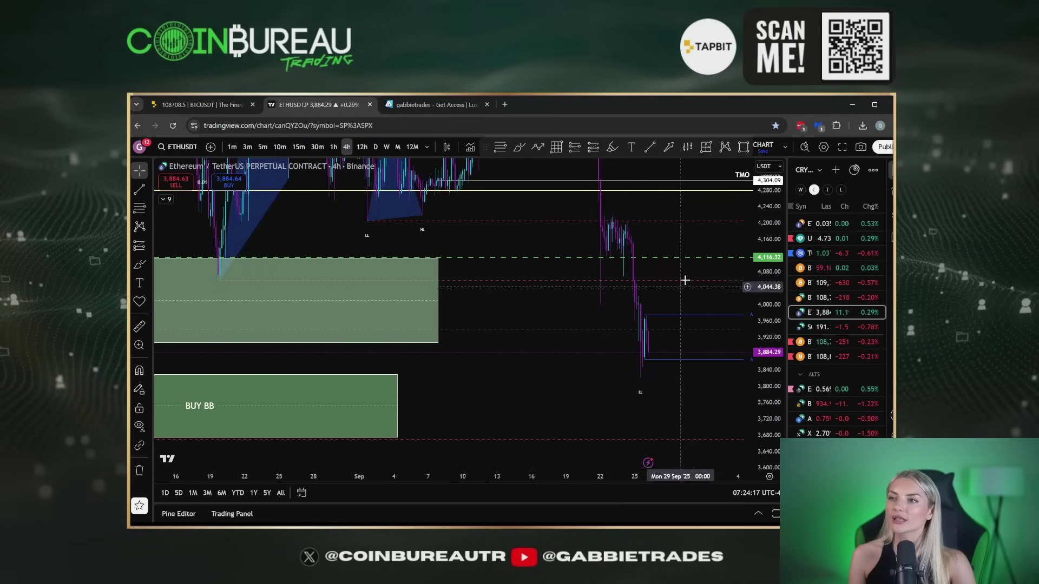
{"action": "left_click_drag", "start_coordinate": [679, 250], "coordinate": [659, 376]}
{"action": "scroll", "coordinate": [682, 370], "scroll_direction": "down", "scroll_amount": 2}
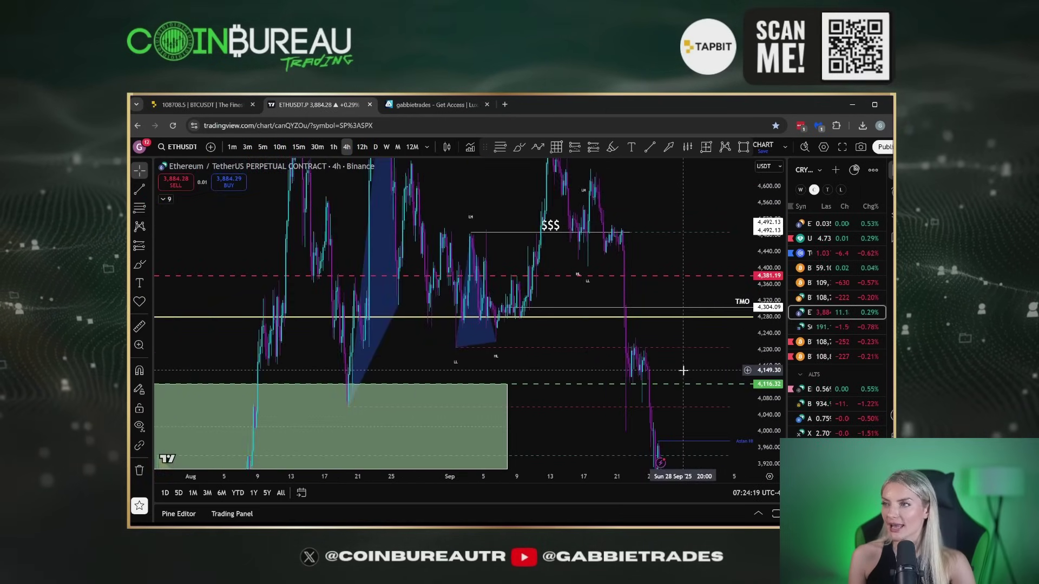
{"action": "left_click_drag", "start_coordinate": [772, 235], "coordinate": [769, 368]}
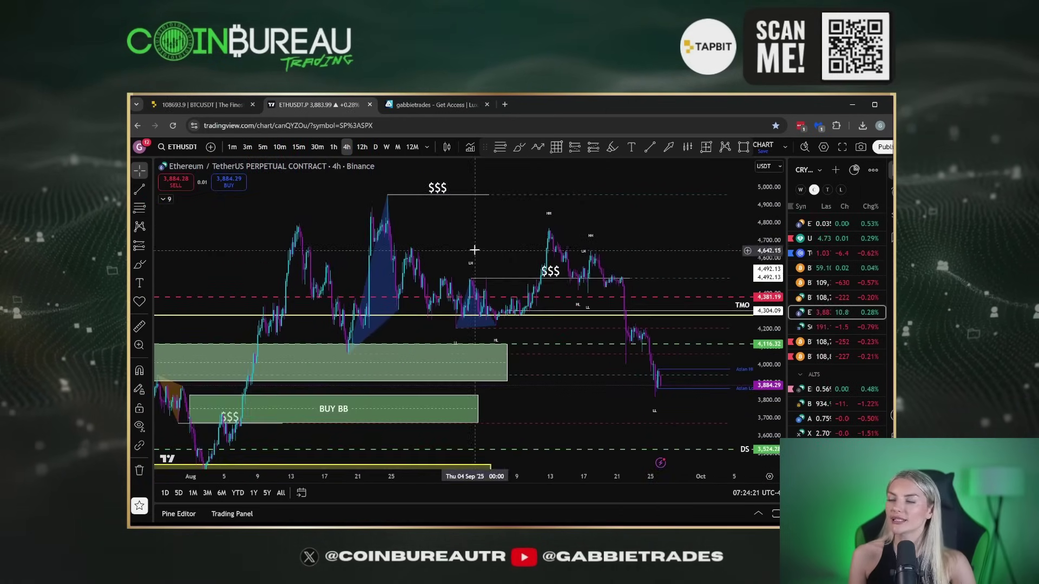
{"action": "left_click_drag", "start_coordinate": [474, 250], "coordinate": [596, 294]}
{"action": "scroll", "coordinate": [587, 290], "scroll_direction": "up", "scroll_amount": 3}
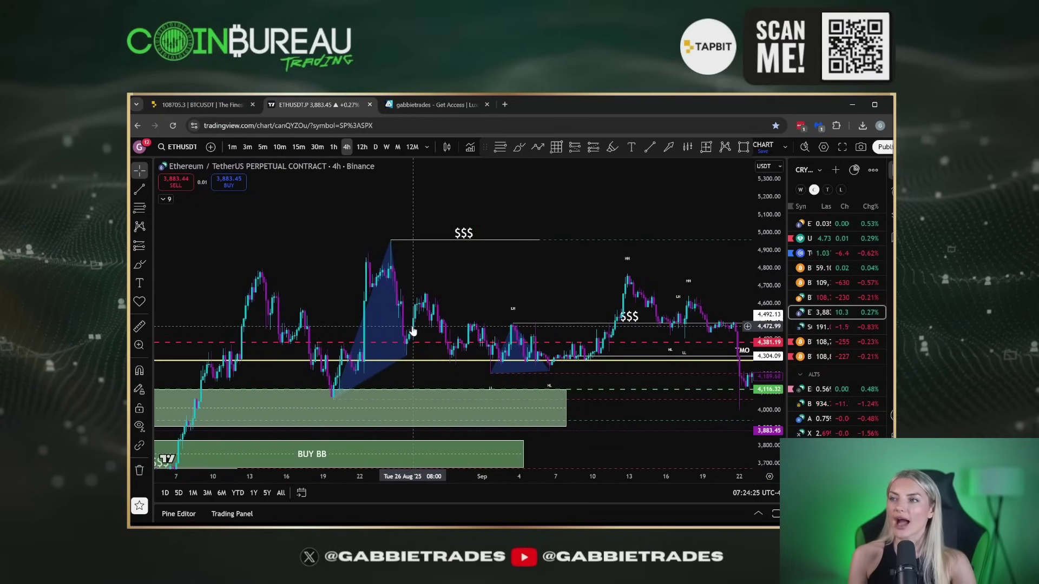
{"action": "scroll", "coordinate": [541, 311], "scroll_direction": "down", "scroll_amount": 3}
{"action": "left_click_drag", "start_coordinate": [577, 302], "coordinate": [462, 276]}
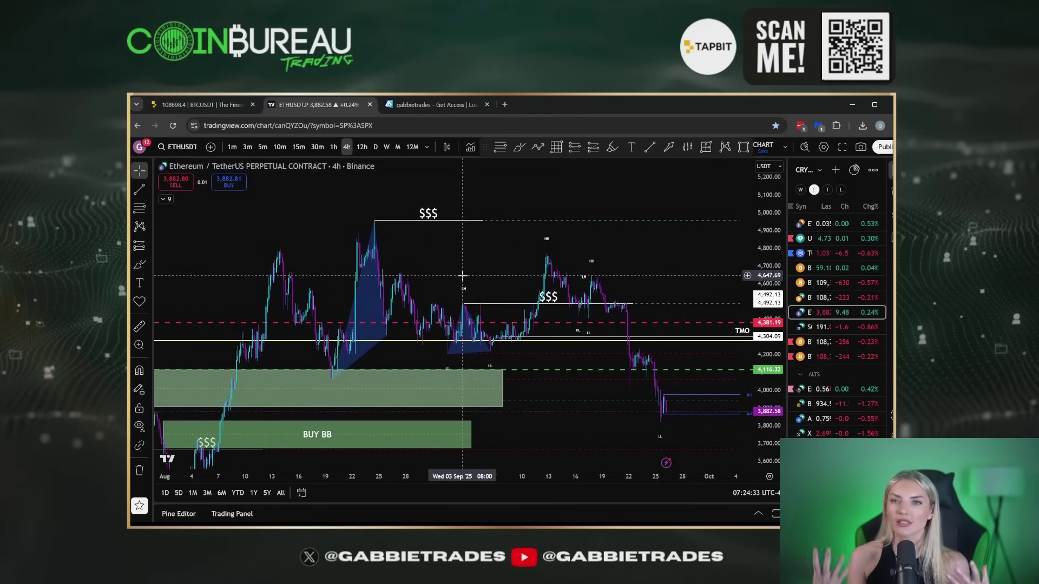
- Circle the $$$ label beside the late-August high with the Brush and undo the stroke
{"action": "left_click", "coordinate": [139, 264]}
{"action": "mouse_move", "coordinate": [477, 216]}
{"action": "left_mouse_down"}
{"action": "mouse_move", "coordinate": [455, 198]}
{"action": "mouse_move", "coordinate": [413, 227]}
{"action": "mouse_move", "coordinate": [475, 220]}
{"action": "left_mouse_up"}
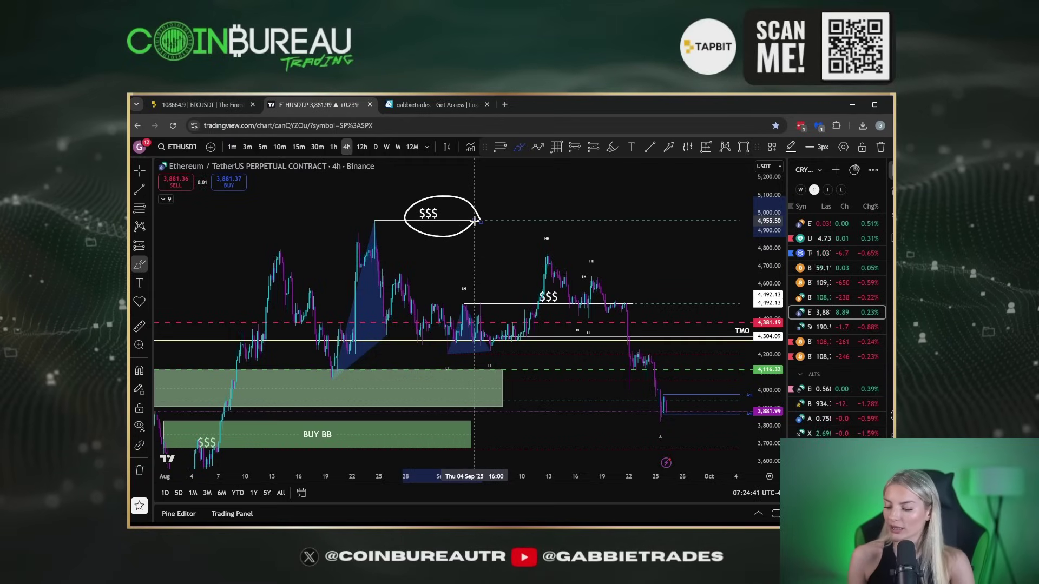
{"action": "key", "text": "ctrl+z"}
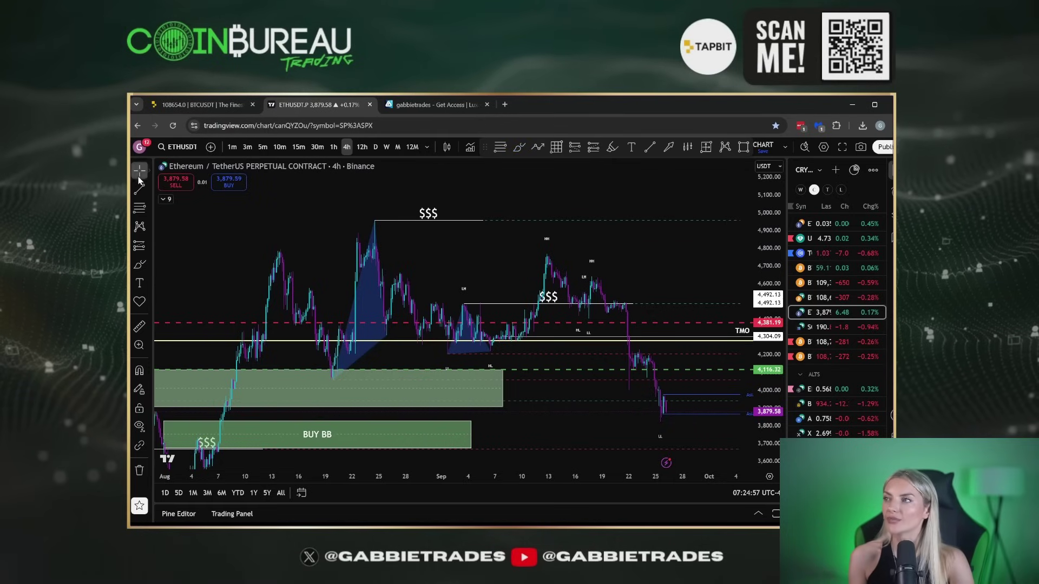
- Inspect the large blue triangle pattern and the $$$ liquidity line extending from its late-August peak
{"action": "scroll", "coordinate": [535, 271], "scroll_direction": "down", "scroll_amount": 5}
{"action": "scroll", "coordinate": [270, 286], "scroll_direction": "up", "scroll_amount": 4}
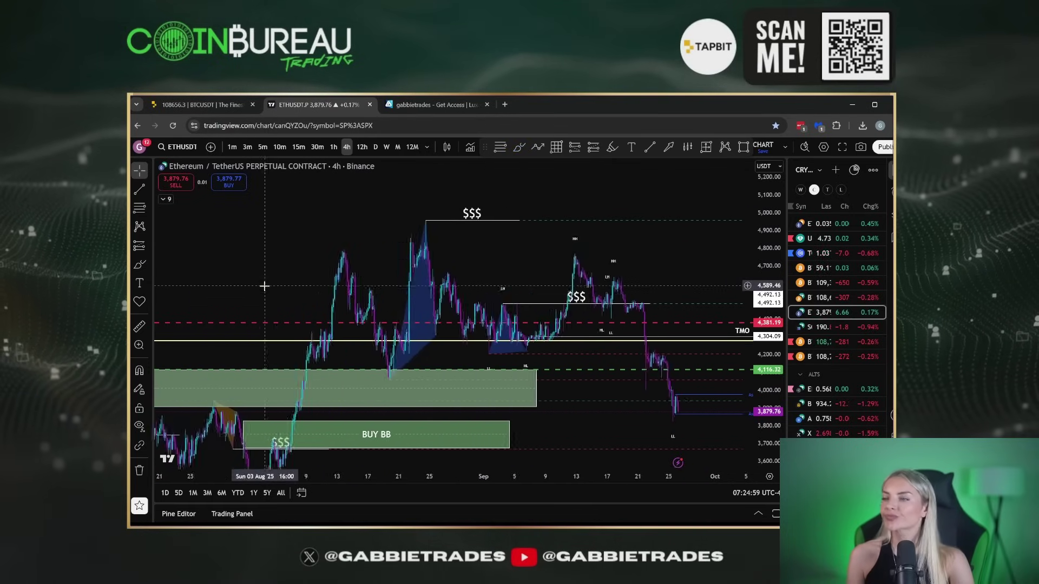
{"action": "scroll", "coordinate": [264, 286], "scroll_direction": "up", "scroll_amount": 2}
{"action": "left_click_drag", "start_coordinate": [419, 272], "coordinate": [623, 273]}
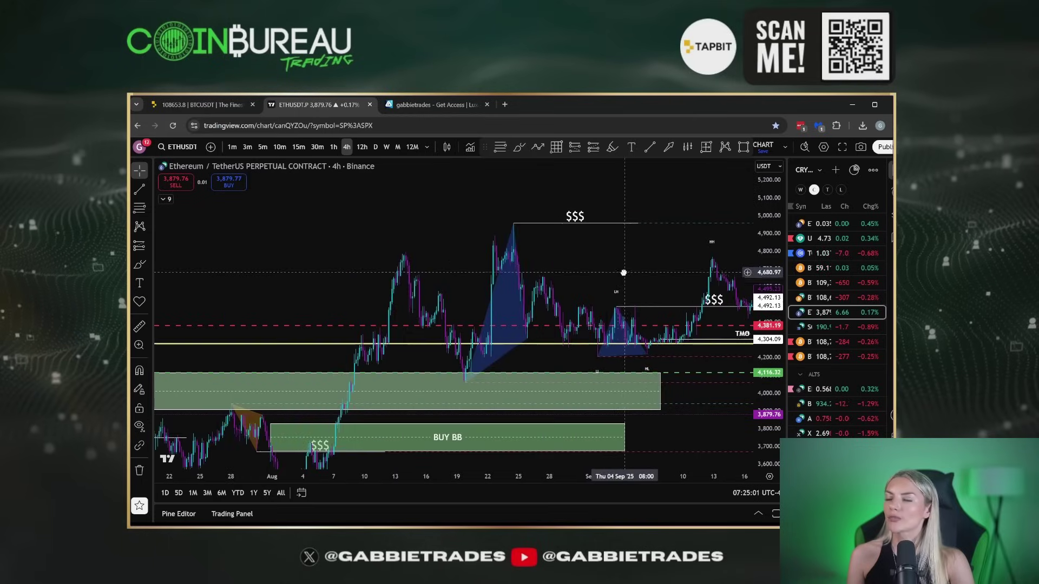
{"action": "scroll", "coordinate": [622, 270], "scroll_direction": "up", "scroll_amount": 2}
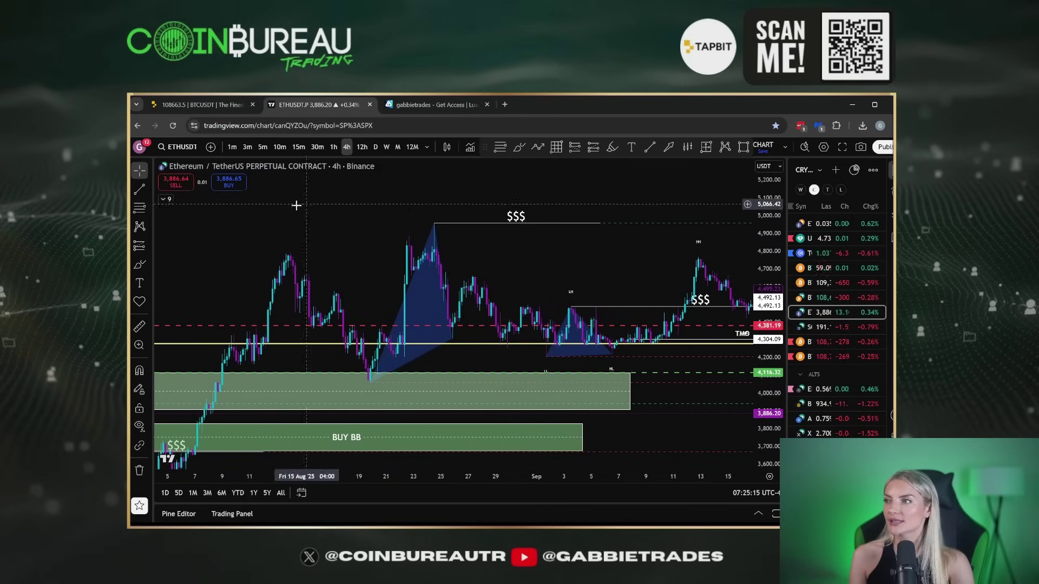
{"action": "scroll", "coordinate": [418, 239], "scroll_direction": "up", "scroll_amount": 3}
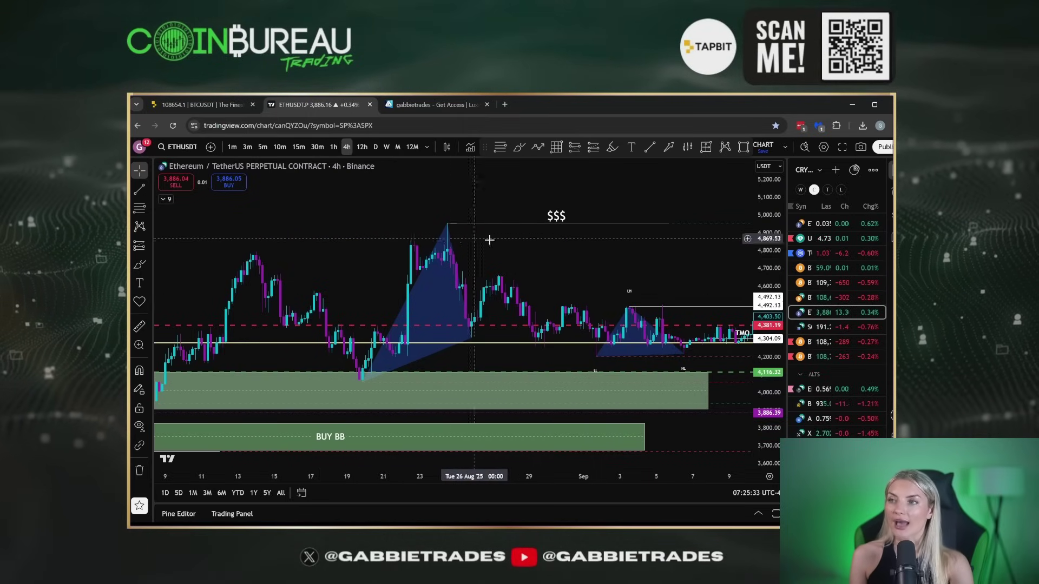
- Compare the orange late-July pattern and its $$$ level above the DS lines with the August and September patterns
{"action": "scroll", "coordinate": [488, 252], "scroll_direction": "down", "scroll_amount": 5}
{"action": "left_click_drag", "start_coordinate": [347, 286], "coordinate": [543, 189]}
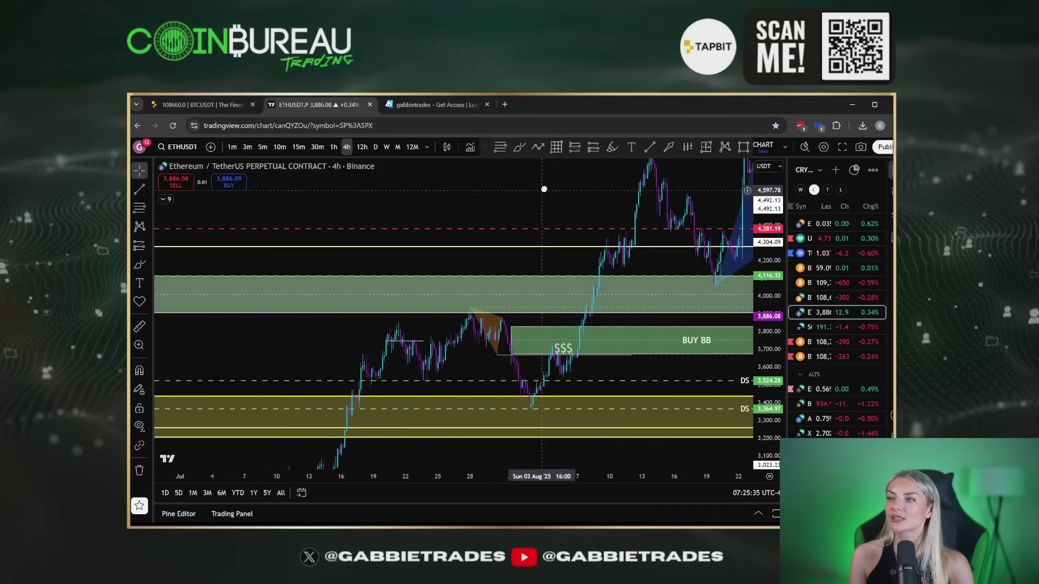
{"action": "scroll", "coordinate": [544, 188], "scroll_direction": "up", "scroll_amount": 3}
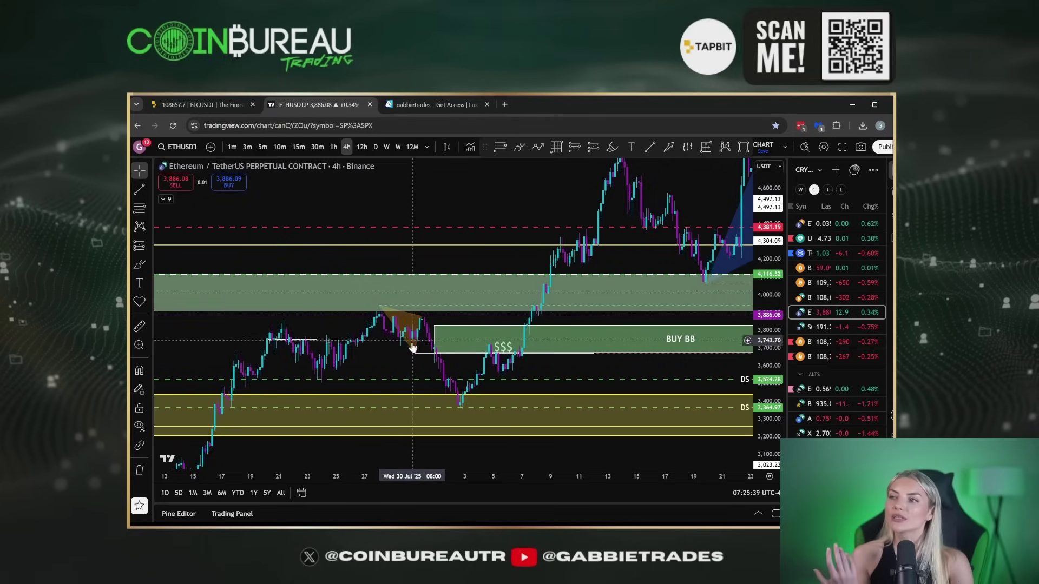
{"action": "scroll", "coordinate": [464, 280], "scroll_direction": "down", "scroll_amount": 2}
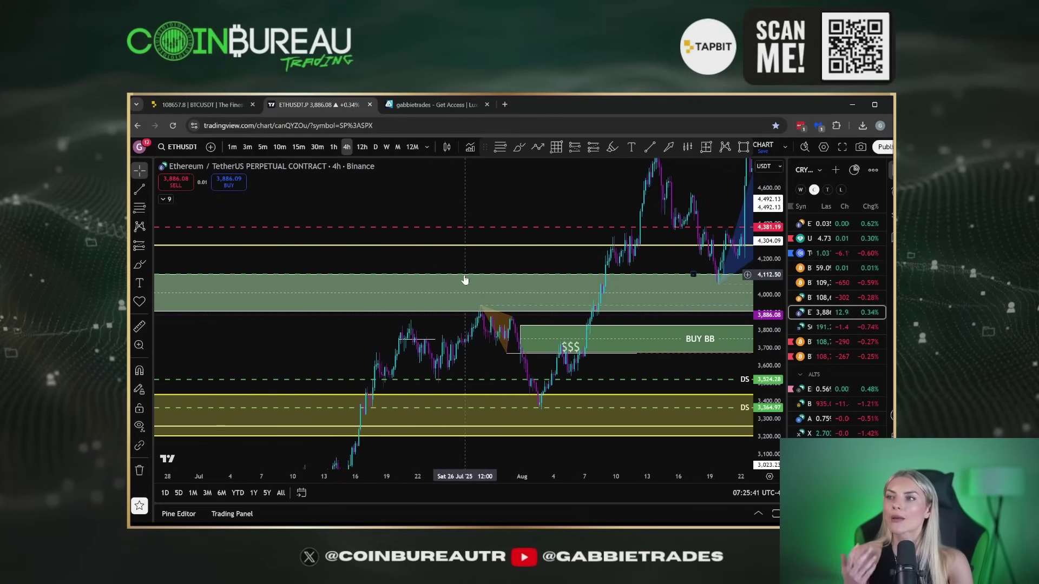
{"action": "left_click_drag", "start_coordinate": [464, 280], "coordinate": [230, 276]}
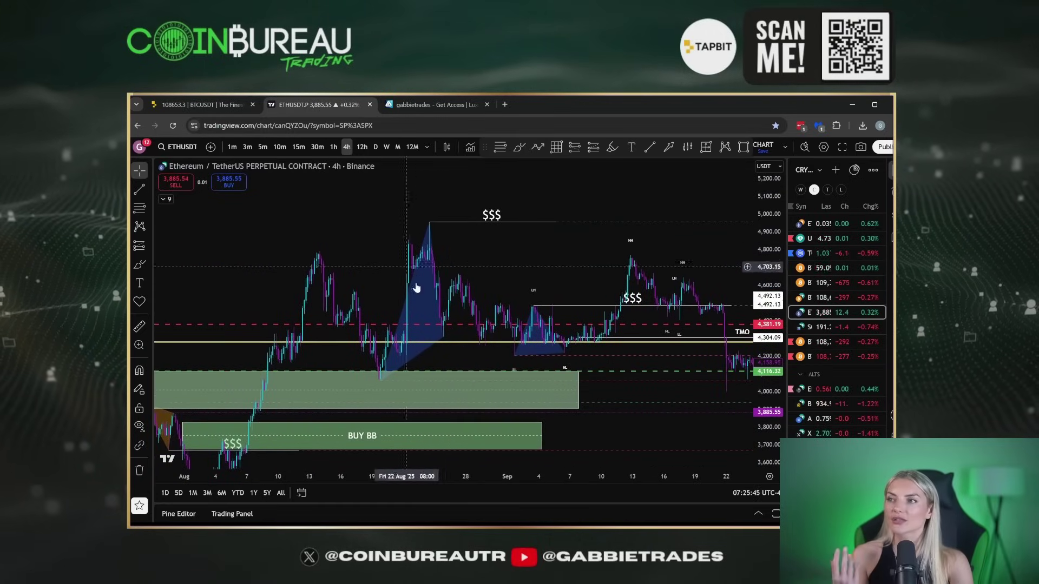
{"action": "scroll", "coordinate": [625, 254], "scroll_direction": "down", "scroll_amount": 1}
{"action": "left_click_drag", "start_coordinate": [581, 241], "coordinate": [483, 229]}
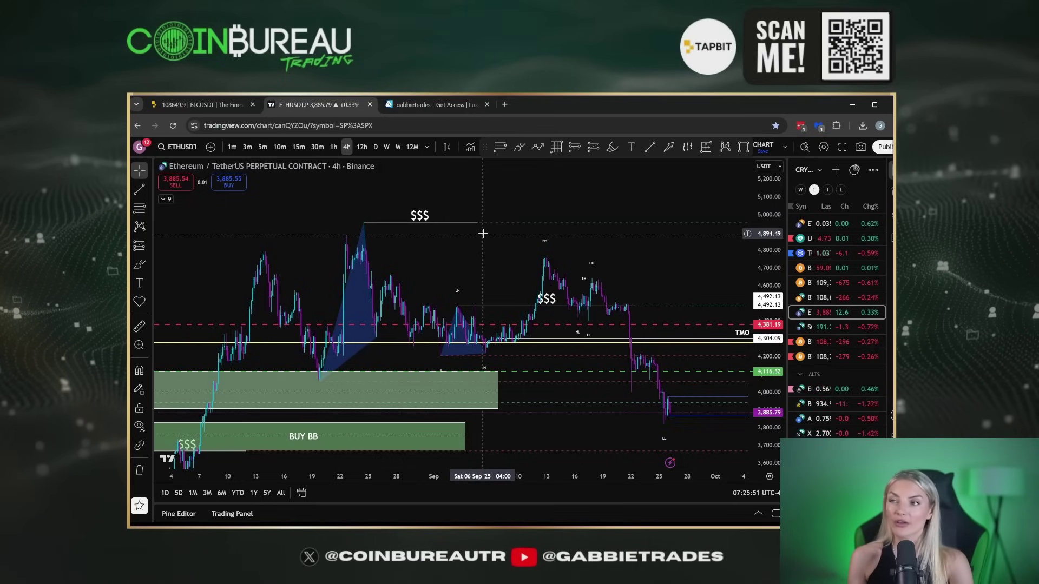
{"action": "left_click_drag", "start_coordinate": [459, 264], "coordinate": [413, 252]}
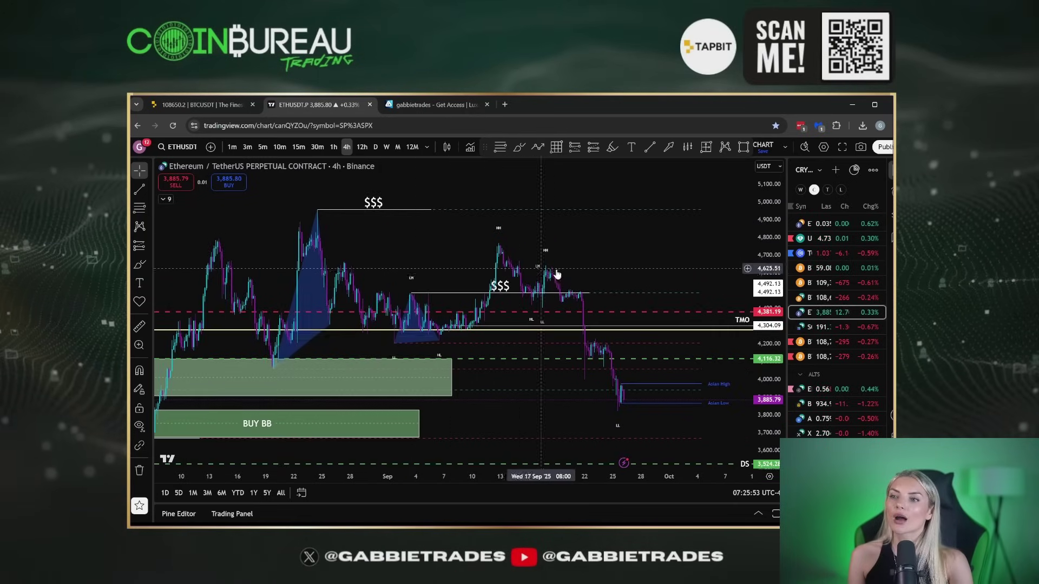
- Open the ADAUSDT perpetual chart from the ALTS watchlist and set it to the weekly timeframe
{"action": "left_click", "coordinate": [833, 417]}
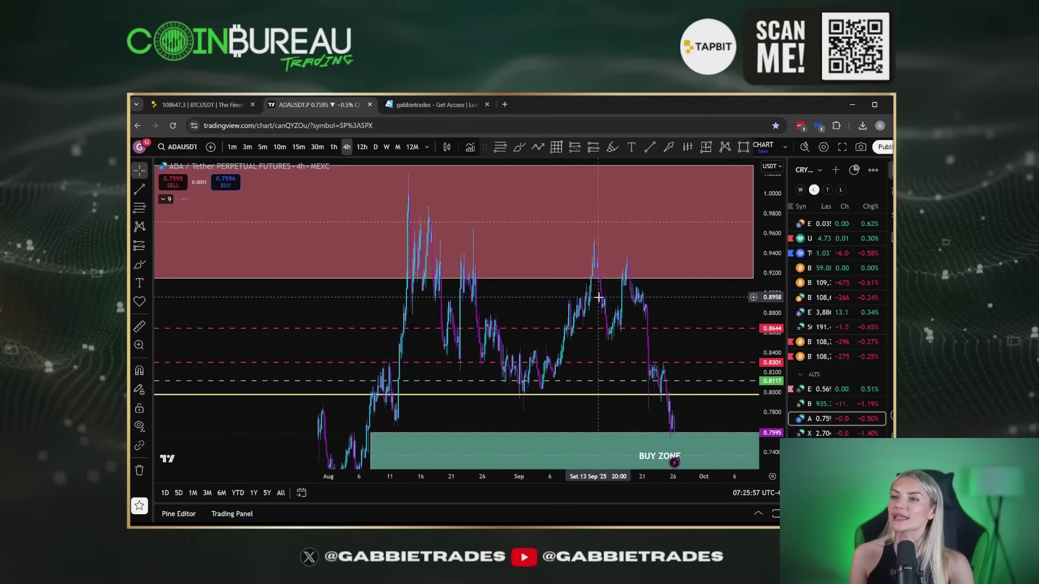
{"action": "scroll", "coordinate": [599, 297], "scroll_direction": "up", "scroll_amount": 3}
{"action": "left_click", "coordinate": [386, 146]}
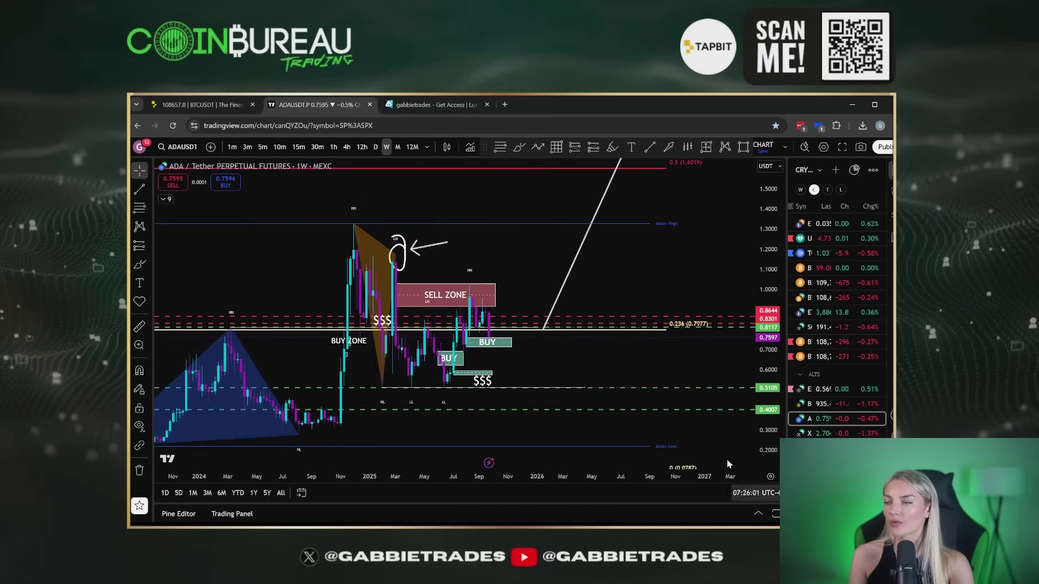
{"action": "scroll", "coordinate": [656, 286], "scroll_direction": "down", "scroll_amount": 3}
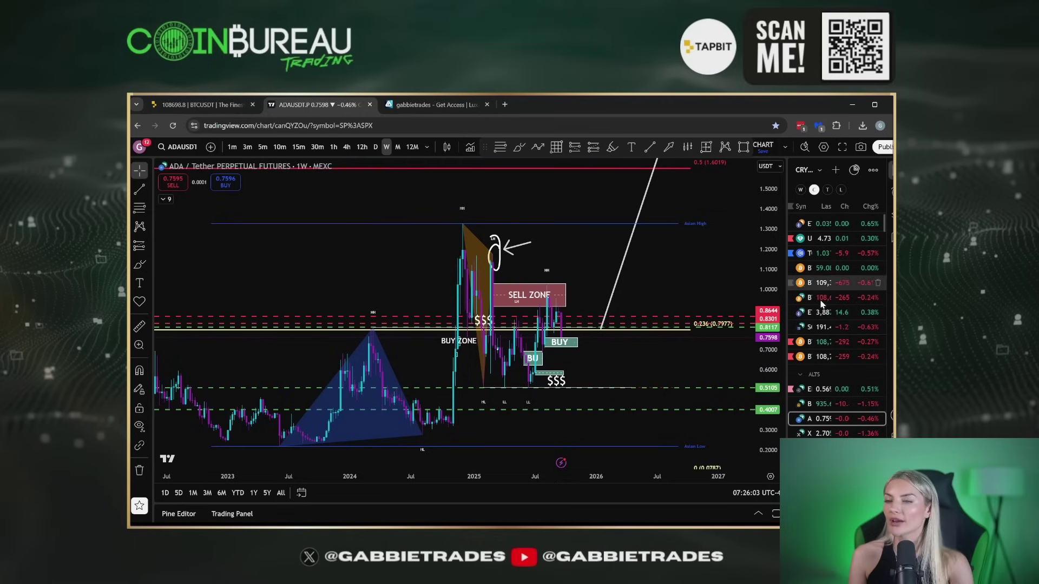
- Search for AVAX, locate Binance's AVAXUSDT.P in the watchlist and open its chart
{"action": "left_click", "coordinate": [836, 170]}
{"action": "type", "text": "AVAX"}
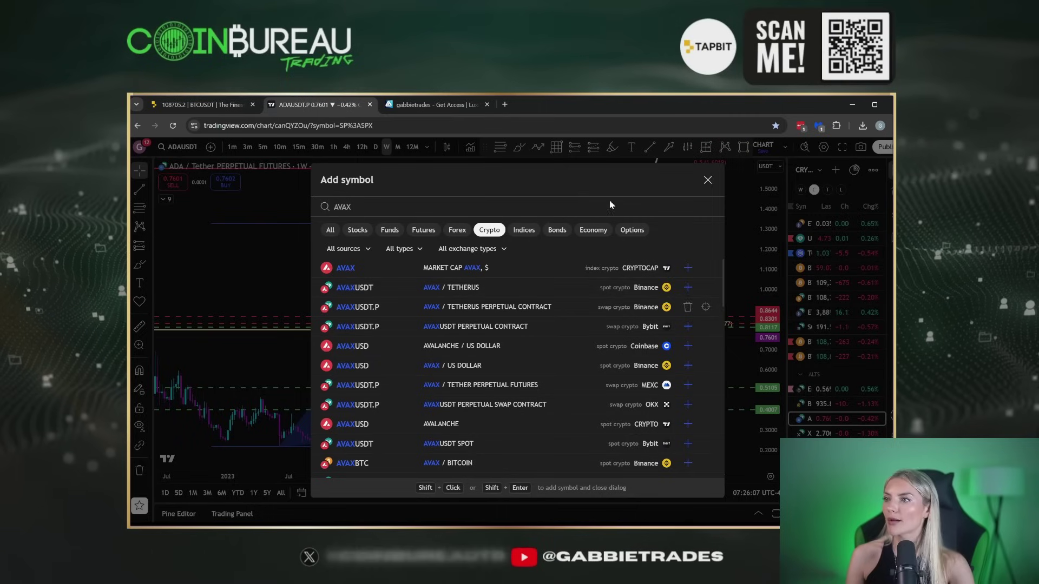
{"action": "left_click", "coordinate": [706, 306]}
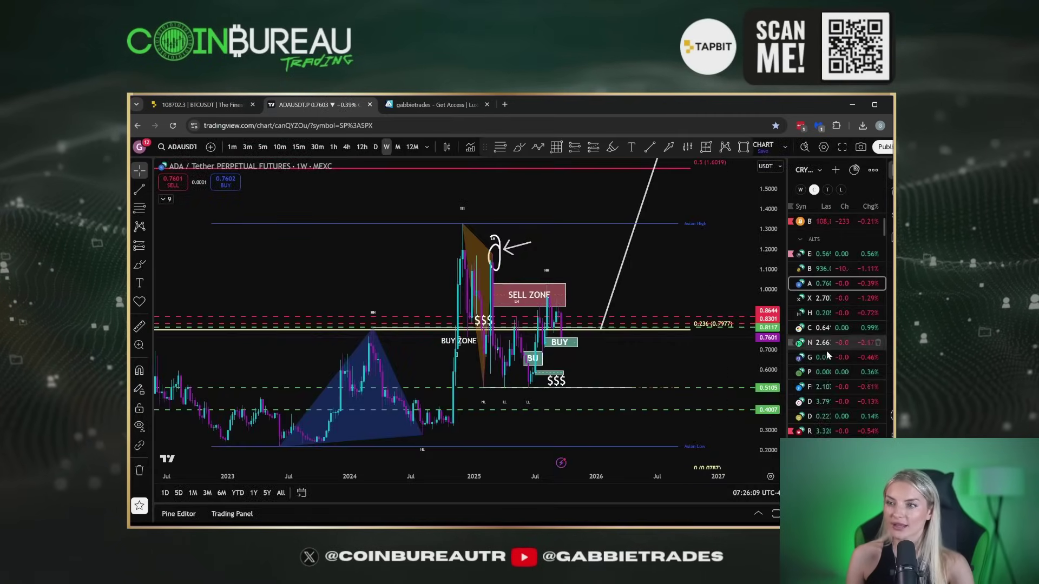
{"action": "left_click", "coordinate": [828, 446]}
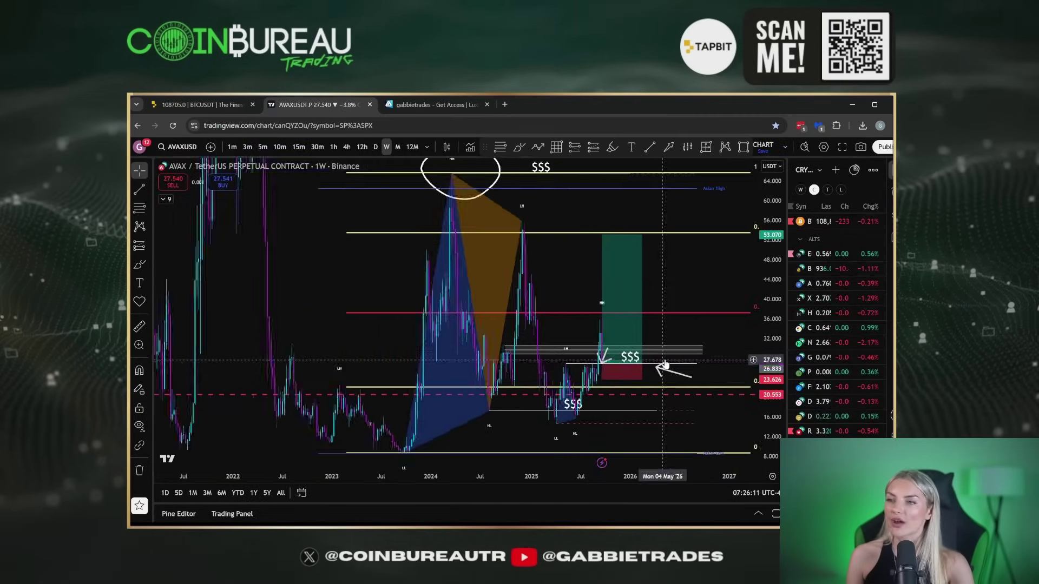
- Delete the brushed ellipse around the early-2024 high on the AVAXUSDT weekly chart
{"action": "left_click_drag", "start_coordinate": [775, 254], "coordinate": [768, 347]}
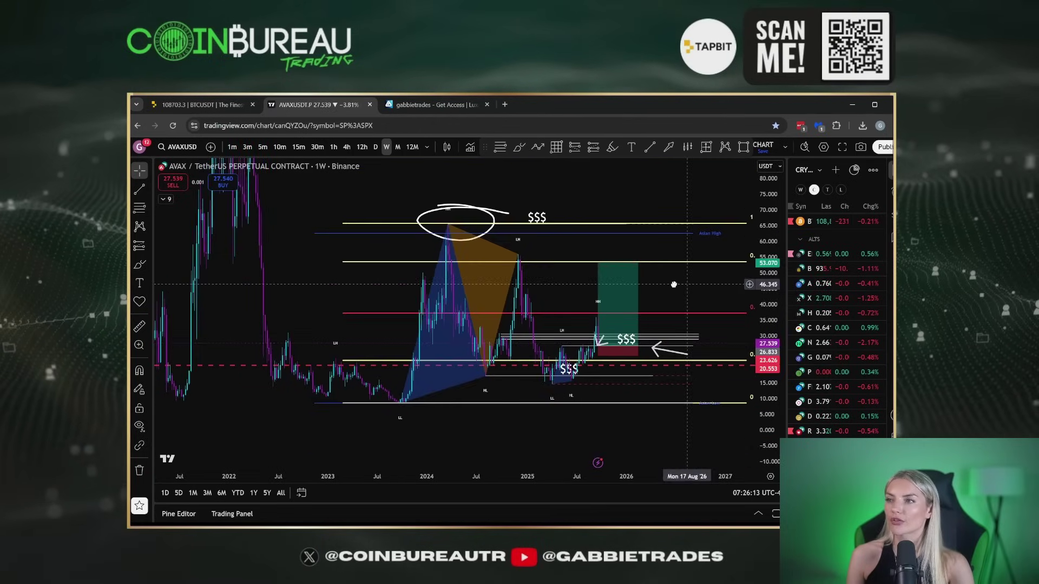
{"action": "left_click_drag", "start_coordinate": [675, 285], "coordinate": [682, 275]}
{"action": "scroll", "coordinate": [667, 288], "scroll_direction": "up", "scroll_amount": 4}
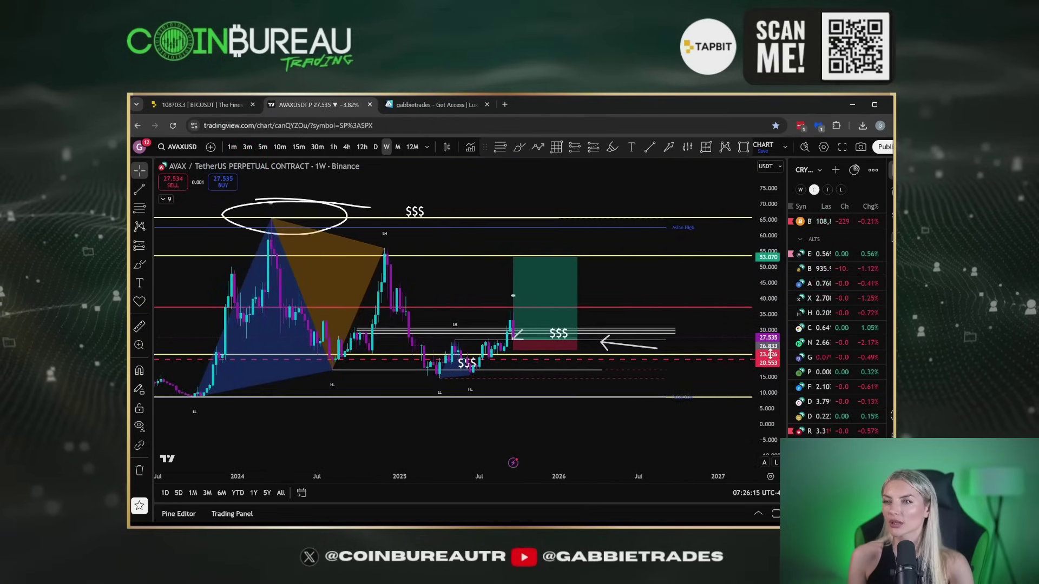
{"action": "left_click_drag", "start_coordinate": [768, 351], "coordinate": [769, 299]}
{"action": "left_click_drag", "start_coordinate": [647, 269], "coordinate": [709, 283]}
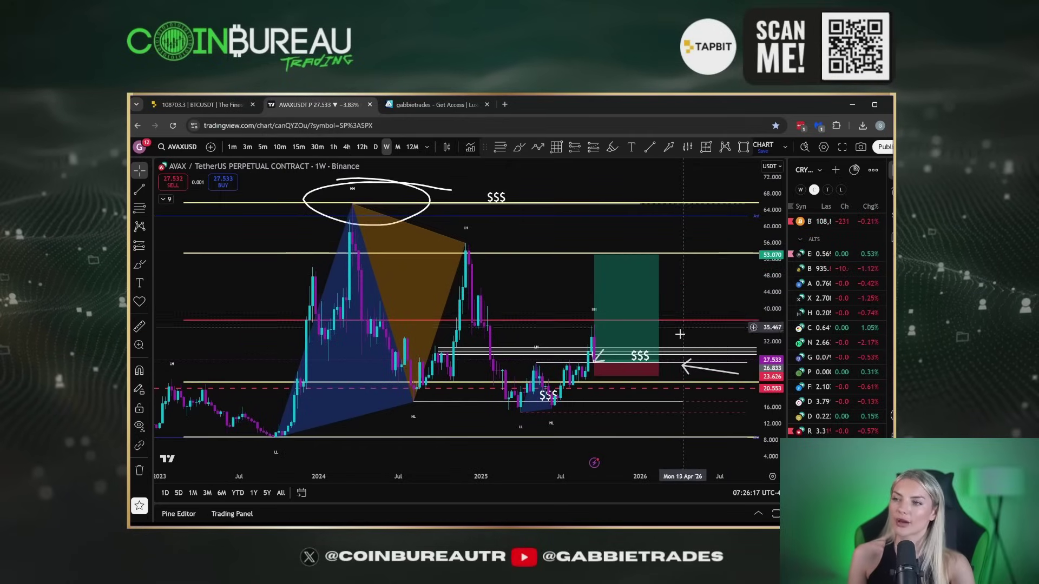
{"action": "scroll", "coordinate": [451, 295], "scroll_direction": "up", "scroll_amount": 1}
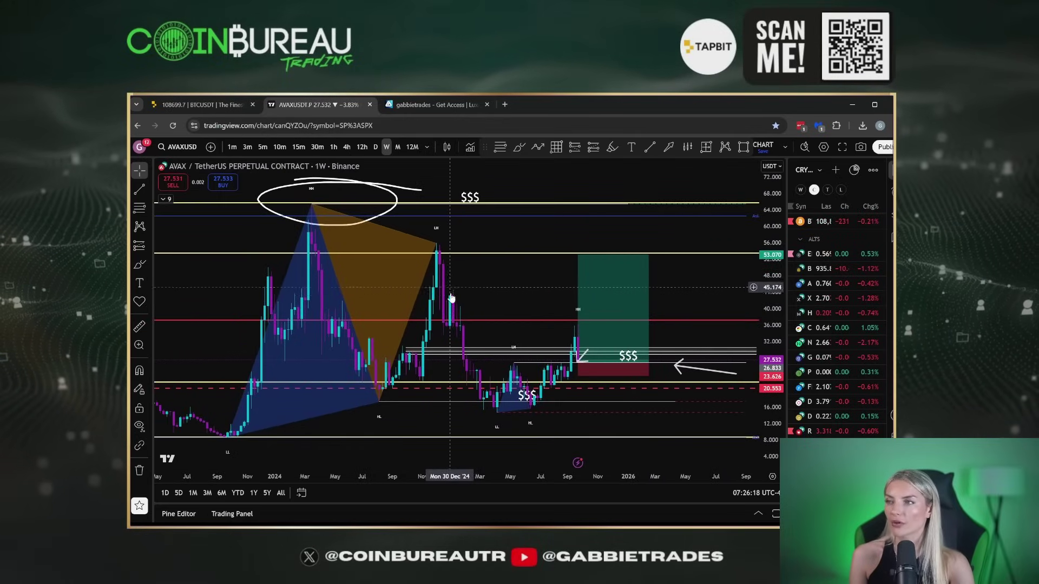
{"action": "left_click", "coordinate": [373, 184]}
{"action": "left_click", "coordinate": [880, 147]}
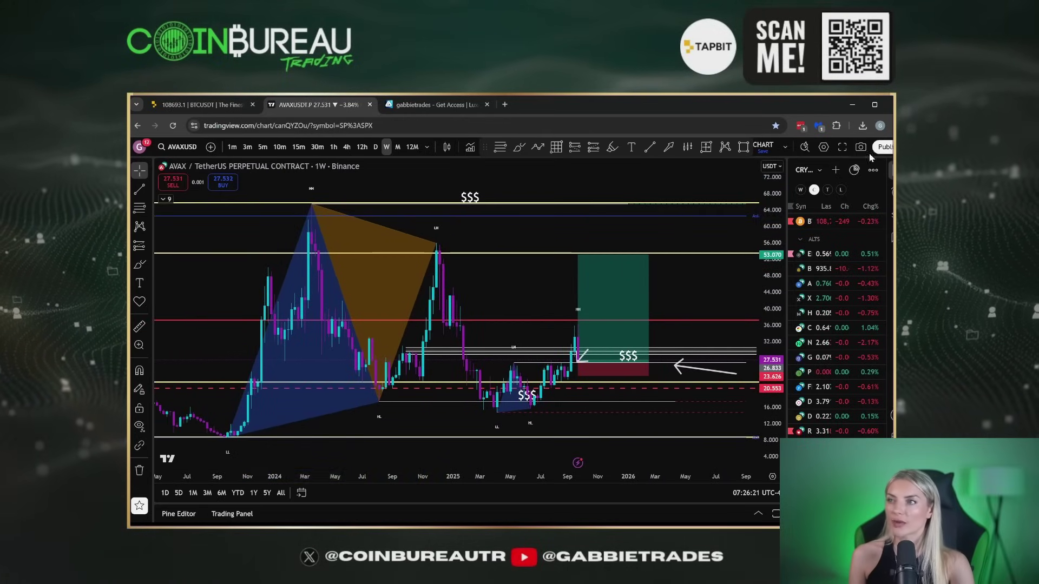
- Draw an arrow path from the early-January 2025 candles down to about 12.94 in May 2025, then up to about 63.87 in December 2025
{"action": "scroll", "coordinate": [413, 277], "scroll_direction": "down", "scroll_amount": 1}
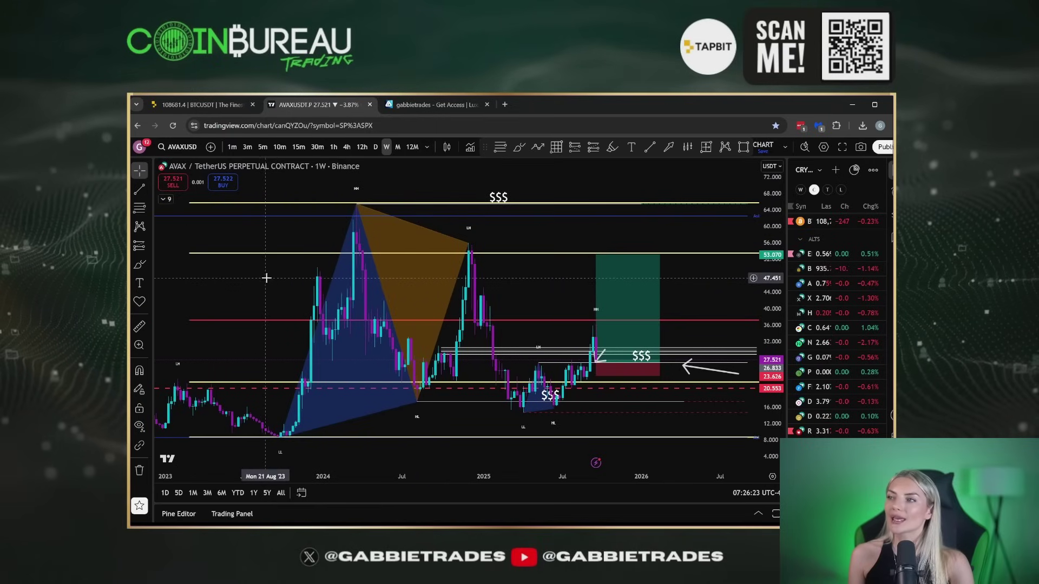
{"action": "left_click_drag", "start_coordinate": [281, 264], "coordinate": [291, 261]}
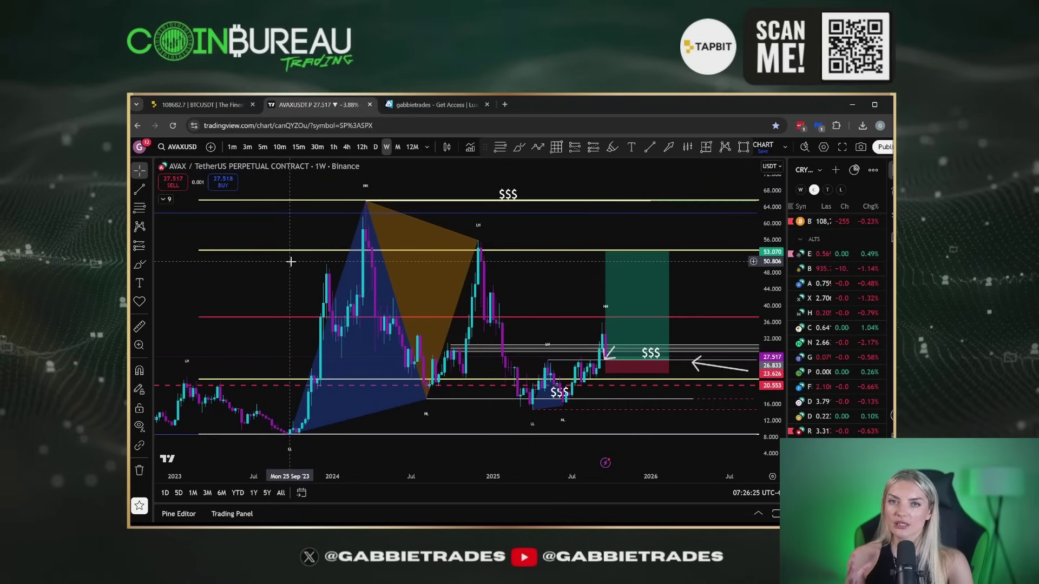
{"action": "scroll", "coordinate": [264, 317], "scroll_direction": "up", "scroll_amount": 1}
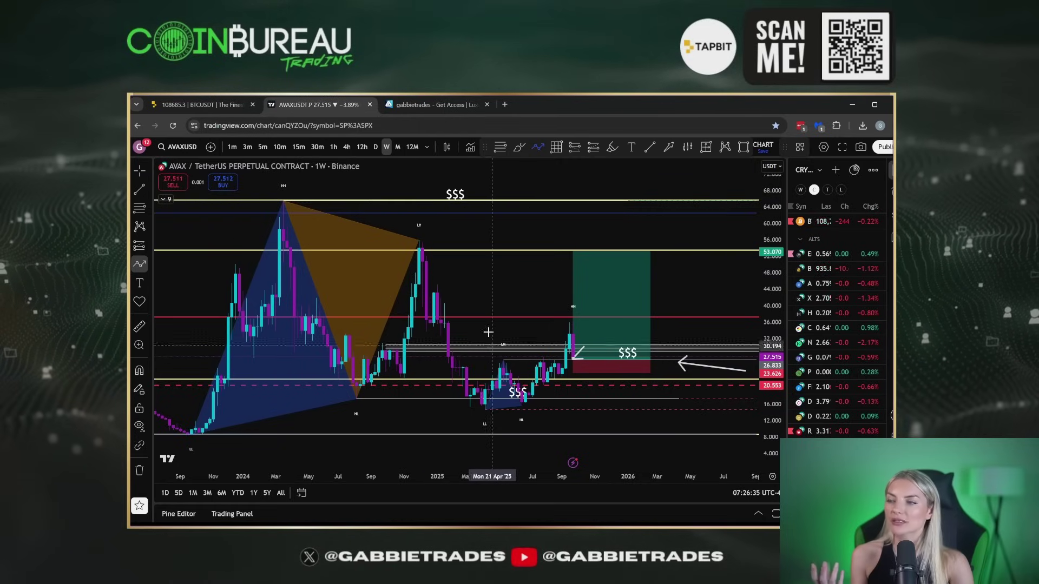
{"action": "left_click", "coordinate": [433, 311]}
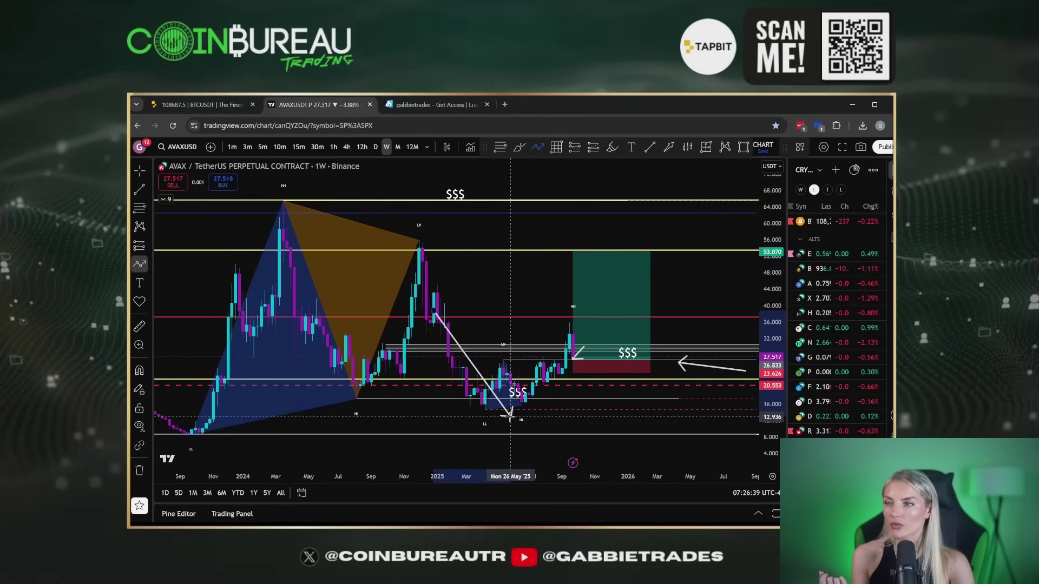
{"action": "left_click", "coordinate": [510, 416]}
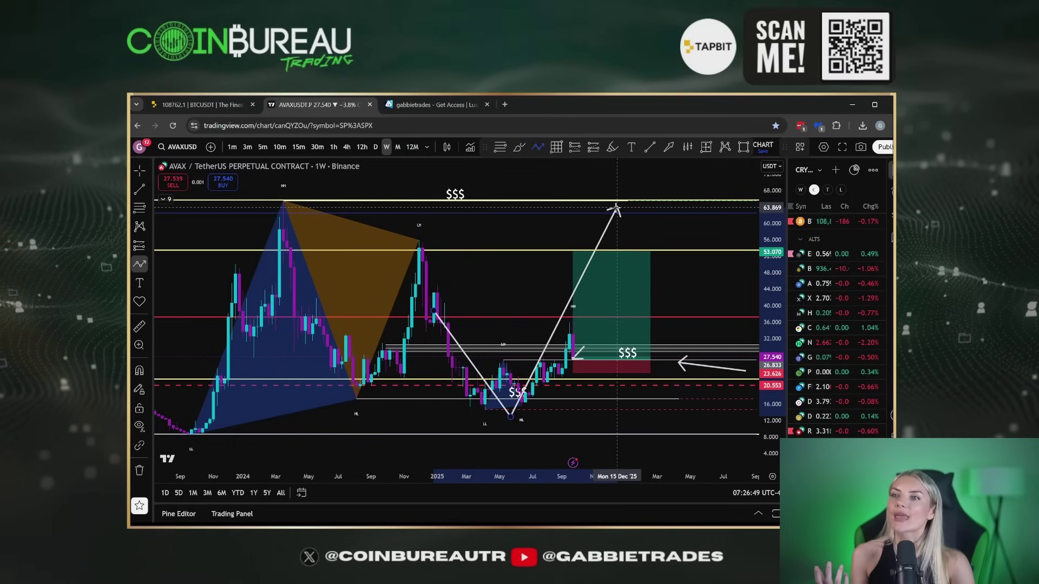
{"action": "left_click", "coordinate": [615, 208]}
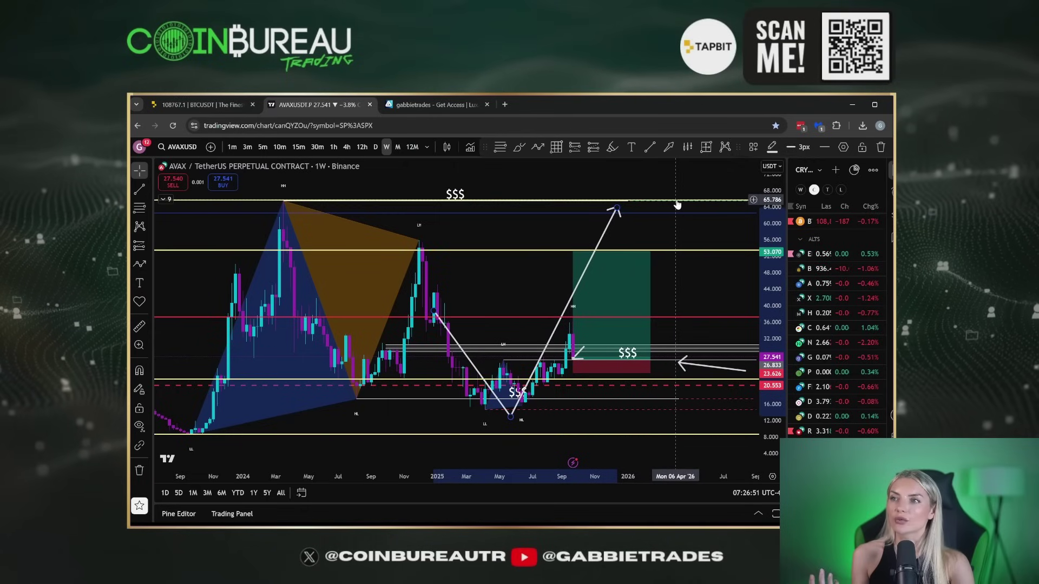
- Delete the V-shaped arrow path from the AVAXUSDT weekly chart
{"action": "scroll", "coordinate": [623, 295], "scroll_direction": "down", "scroll_amount": 3}
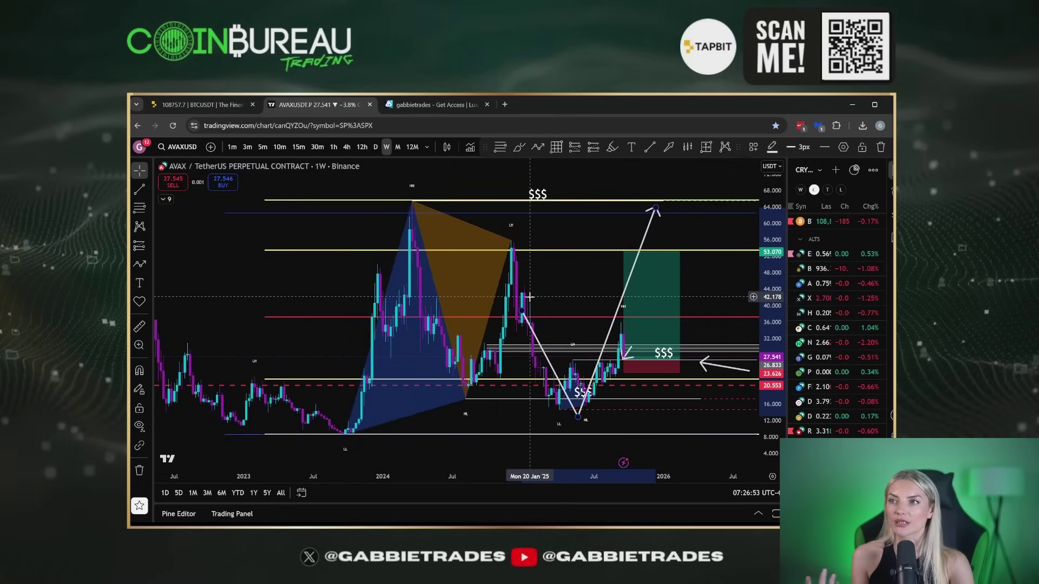
{"action": "scroll", "coordinate": [530, 297], "scroll_direction": "up", "scroll_amount": 2}
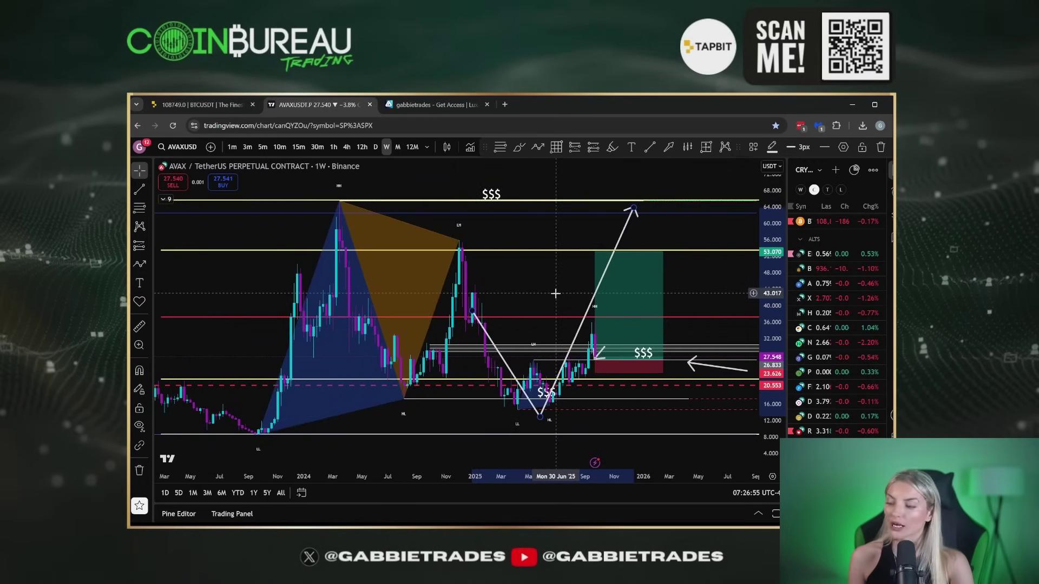
{"action": "key", "text": "Delete"}
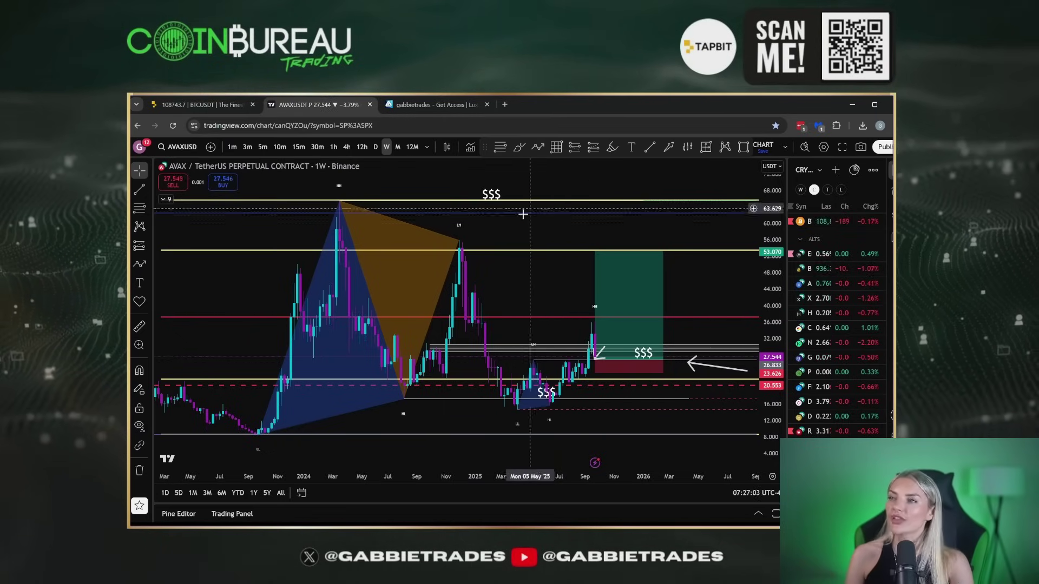
- Delete the two white arrows pointing at the 26.833 level and at the latest September 2025 candle
{"action": "left_click_drag", "start_coordinate": [779, 311], "coordinate": [780, 290]}
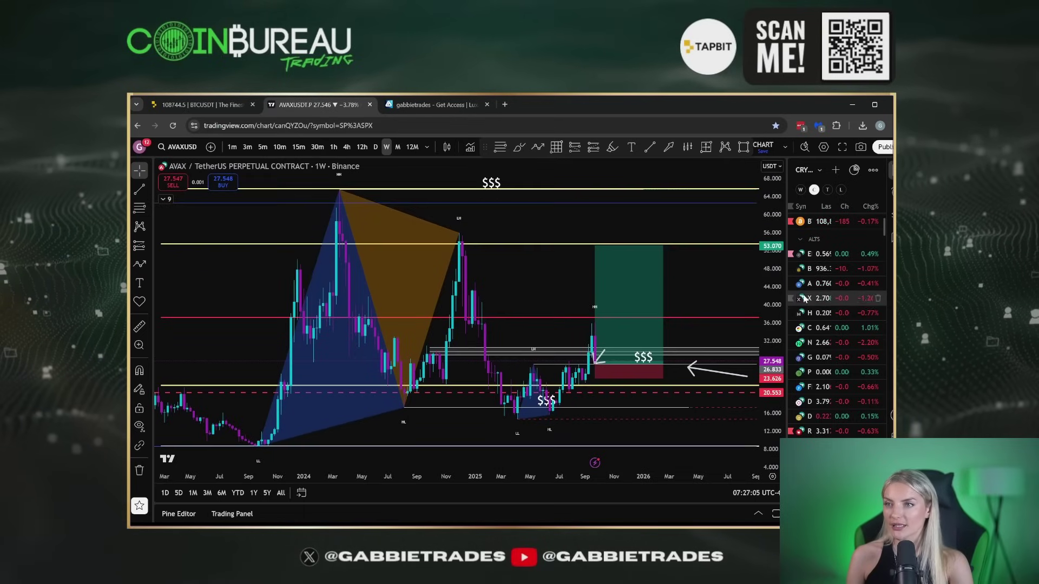
{"action": "scroll", "coordinate": [757, 309], "scroll_direction": "up", "scroll_amount": 3}
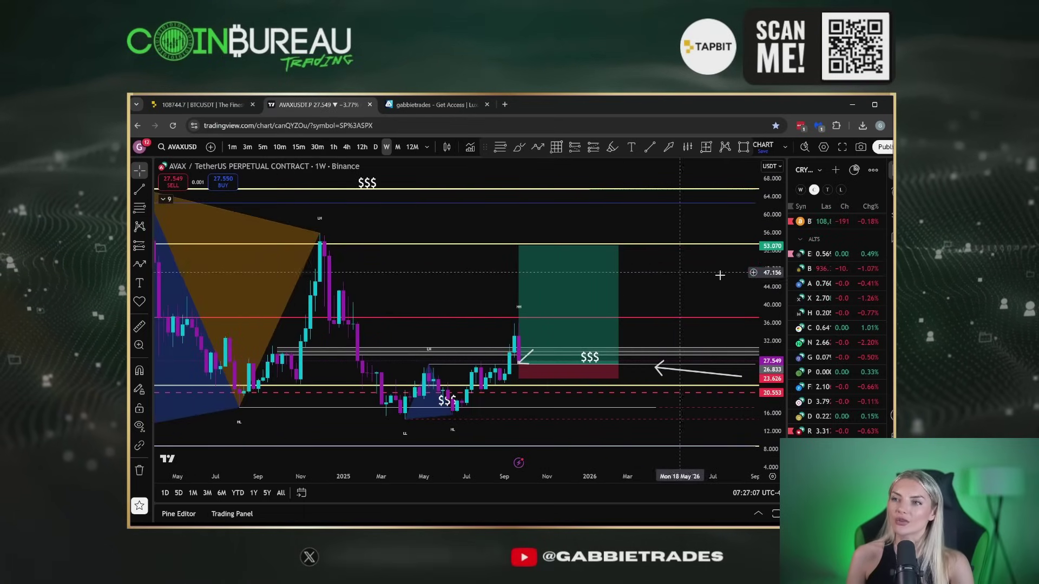
{"action": "scroll", "coordinate": [836, 286], "scroll_direction": "up", "scroll_amount": 5}
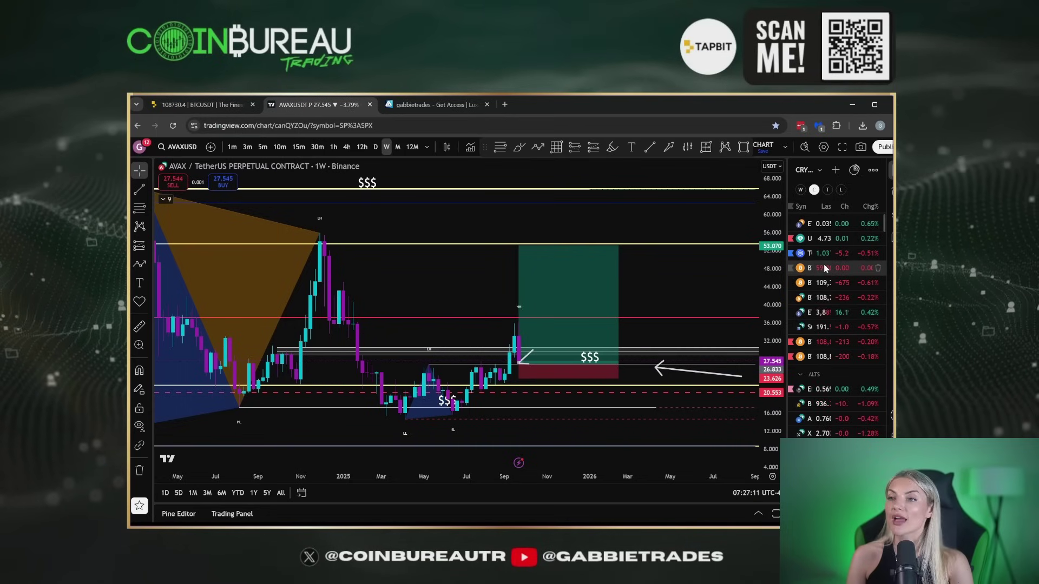
{"action": "scroll", "coordinate": [706, 265], "scroll_direction": "up", "scroll_amount": 3}
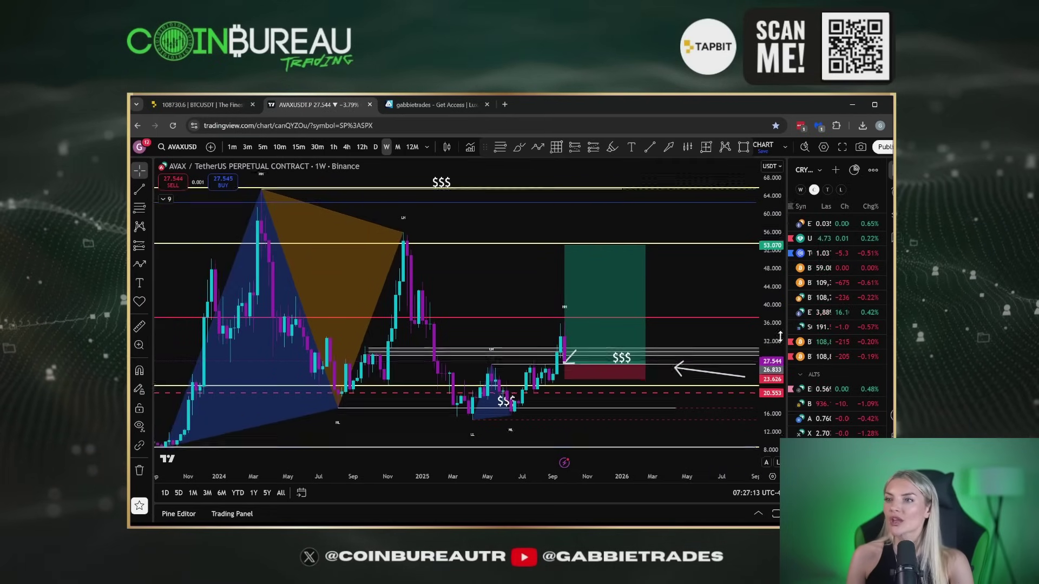
{"action": "scroll", "coordinate": [703, 264], "scroll_direction": "up", "scroll_amount": 2}
{"action": "scroll", "coordinate": [751, 234], "scroll_direction": "up", "scroll_amount": 2}
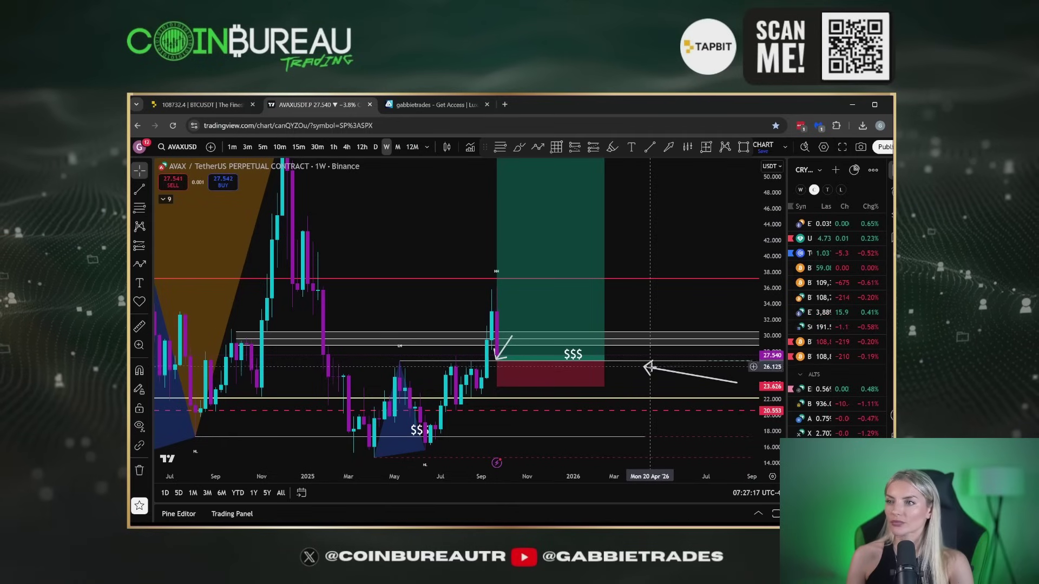
{"action": "left_click", "coordinate": [649, 370]}
{"action": "key", "text": "Delete"}
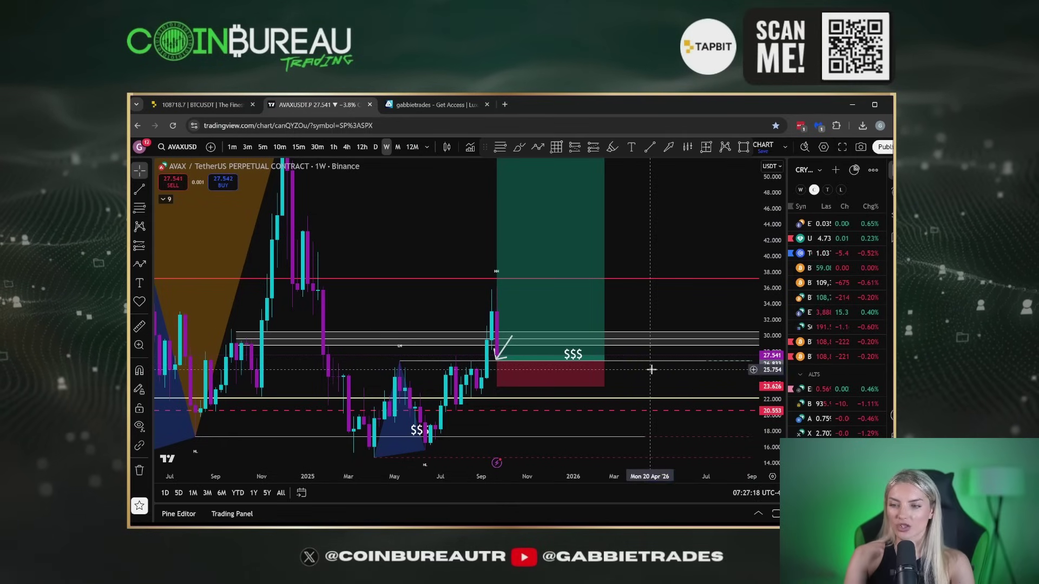
{"action": "left_click", "coordinate": [495, 357]}
{"action": "key", "text": "Delete"}
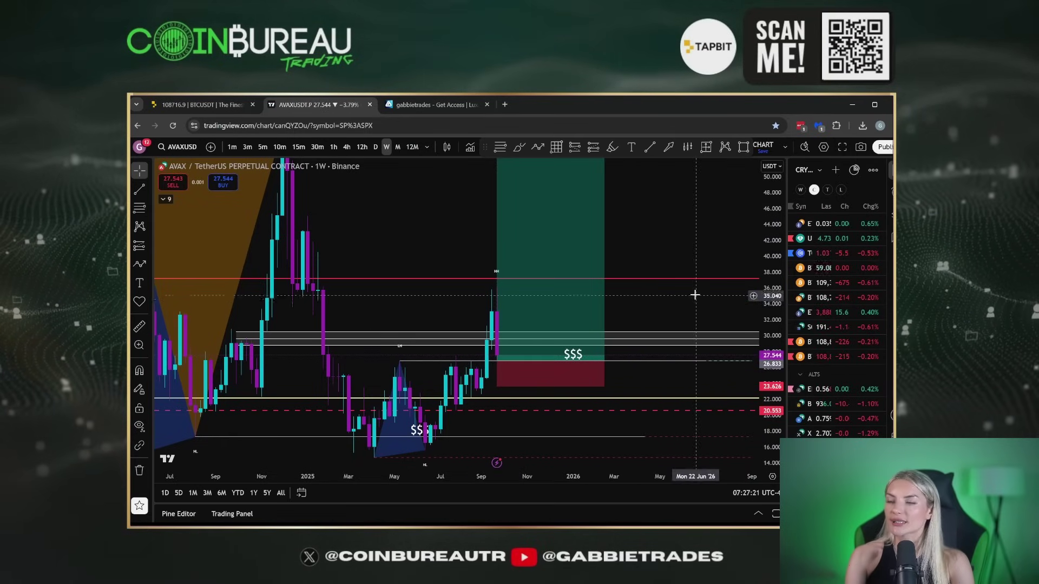
- Examine the dashed red 20.553 level and the $$$ lows below the long position's stop zone
{"action": "left_click_drag", "start_coordinate": [675, 286], "coordinate": [689, 209]}
{"action": "scroll", "coordinate": [584, 256], "scroll_direction": "up", "scroll_amount": 3}
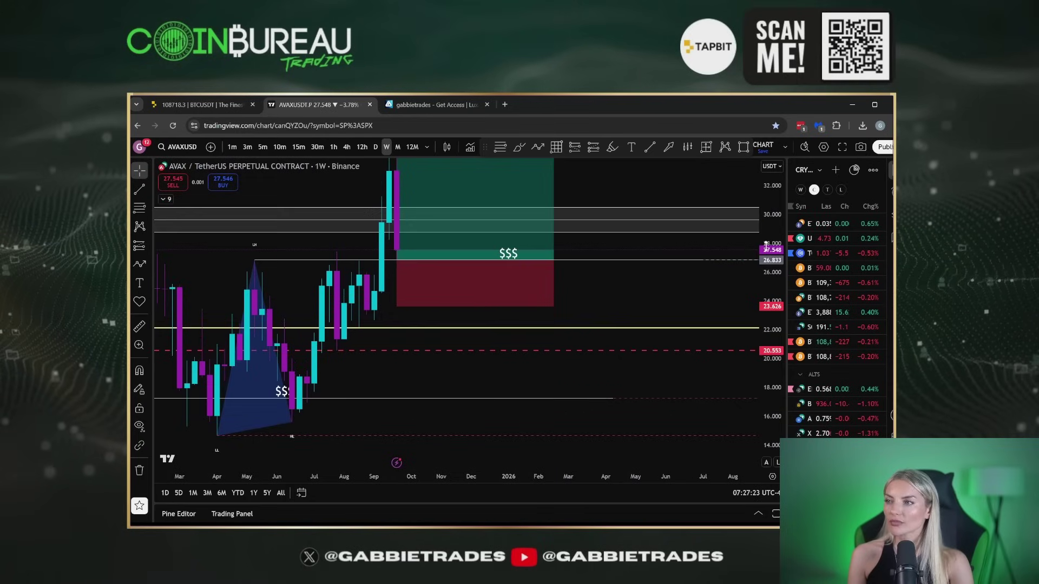
{"action": "left_click_drag", "start_coordinate": [519, 378], "coordinate": [420, 318]}
{"action": "scroll", "coordinate": [427, 325], "scroll_direction": "down", "scroll_amount": 4}
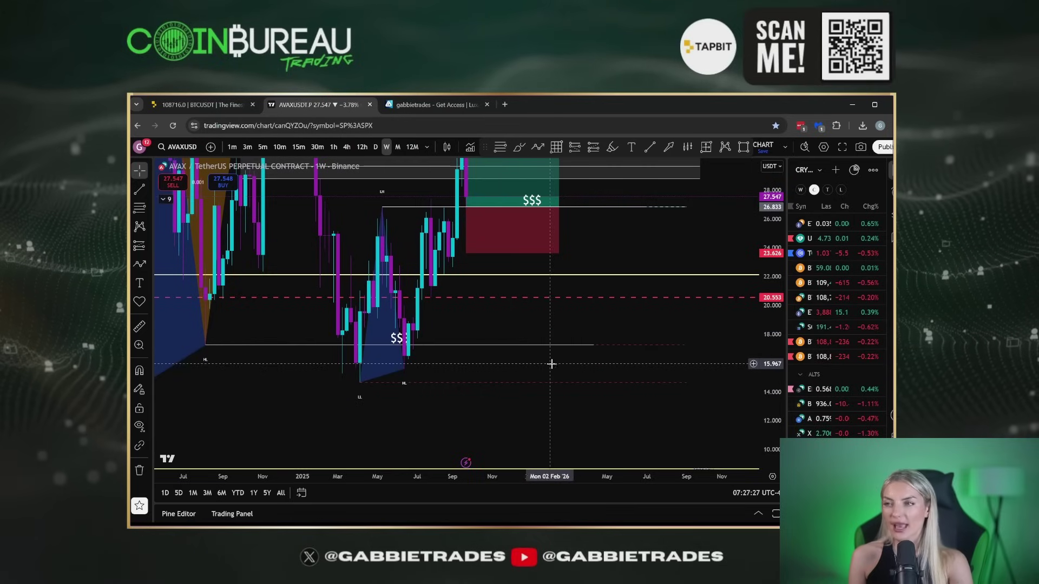
{"action": "left_click", "coordinate": [623, 299]}
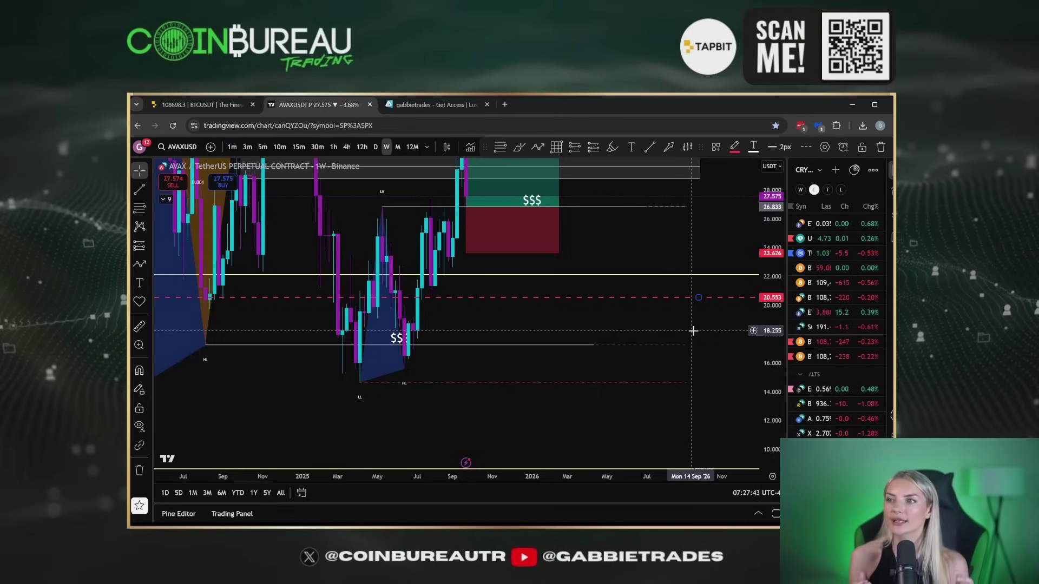
{"action": "scroll", "coordinate": [676, 323], "scroll_direction": "down", "scroll_amount": 2}
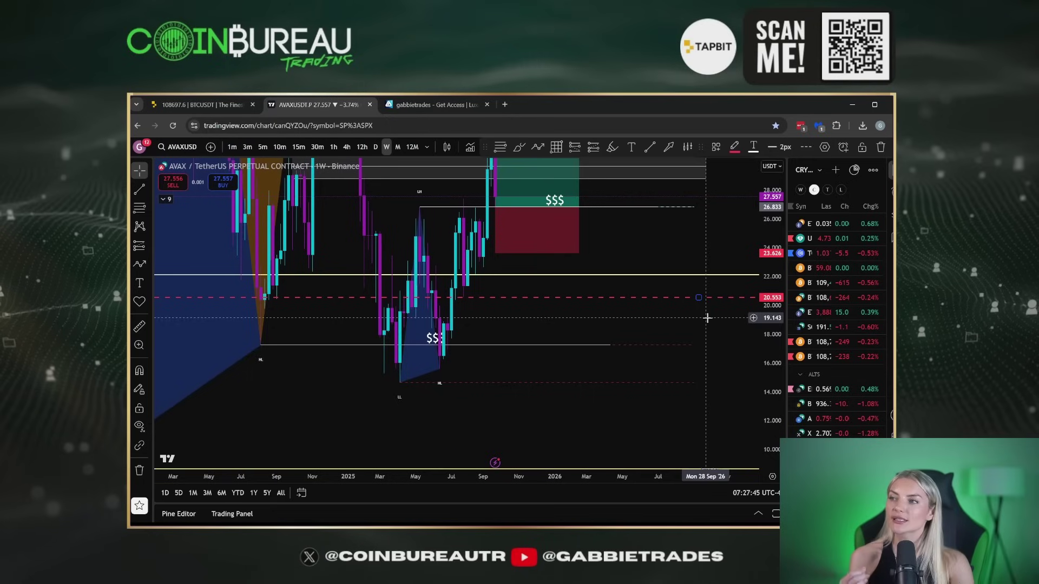
{"action": "scroll", "coordinate": [622, 341], "scroll_direction": "down", "scroll_amount": 2}
{"action": "scroll", "coordinate": [418, 401], "scroll_direction": "up", "scroll_amount": 4}
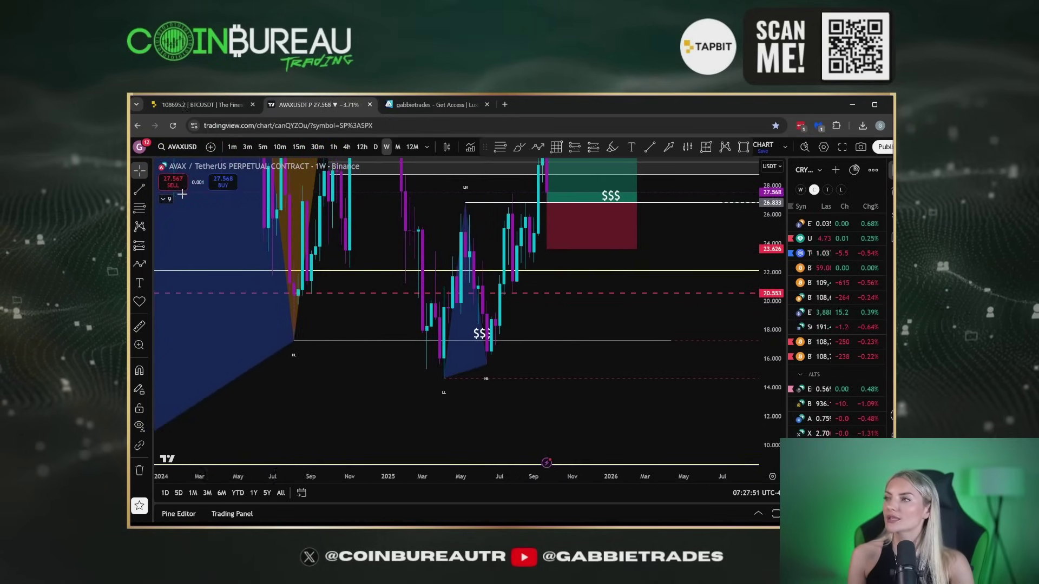
- Place a horizontal line at about 17.23, along the white level running from the mid-2024 low
{"action": "left_click", "coordinate": [149, 185]}
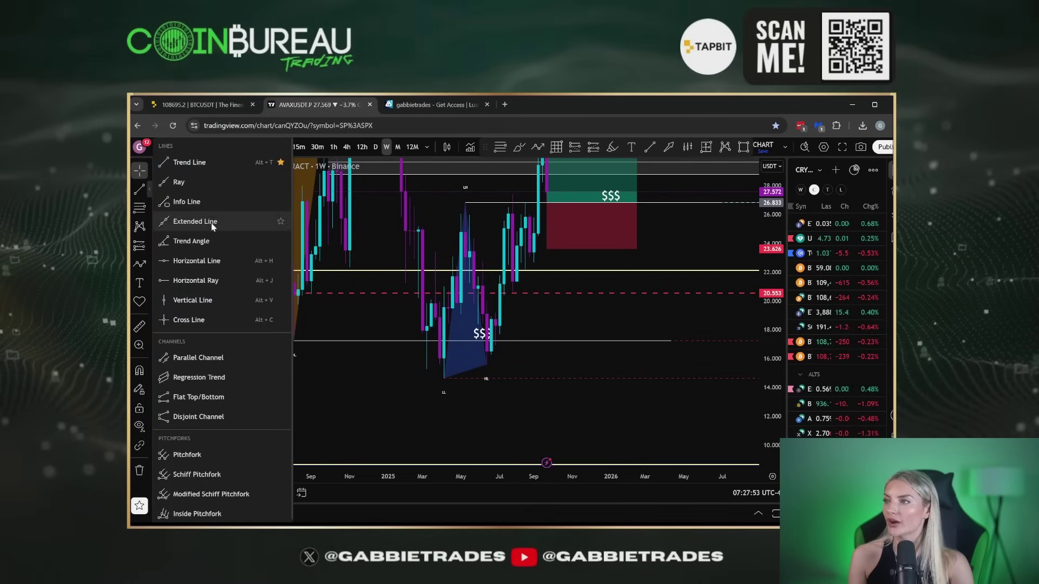
{"action": "left_click", "coordinate": [213, 261]}
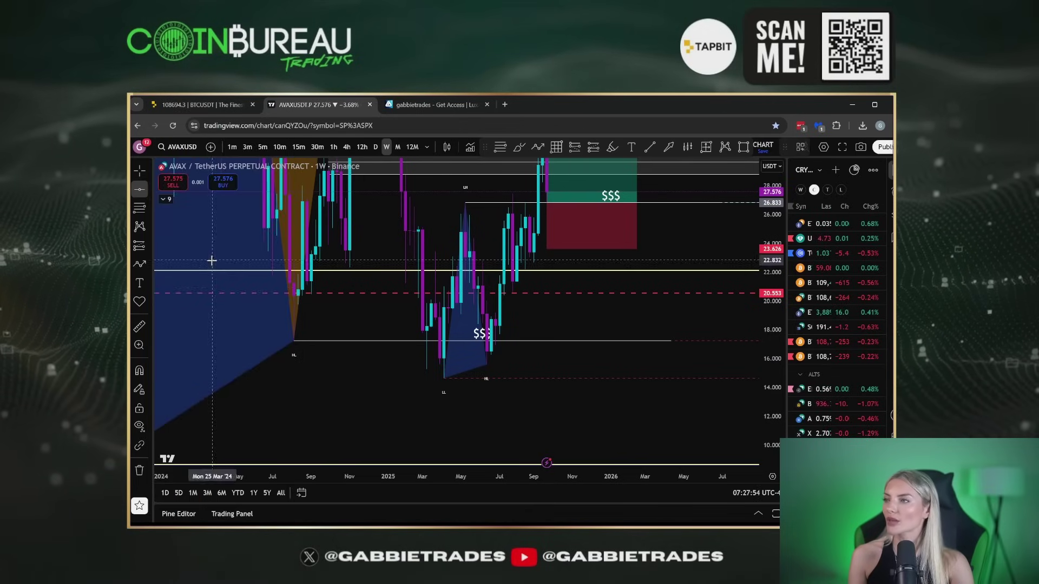
{"action": "left_click", "coordinate": [570, 341]}
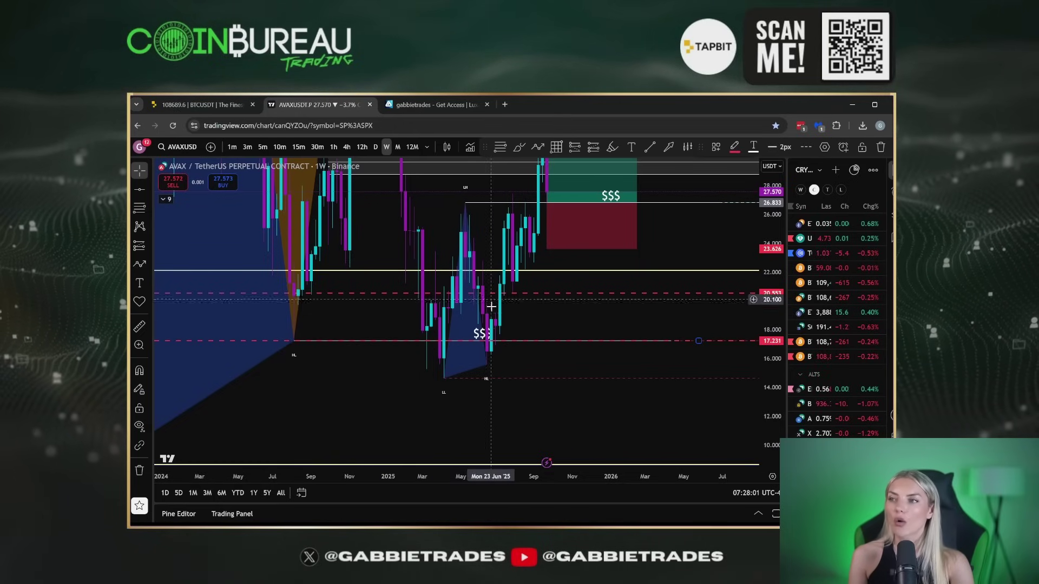
- Move the new horizontal line up to 26.863, along the May 2025 high and the long position's entry
{"action": "left_click_drag", "start_coordinate": [569, 320], "coordinate": [520, 386]}
{"action": "scroll", "coordinate": [520, 381], "scroll_direction": "up", "scroll_amount": 1}
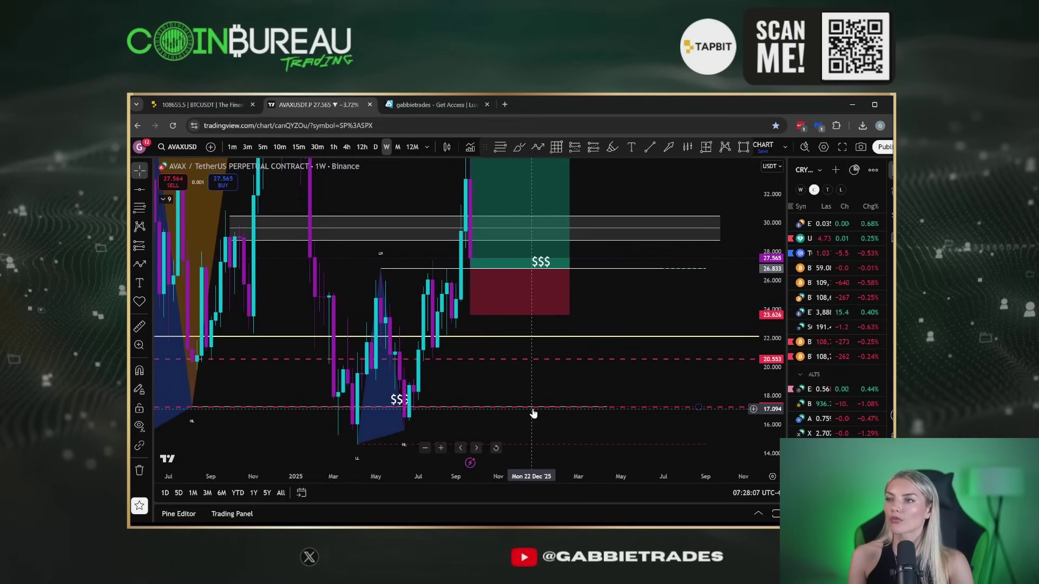
{"action": "left_click_drag", "start_coordinate": [559, 275], "coordinate": [549, 269]}
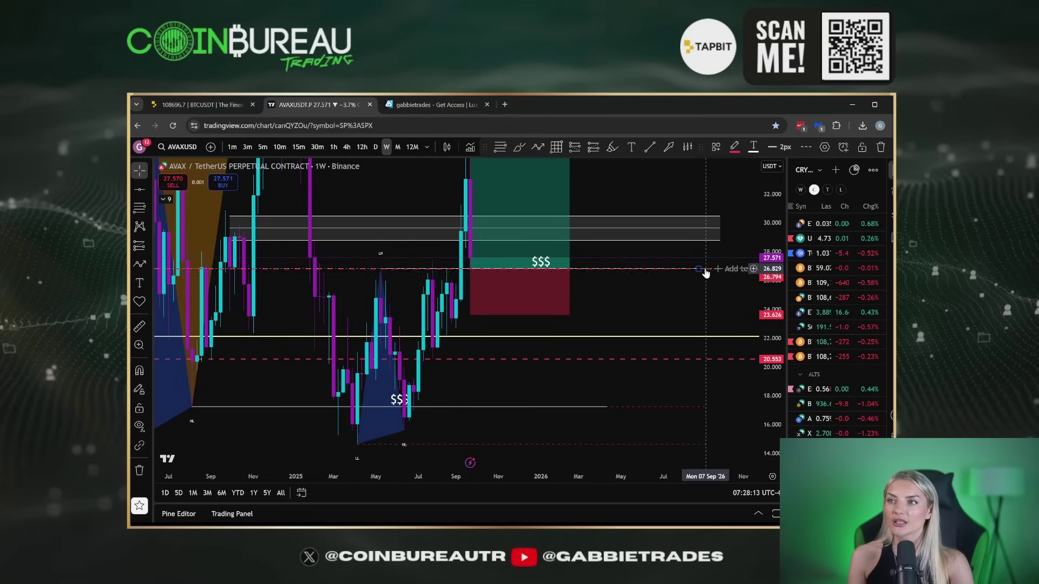
{"action": "mouse_move", "coordinate": [705, 272]}
{"action": "left_mouse_down"}
{"action": "mouse_move", "coordinate": [709, 291]}
{"action": "mouse_move", "coordinate": [706, 268]}
{"action": "left_mouse_up"}
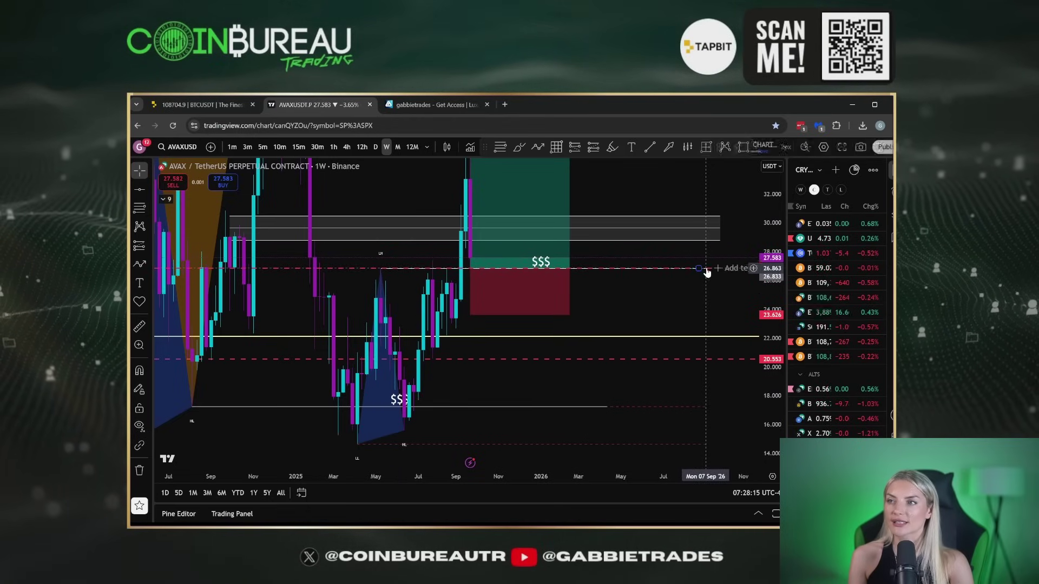
- Examine the long position's entry and stop zone against the dashed line, the May 2025 high and the latest September candle
{"action": "left_click_drag", "start_coordinate": [623, 301], "coordinate": [682, 355]}
{"action": "scroll", "coordinate": [682, 355], "scroll_direction": "up", "scroll_amount": 4}
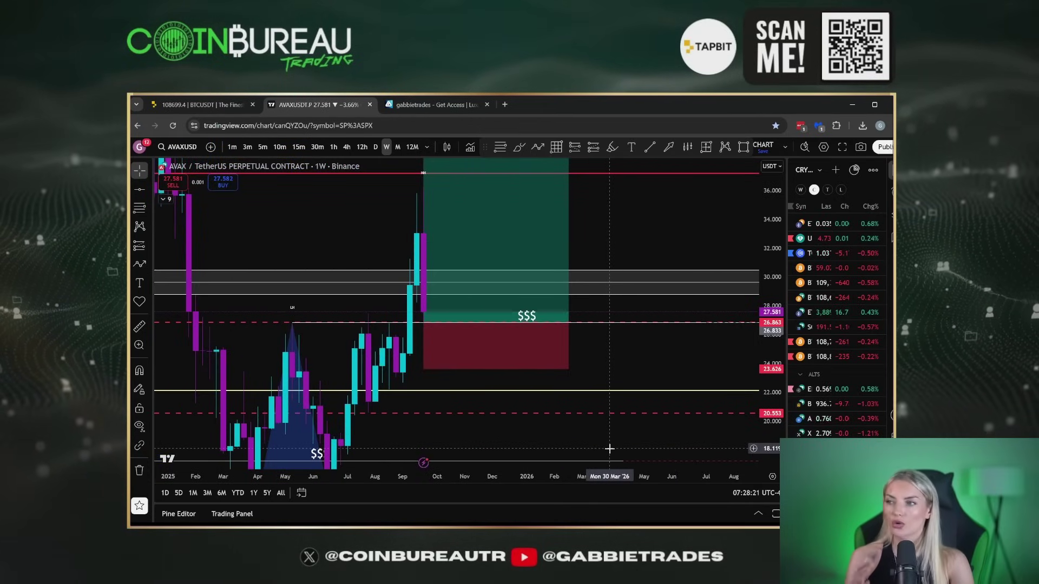
{"action": "left_click_drag", "start_coordinate": [622, 362], "coordinate": [666, 360]}
{"action": "scroll", "coordinate": [638, 362], "scroll_direction": "up", "scroll_amount": 1}
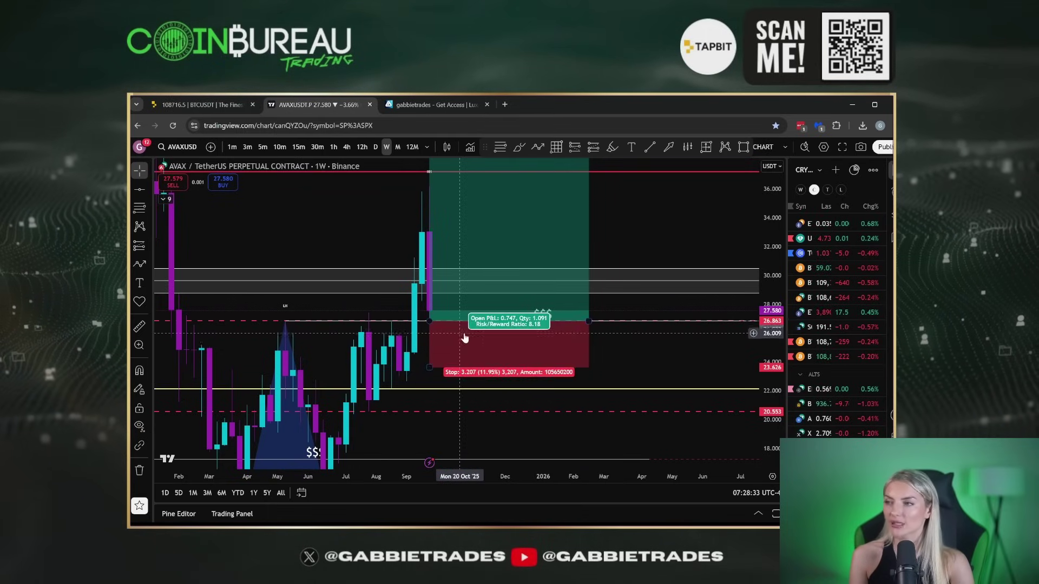
{"action": "left_click_drag", "start_coordinate": [622, 362], "coordinate": [681, 368]}
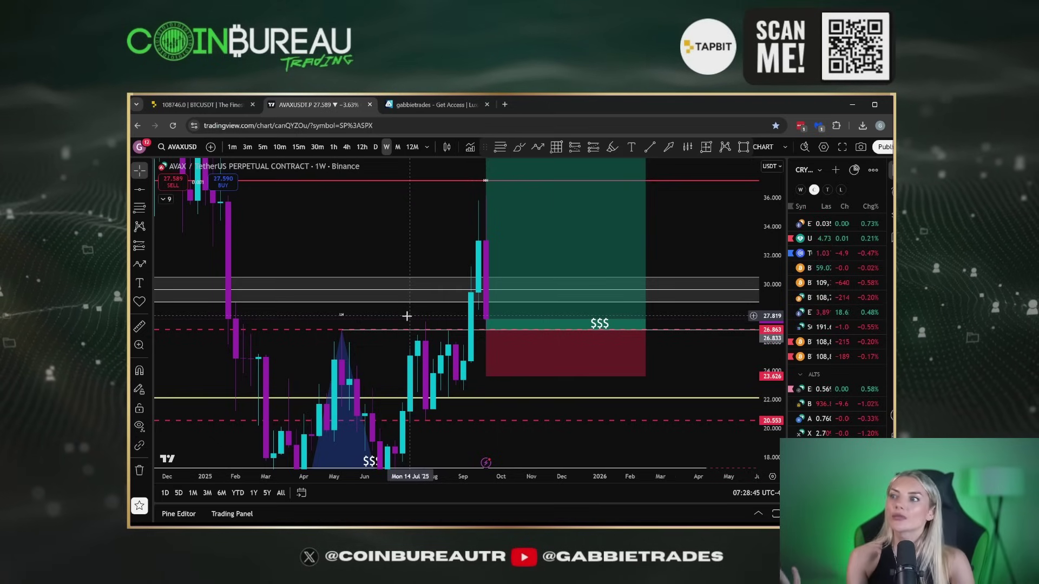
{"action": "left_click_drag", "start_coordinate": [688, 364], "coordinate": [676, 359]}
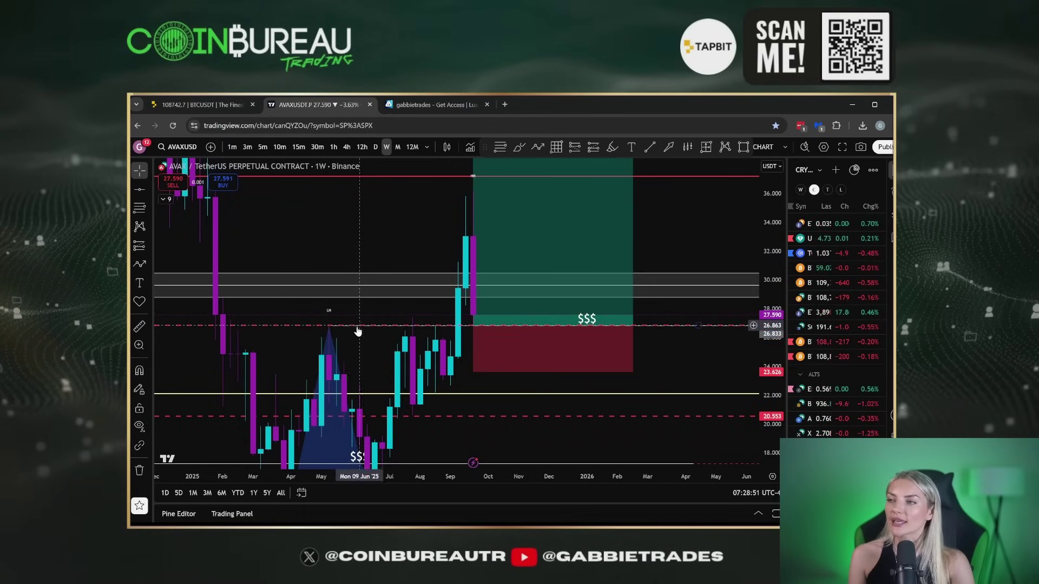
{"action": "left_click", "coordinate": [475, 330]}
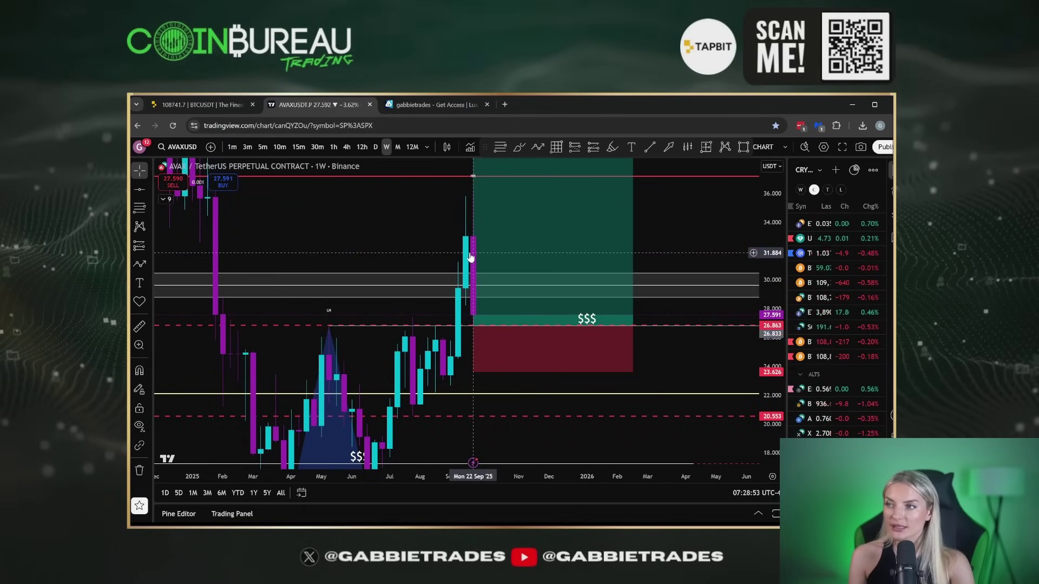
{"action": "mouse_move", "coordinate": [476, 326]}
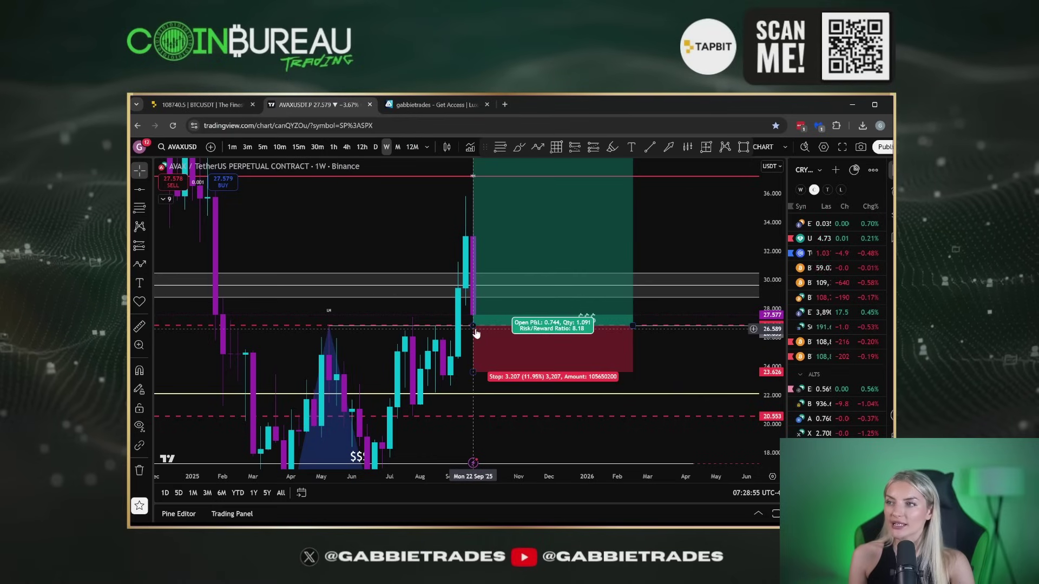
{"action": "left_click_drag", "start_coordinate": [415, 233], "coordinate": [438, 275]}
{"action": "scroll", "coordinate": [464, 269], "scroll_direction": "down", "scroll_amount": 2}
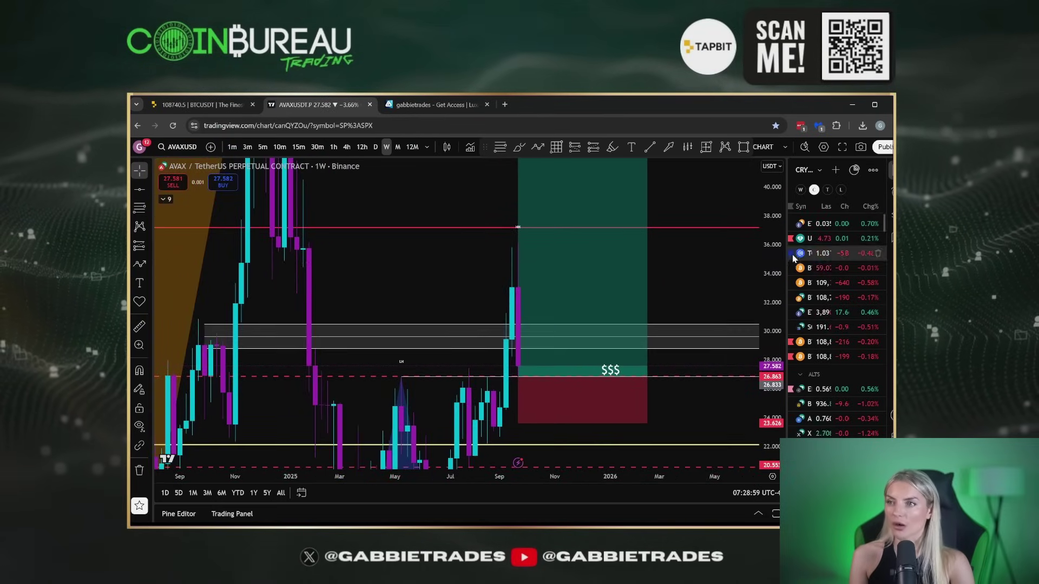
{"action": "left_click_drag", "start_coordinate": [778, 238], "coordinate": [749, 311]}
{"action": "left_click_drag", "start_coordinate": [395, 222], "coordinate": [401, 242]}
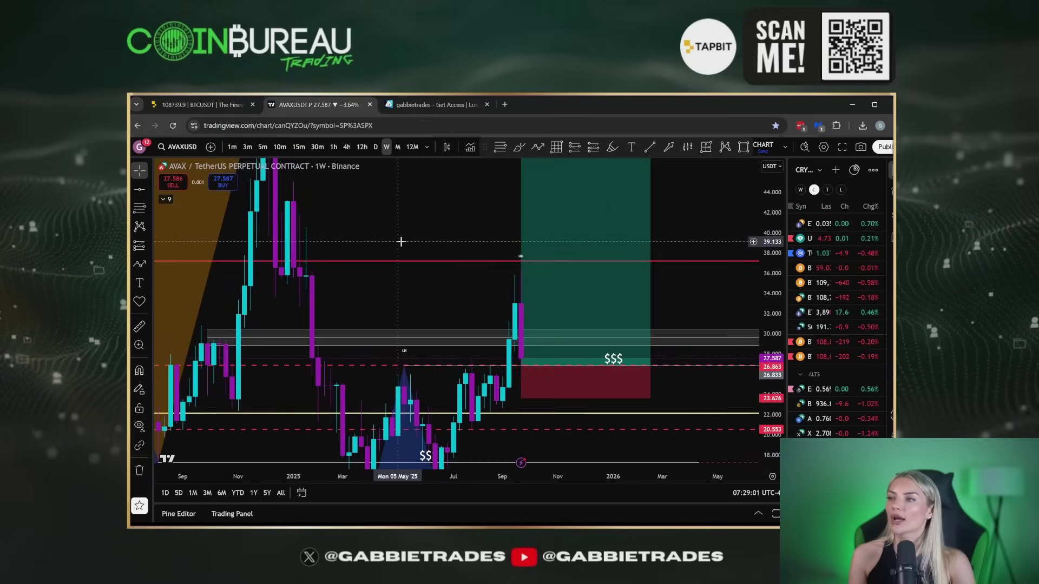